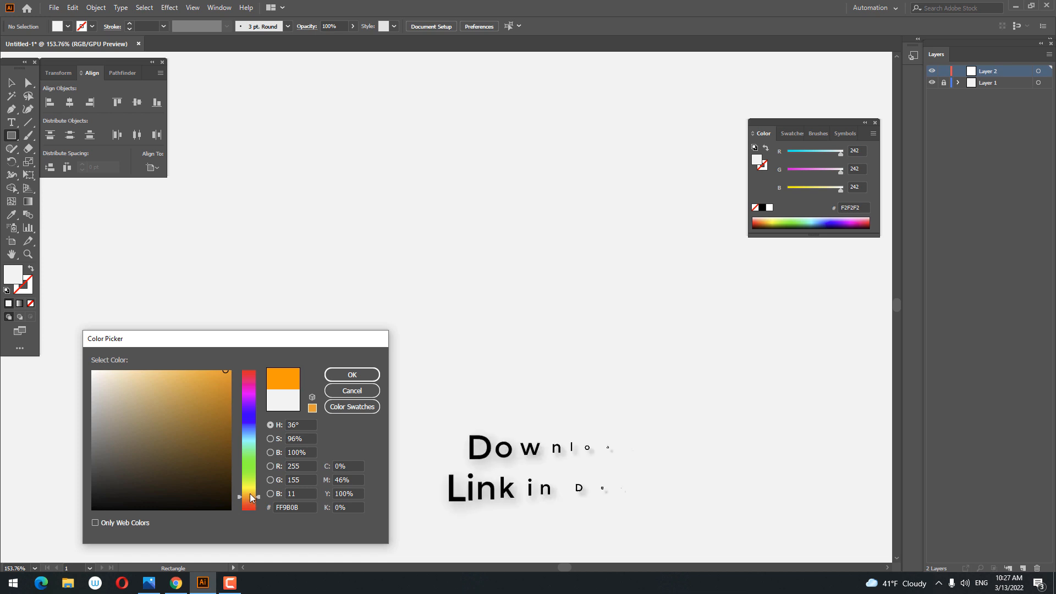
# - Set the fill to orange FF9B0B and draw an upright rectangle about 125 by 270 pt
pyautogui.click(252, 496)
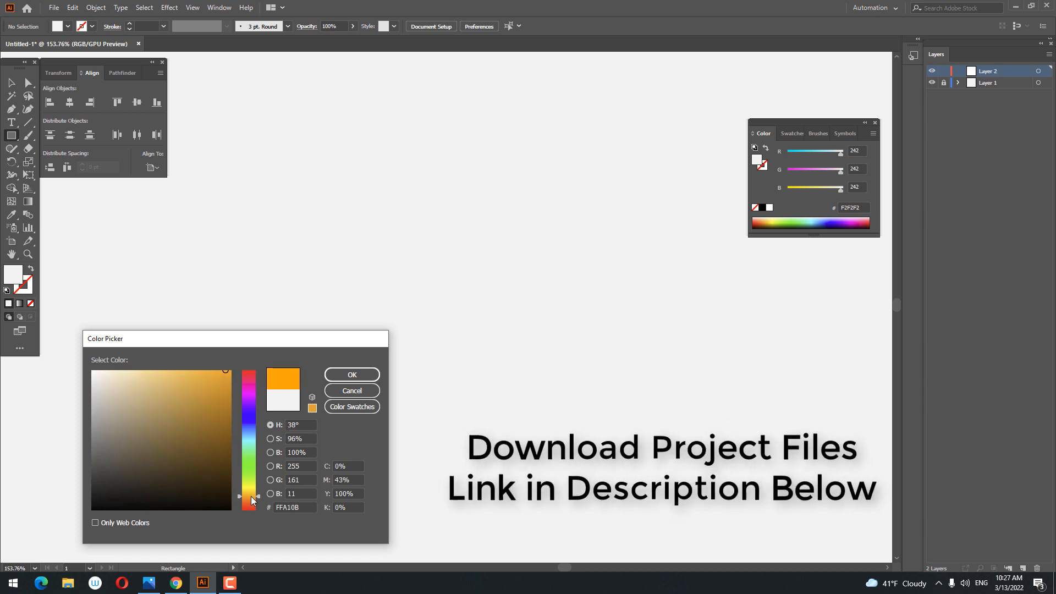
pyautogui.click(330, 377)
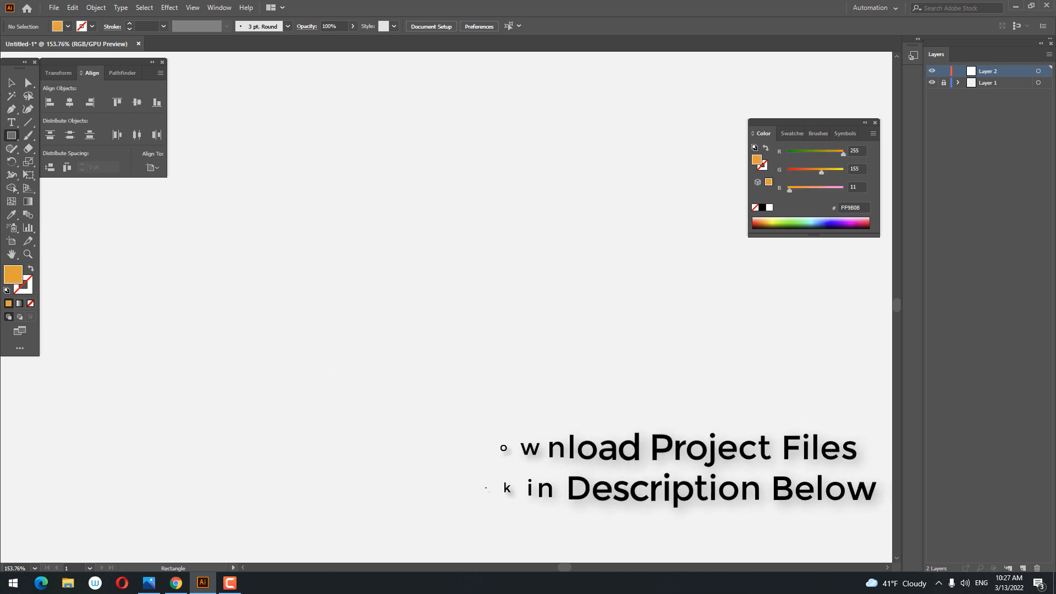
pyautogui.moveTo(363, 143); pyautogui.dragTo(481, 400)
pyautogui.press('space')
pyautogui.moveTo(350, 331); pyautogui.dragTo(415, 371)
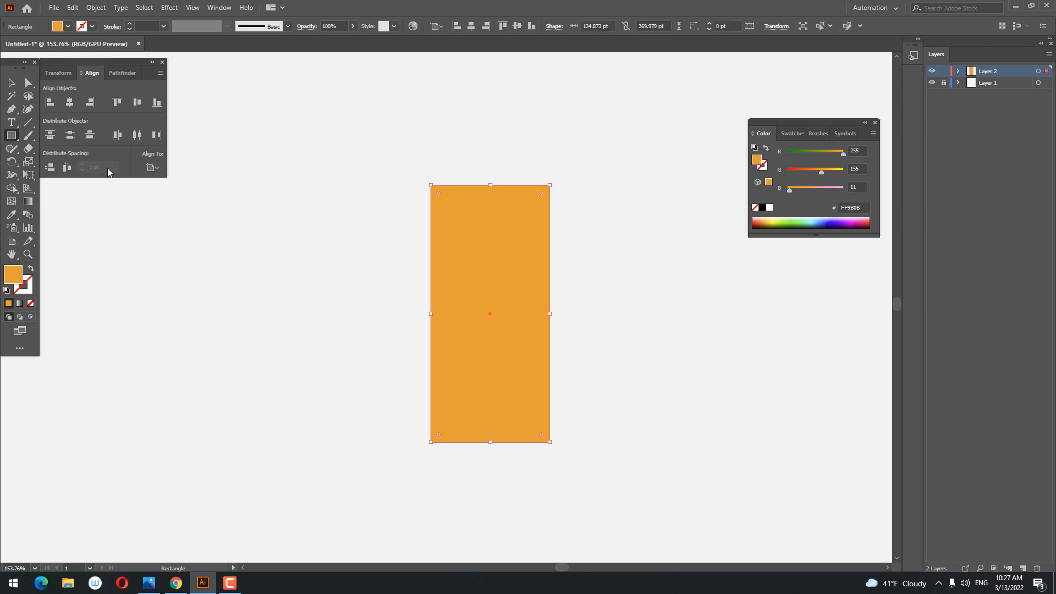
# - Stretch the orange rectangle from its lower edge to a height of about 282 pt
pyautogui.press('v')
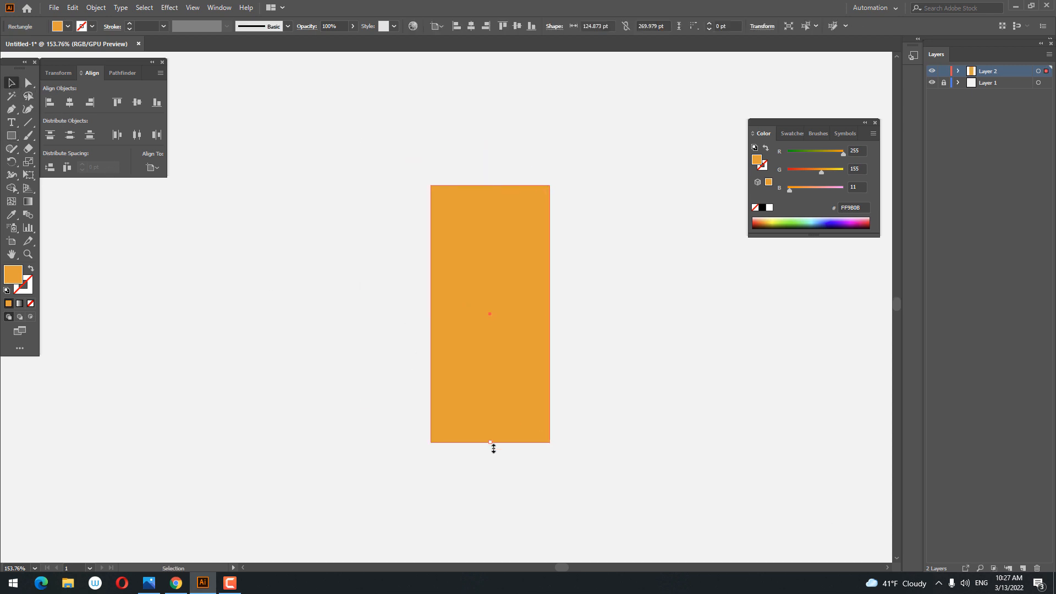
pyautogui.moveTo(493, 448); pyautogui.dragTo(493, 461)
pyautogui.press('space')
pyautogui.moveTo(583, 504); pyautogui.dragTo(641, 481)
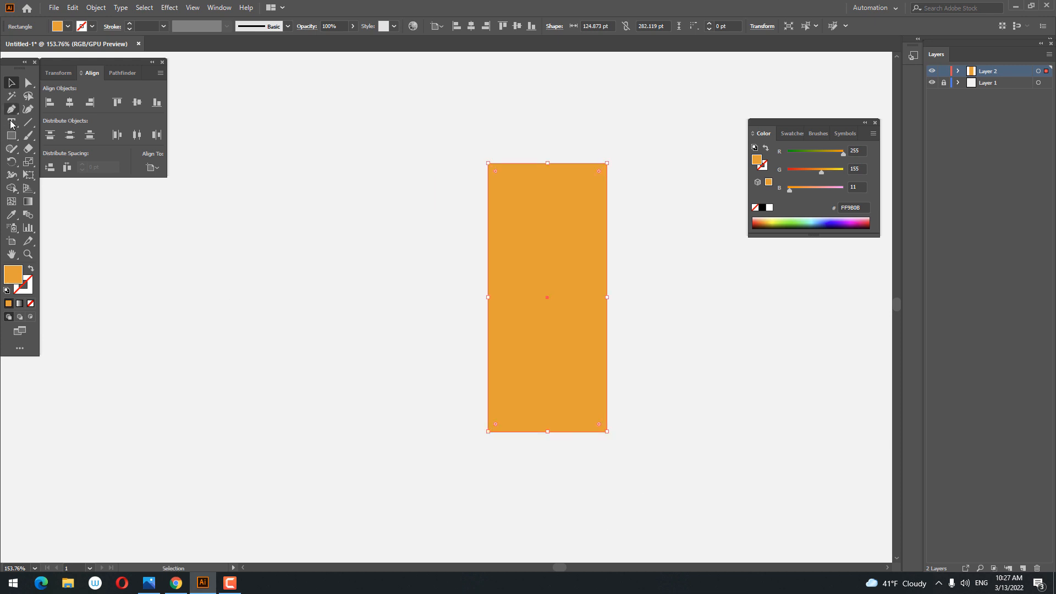
# - Draw a rectangle about 228 by 282 pt overlapping the orange one's left half and fill it with FFBA0D
pyautogui.click(11, 136)
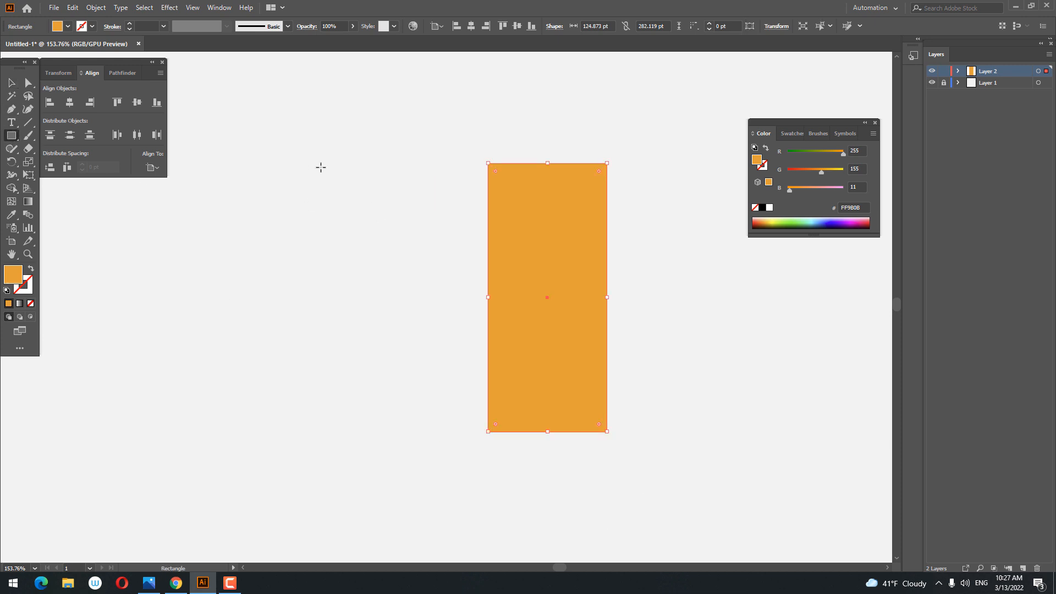
pyautogui.moveTo(330, 164); pyautogui.dragTo(548, 432)
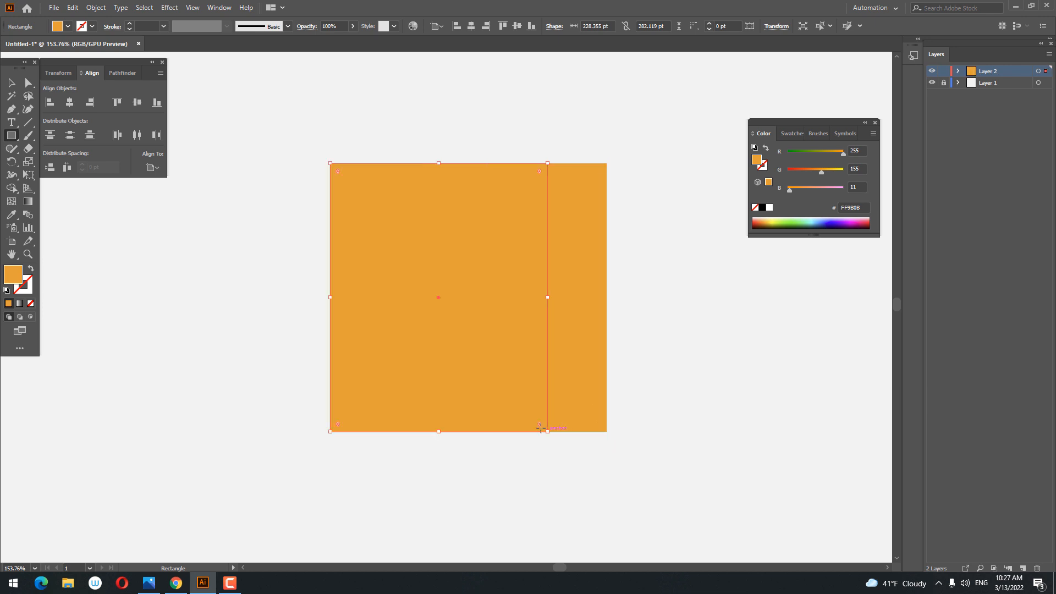
pyautogui.doubleClick(22, 277)
pyautogui.moveTo(254, 500); pyautogui.dragTo(254, 494)
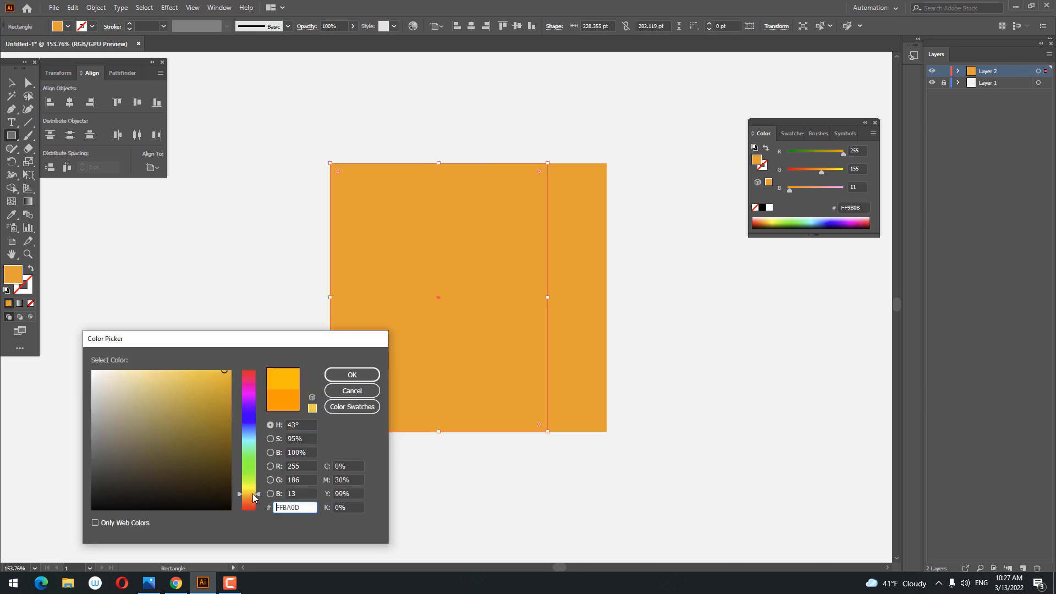
pyautogui.click(366, 376)
# - Send the wide yellow rectangle to the back, behind the orange one
pyautogui.press('v')
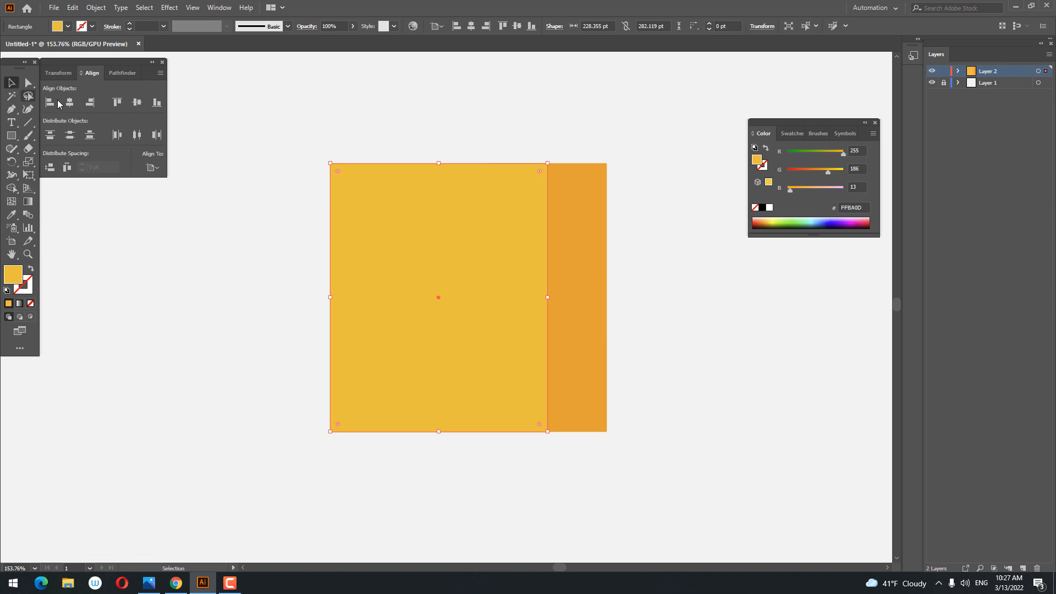
pyautogui.rightClick(355, 205)
pyautogui.moveTo(418, 388)
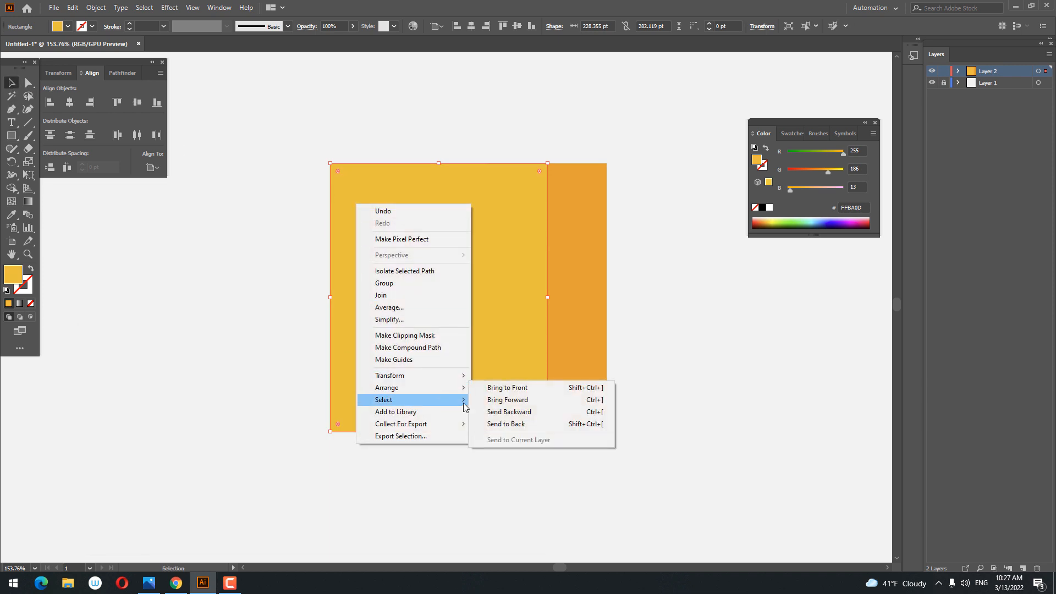
pyautogui.click(502, 425)
pyautogui.click(571, 484)
# - Narrow the orange rectangle evenly from both sides to a width of about 109 pt
pyautogui.click(577, 348)
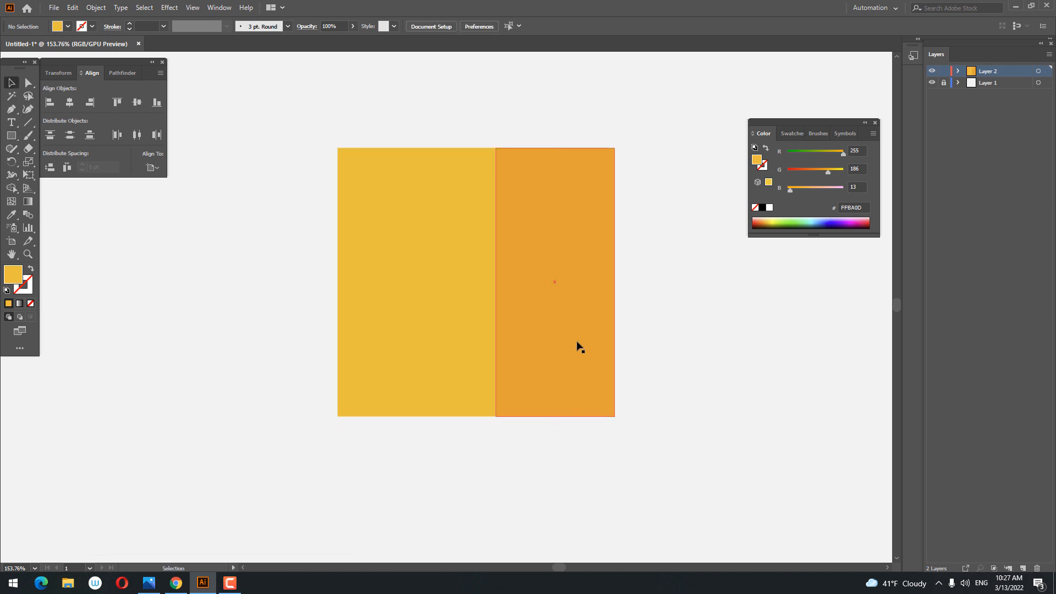
pyautogui.moveTo(617, 281); pyautogui.dragTo(608, 281)
pyautogui.click(688, 424)
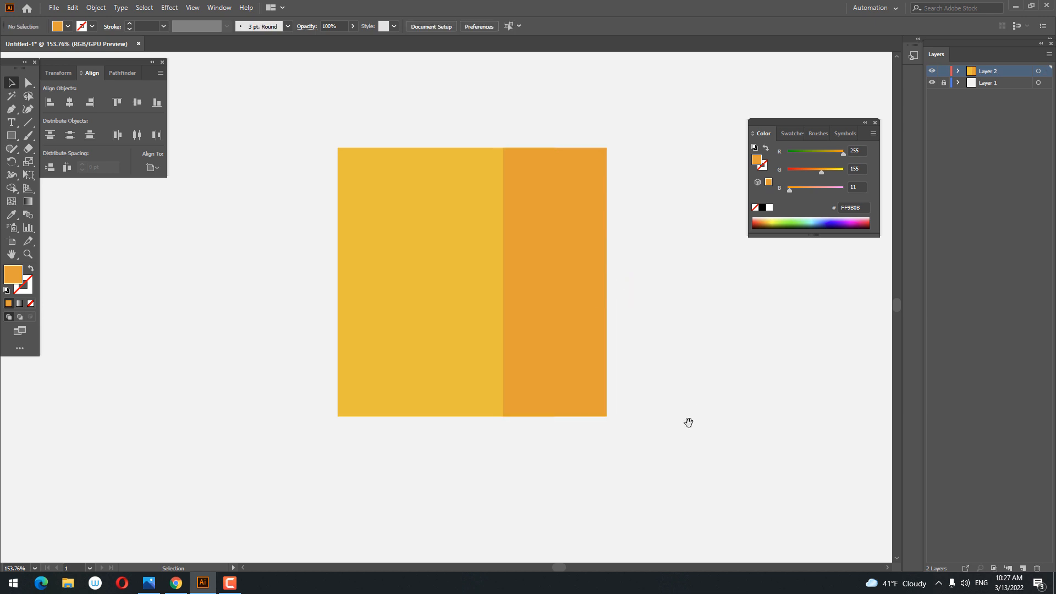
# - Narrow the yellow rectangle from its left edge to a width of about 212 pt
pyautogui.moveTo(688, 424); pyautogui.dragTo(629, 454)
pyautogui.click(349, 332)
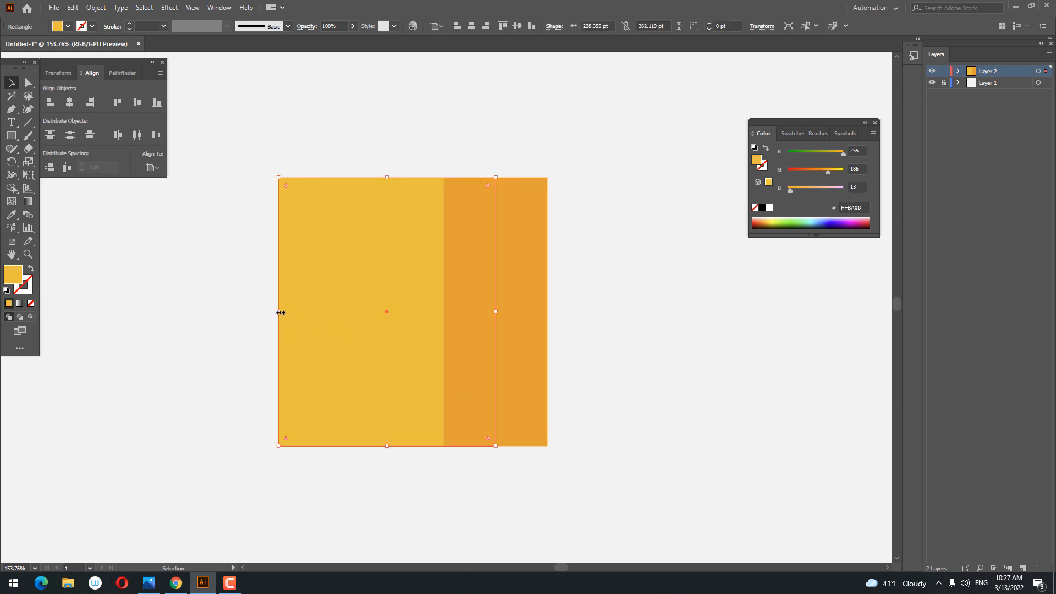
pyautogui.moveTo(281, 313); pyautogui.dragTo(292, 312)
pyautogui.click(408, 476)
pyautogui.moveTo(408, 477); pyautogui.dragTo(404, 498)
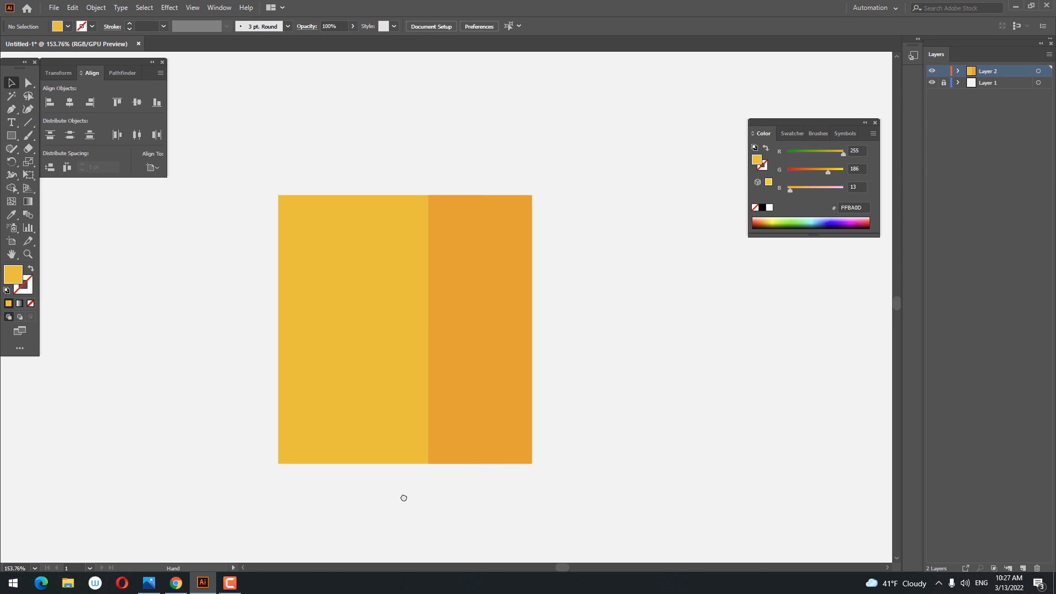
# - Slightly round the corners of the orange rectangle and the left corners of the yellow rectangle together
pyautogui.press('a')
pyautogui.moveTo(316, 291); pyautogui.dragTo(345, 489)
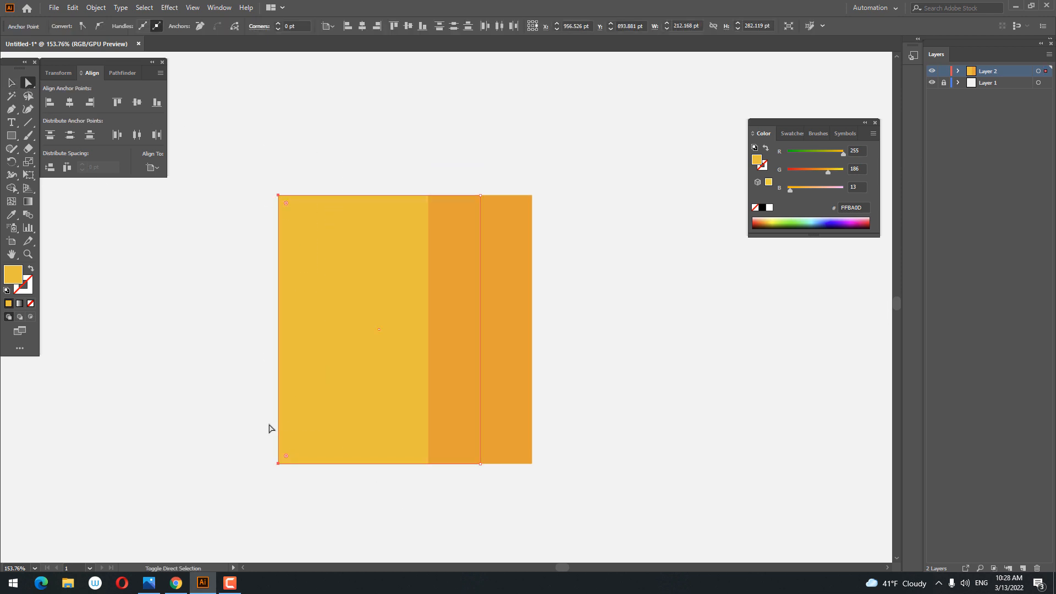
pyautogui.keyDown('shift'); pyautogui.click(517, 266); pyautogui.keyUp('shift')
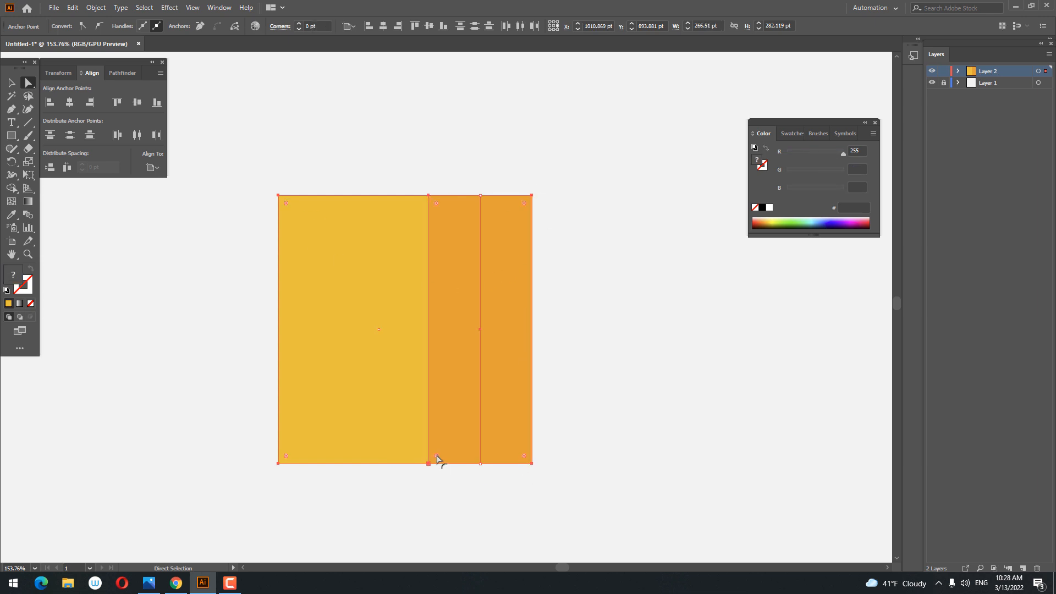
pyautogui.moveTo(438, 458); pyautogui.dragTo(438, 458)
pyautogui.click(617, 429)
# - Draw a rectangle about 163 by 305 pt over the yellow area, extending past its left and lower edges, and nudge it slightly down
pyautogui.press('space')
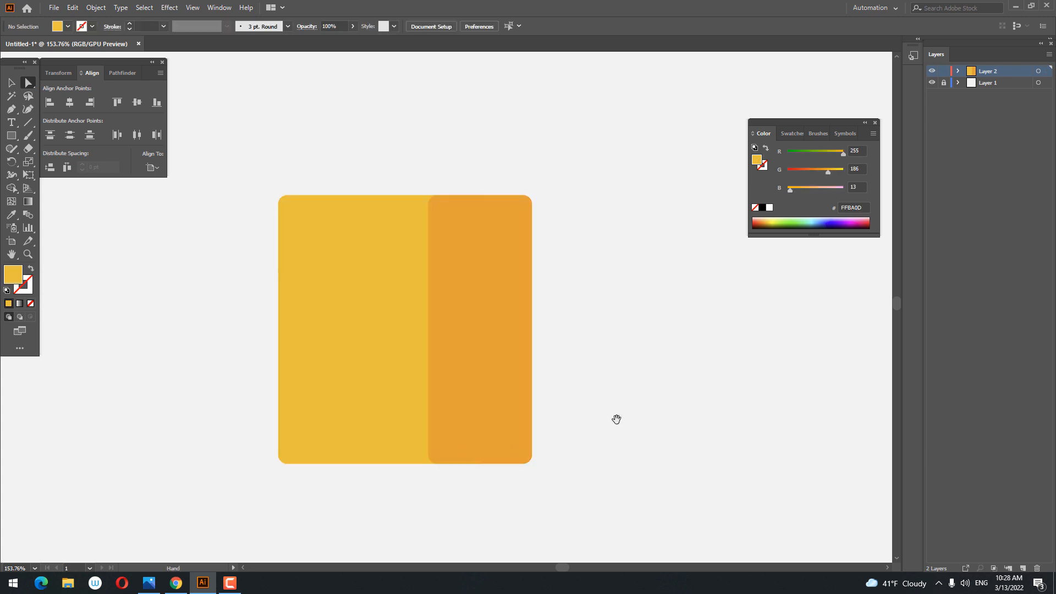
pyautogui.moveTo(617, 420); pyautogui.dragTo(625, 392)
pyautogui.hotkey('ctrl', 'space')
pyautogui.moveTo(545, 284); pyautogui.dragTo(568, 319)
pyautogui.press('space')
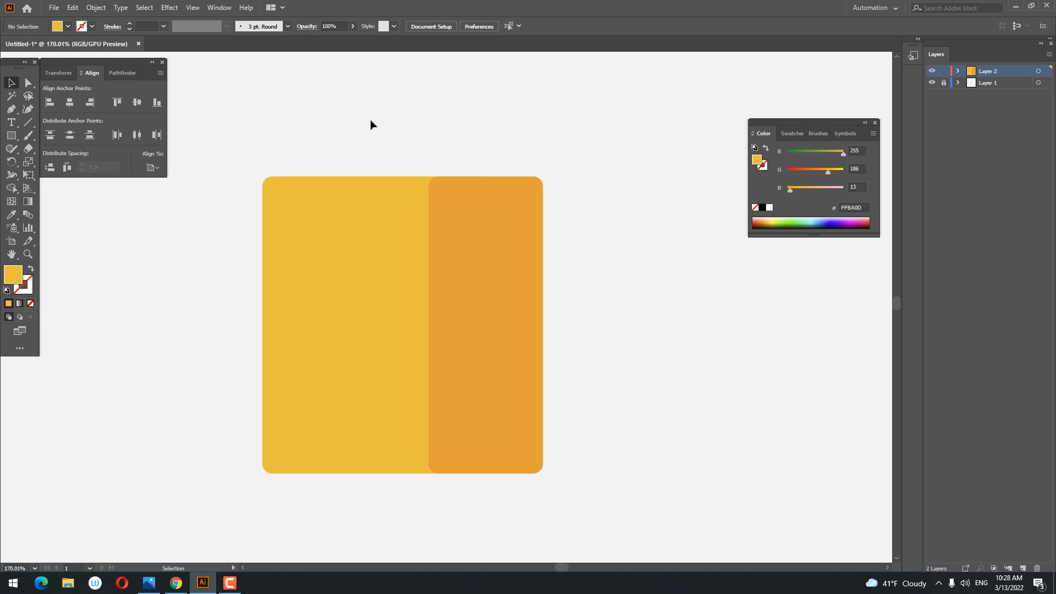
pyautogui.press('space')
pyautogui.moveTo(434, 250); pyautogui.dragTo(448, 215)
pyautogui.click(11, 135)
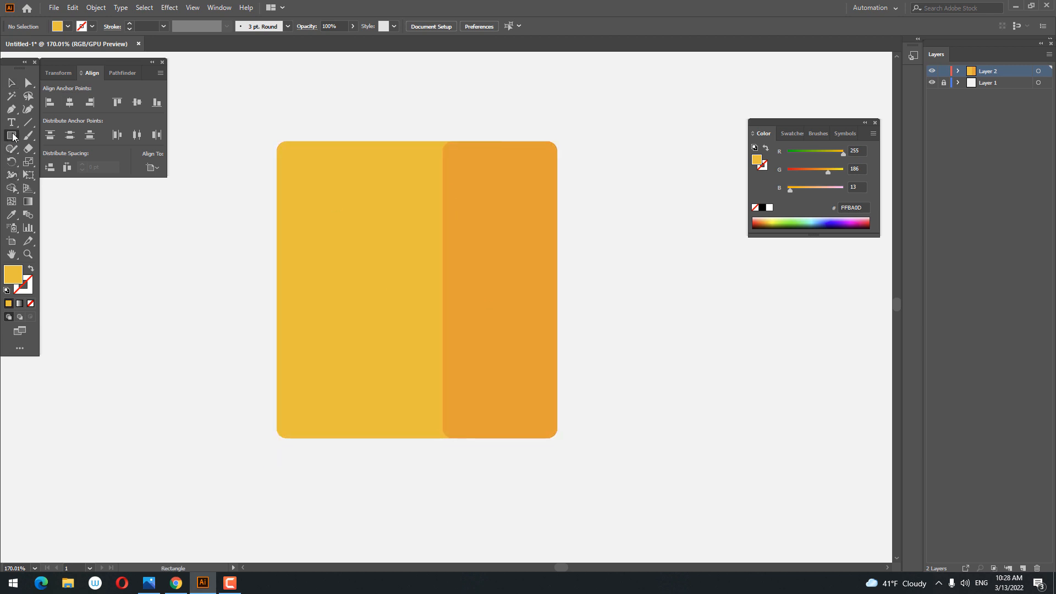
pyautogui.moveTo(261, 148); pyautogui.dragTo(432, 469)
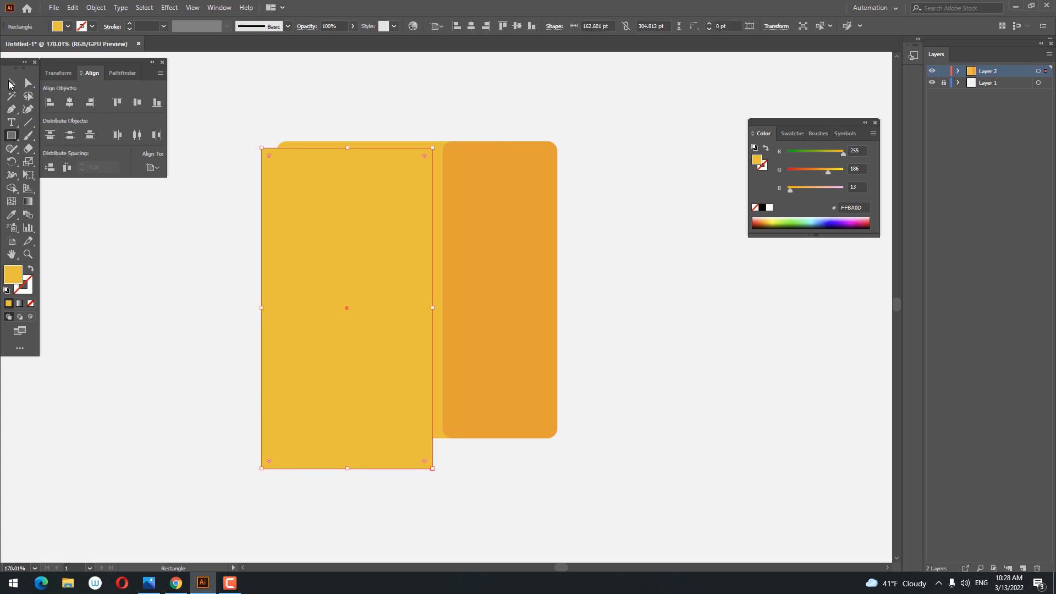
pyautogui.click(10, 83)
pyautogui.moveTo(363, 227); pyautogui.dragTo(365, 231)
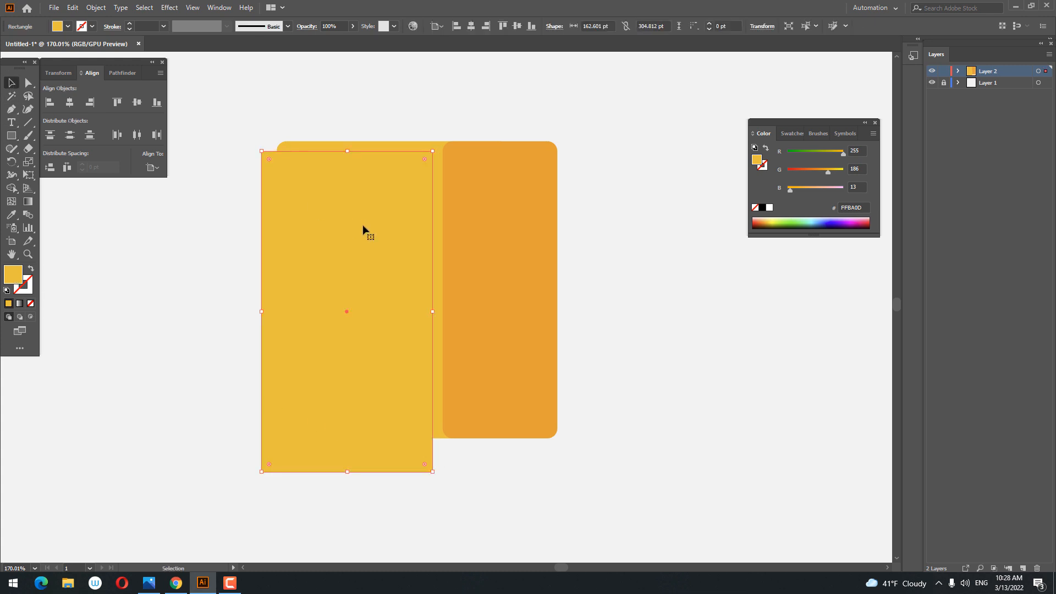
# - Change the fill of the rounded yellow rectangle at the back to FFC612
pyautogui.click(437, 189)
pyautogui.doubleClick(15, 274)
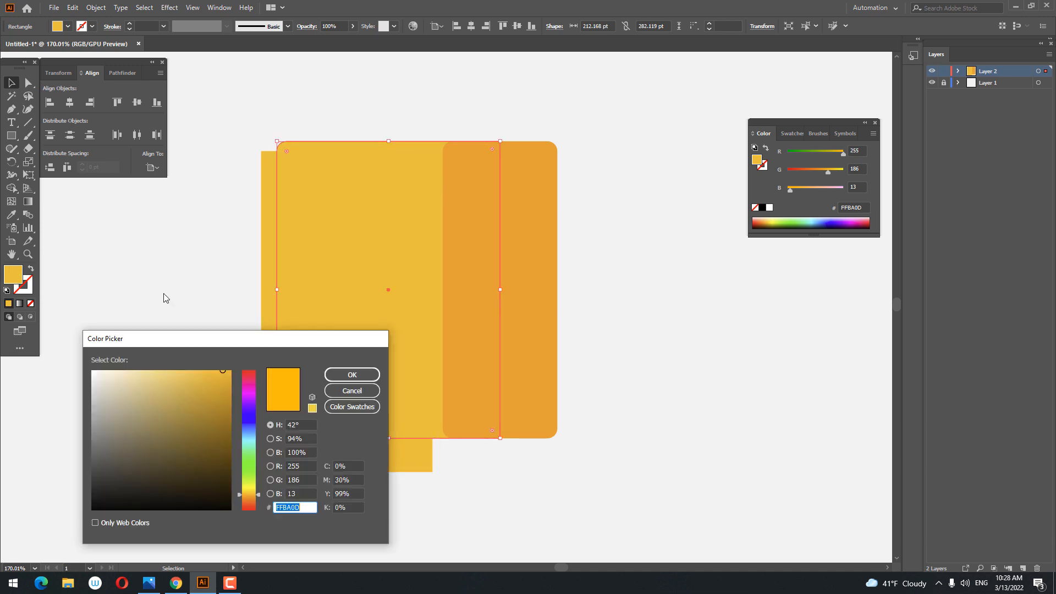
pyautogui.moveTo(251, 496); pyautogui.dragTo(250, 494)
pyautogui.click(352, 375)
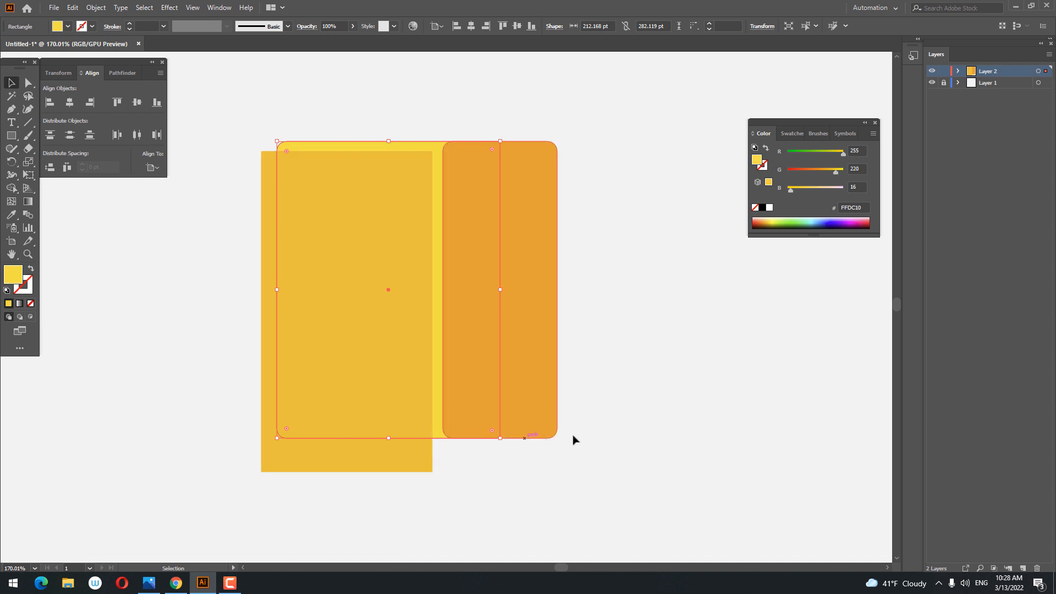
pyautogui.doubleClick(11, 275)
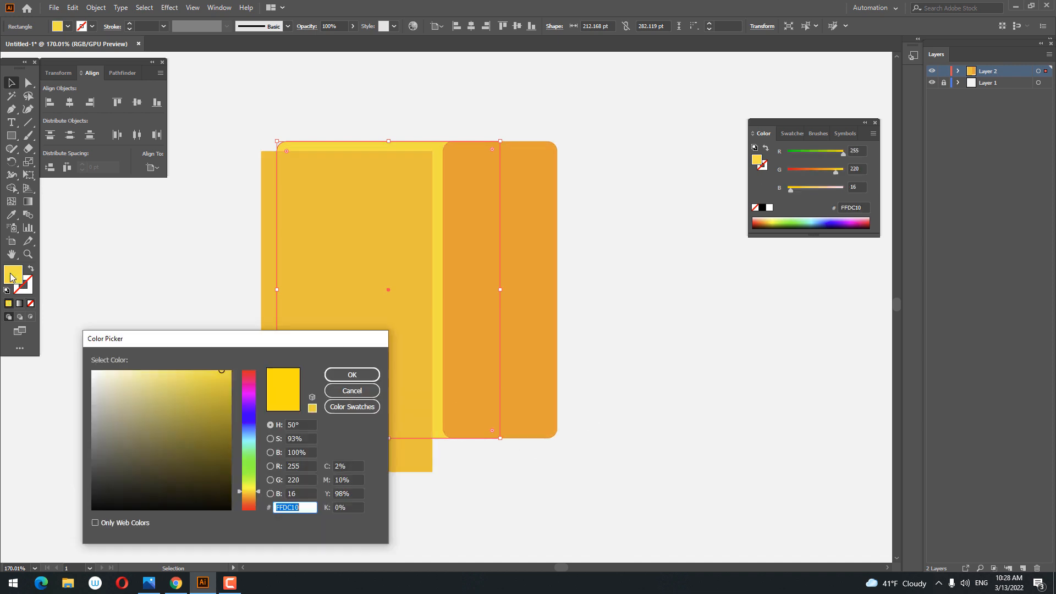
pyautogui.moveTo(258, 494); pyautogui.dragTo(258, 494)
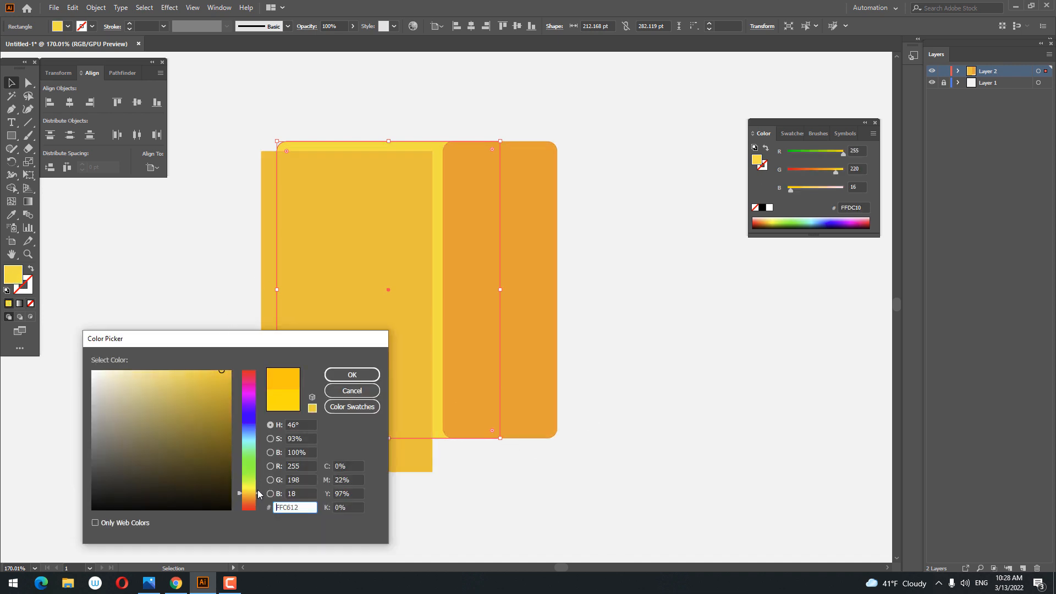
pyautogui.click(352, 375)
pyautogui.click(608, 405)
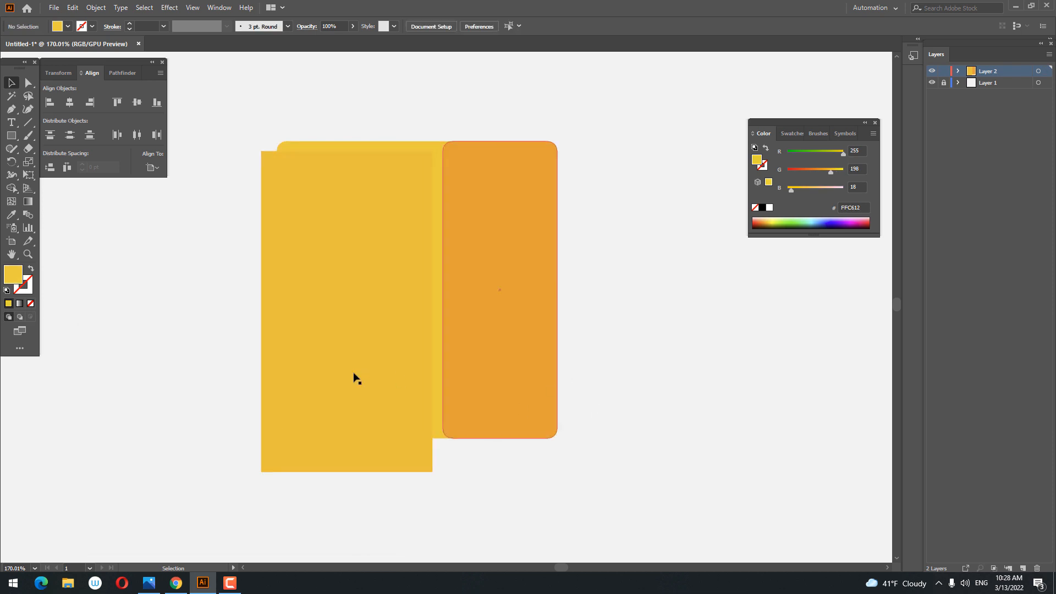
# - Change the fill of the tall front rectangle to F9AC00
pyautogui.click(354, 377)
pyautogui.doubleClick(11, 277)
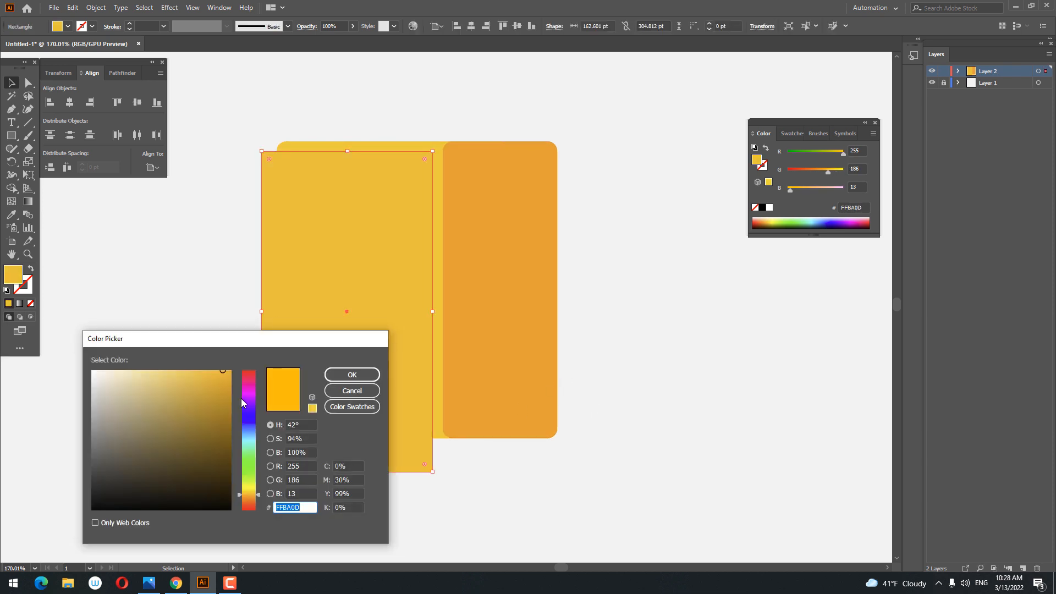
pyautogui.click(231, 373)
pyautogui.click(352, 375)
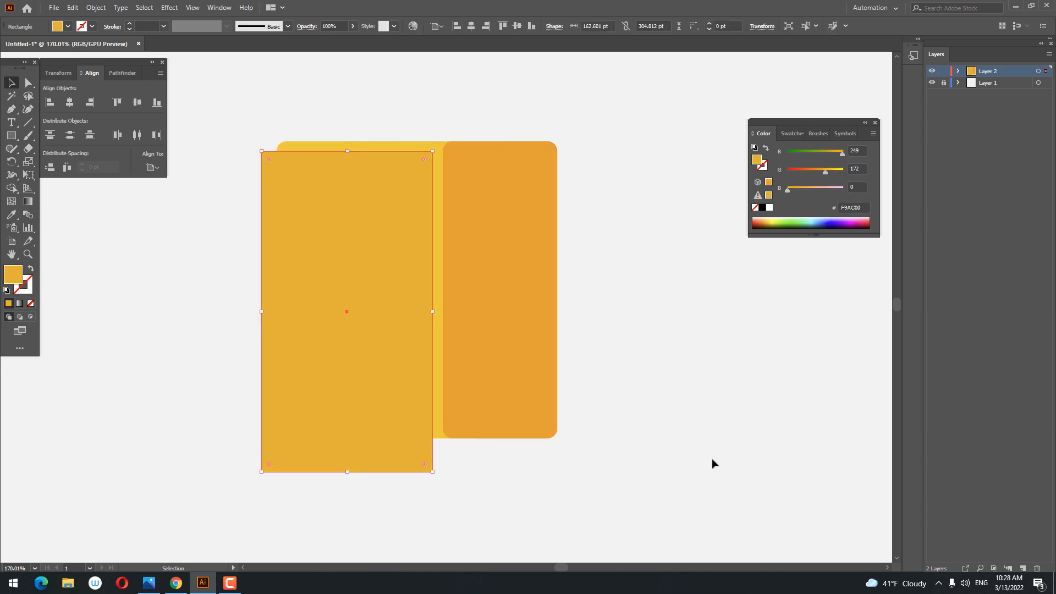
pyautogui.click(712, 464)
# - Slightly round all four corners of the tall front rectangle
pyautogui.moveTo(620, 432); pyautogui.dragTo(649, 450)
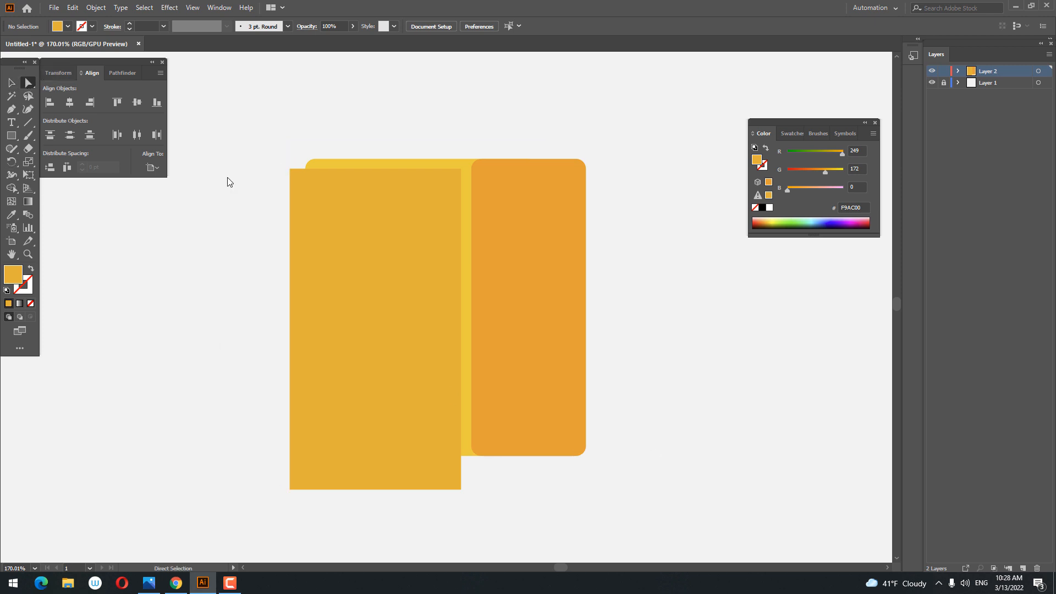
pyautogui.click(449, 182)
pyautogui.moveTo(453, 179); pyautogui.dragTo(453, 177)
pyautogui.click(674, 395)
# - Draw a rectangle about 109 by 61 pt across the full width of the orange panel, flush with its top edge
pyautogui.moveTo(676, 388); pyautogui.dragTo(658, 425)
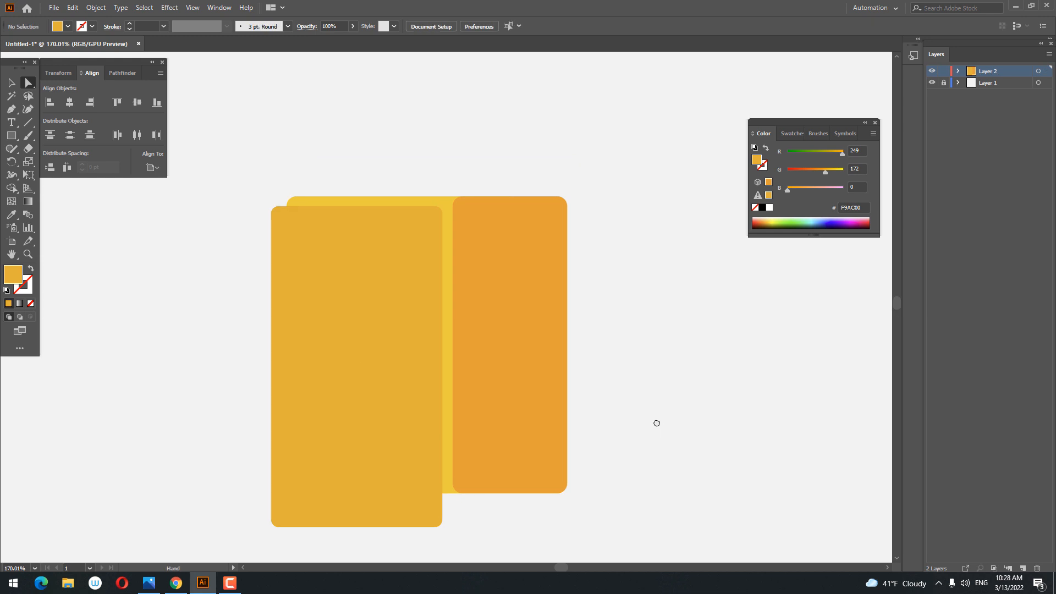
pyautogui.moveTo(642, 384); pyautogui.dragTo(644, 362)
pyautogui.click(11, 84)
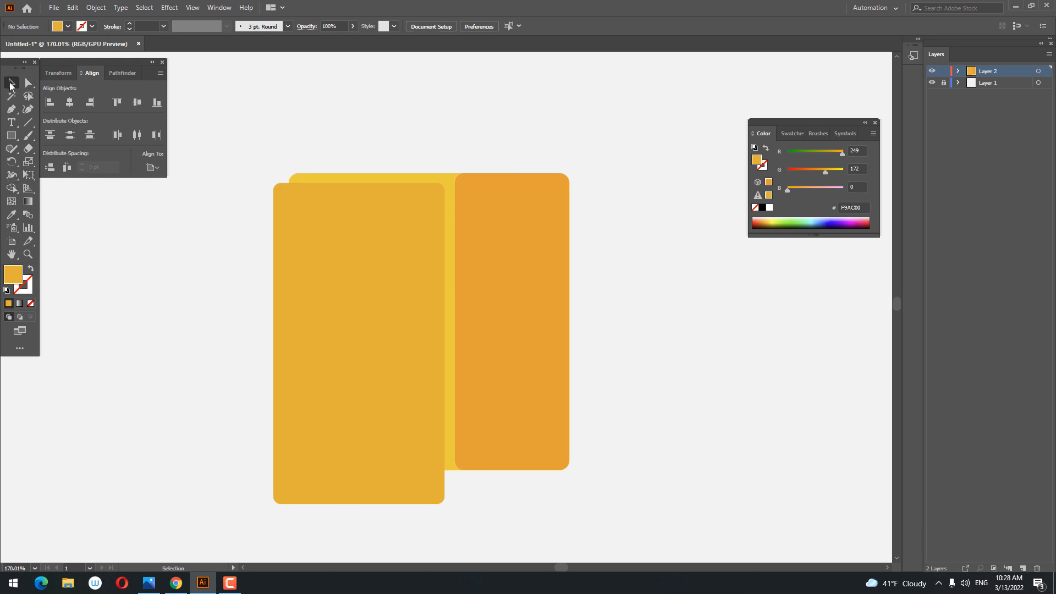
pyautogui.click(540, 239)
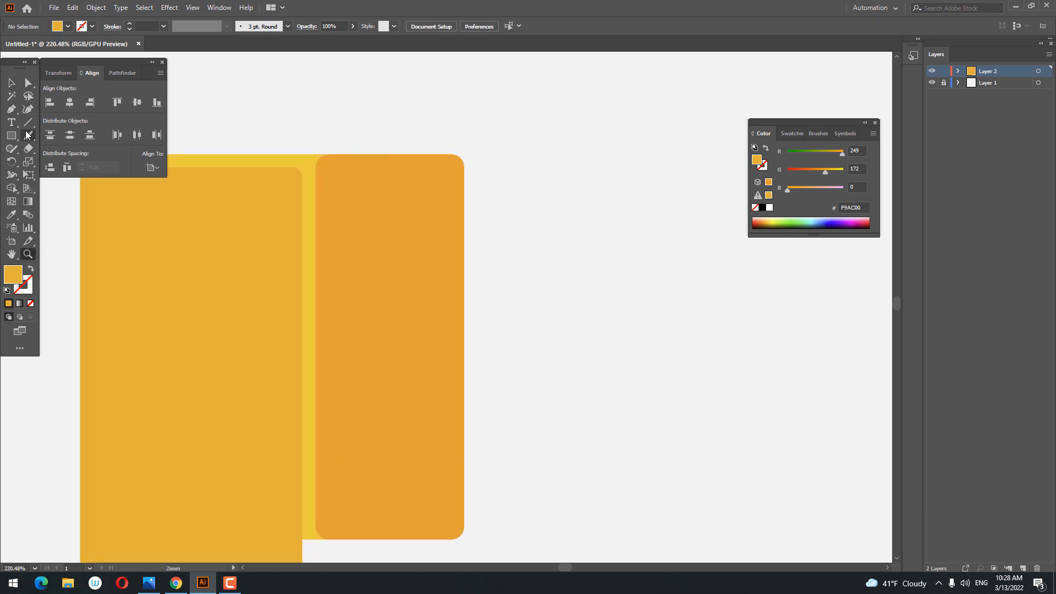
pyautogui.click(11, 135)
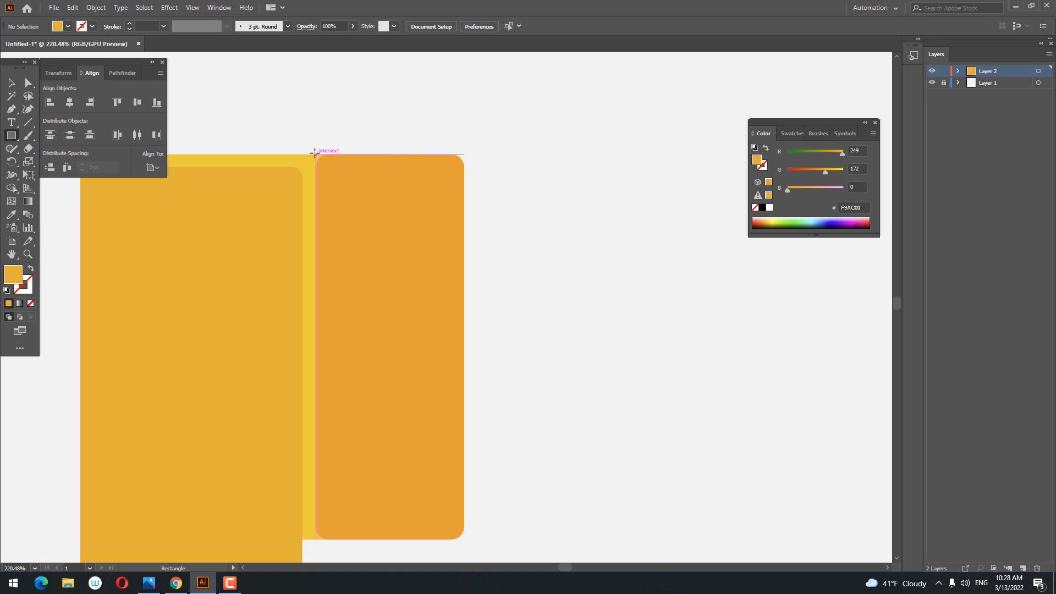
pyautogui.moveTo(313, 154); pyautogui.dragTo(464, 238)
# - Move the small rectangle off the orange panel into the empty area to its right
pyautogui.press('z')
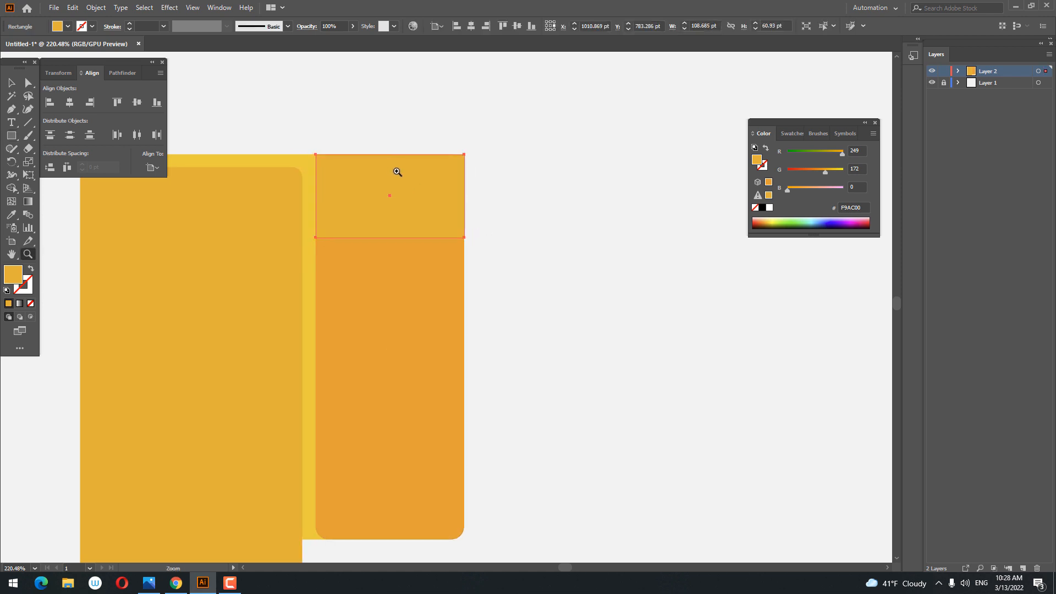
pyautogui.click(396, 171)
pyautogui.click(11, 85)
pyautogui.moveTo(354, 216); pyautogui.dragTo(594, 236)
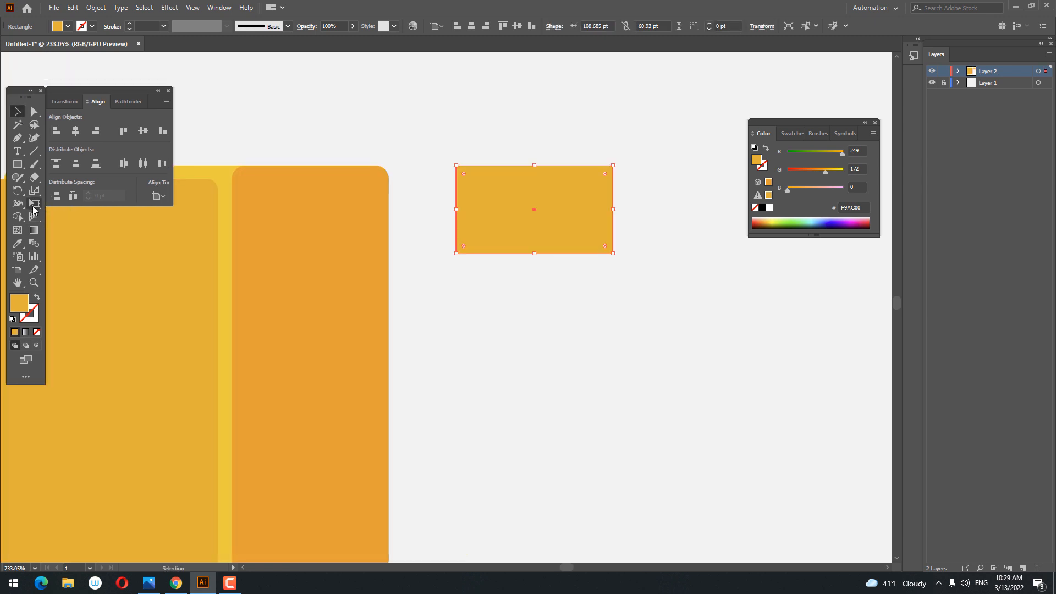
# - Distort the small rectangle in perspective into a downward-pointing flap with a narrow flat tip
pyautogui.click(34, 205)
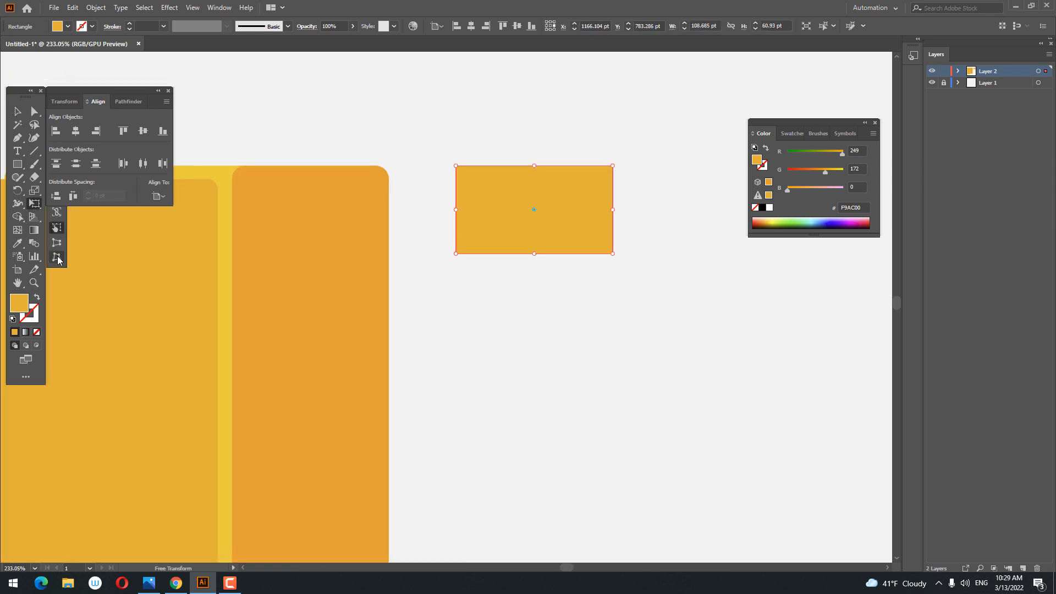
pyautogui.moveTo(457, 254); pyautogui.dragTo(566, 237)
pyautogui.press('v')
pyautogui.click(574, 228)
# - Draw a vertical strip about 16 by 58 pt from the flap's top edge past its tip, centred horizontally on the flap
pyautogui.click(17, 164)
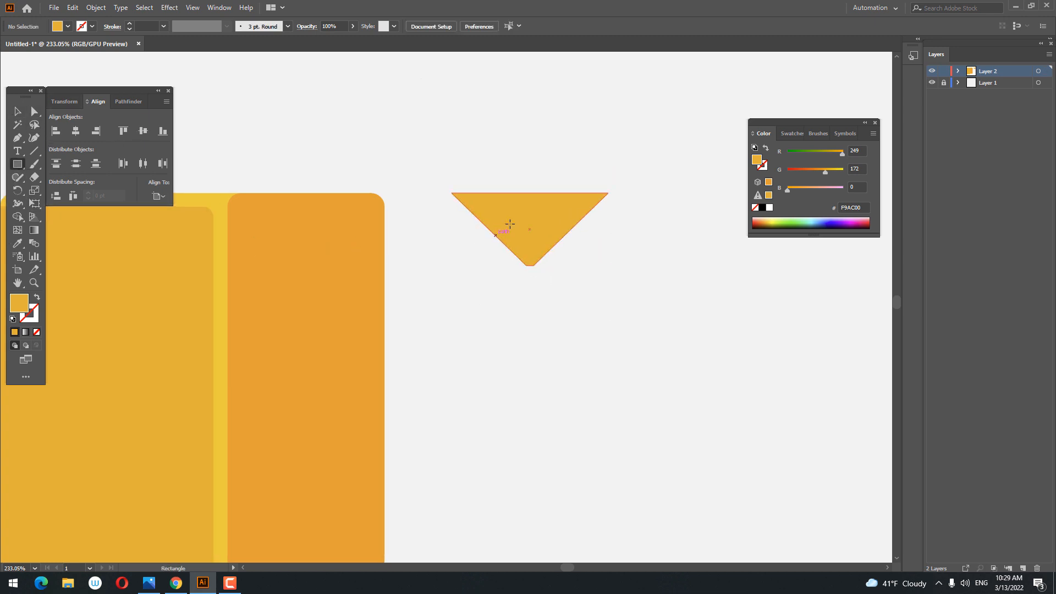
pyautogui.moveTo(514, 193); pyautogui.dragTo(537, 279)
pyautogui.press('v')
pyautogui.moveTo(648, 371); pyautogui.dragTo(544, 224)
pyautogui.click(471, 26)
pyautogui.click(509, 275)
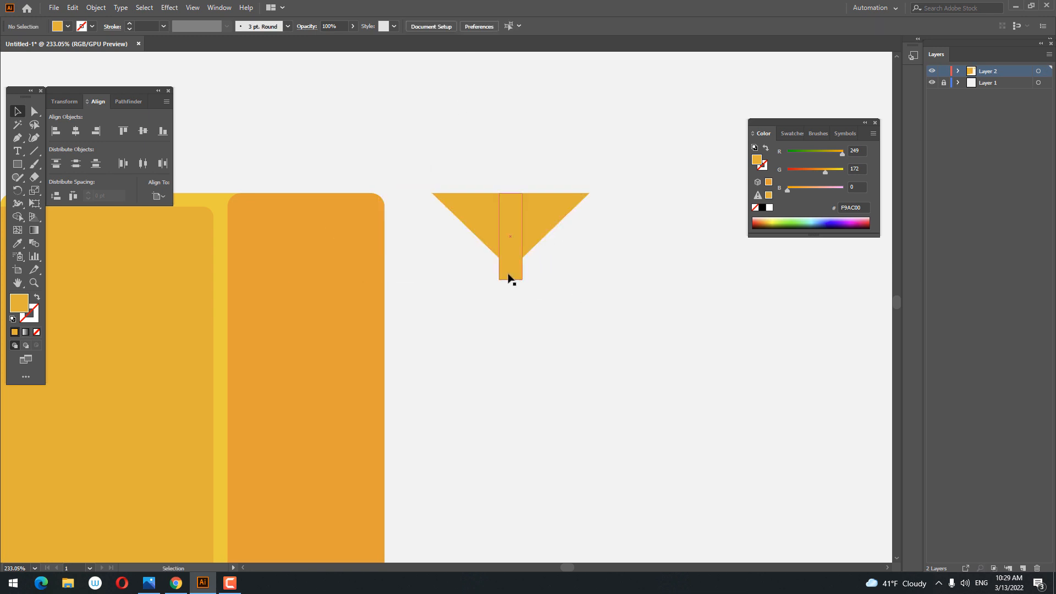
pyautogui.moveTo(511, 283); pyautogui.dragTo(511, 277)
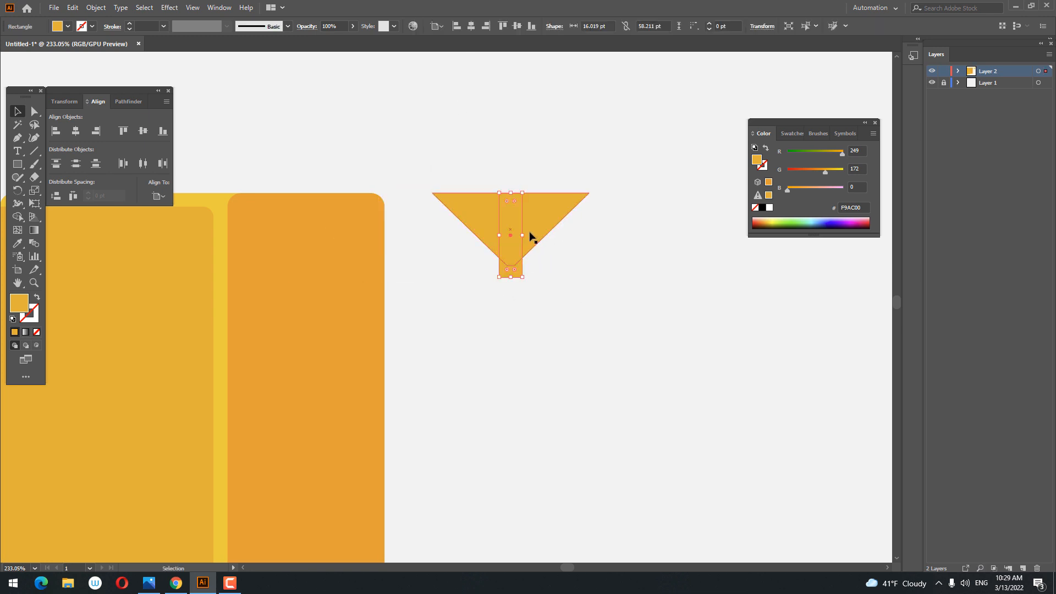
# - Narrow the strip evenly about its centre and fill it with the back rectangle's yellow, FFC612
pyautogui.moveTo(522, 236); pyautogui.dragTo(551, 234)
pyautogui.click(19, 246)
pyautogui.click(220, 199)
pyautogui.press('z')
pyautogui.press('v')
pyautogui.click(601, 390)
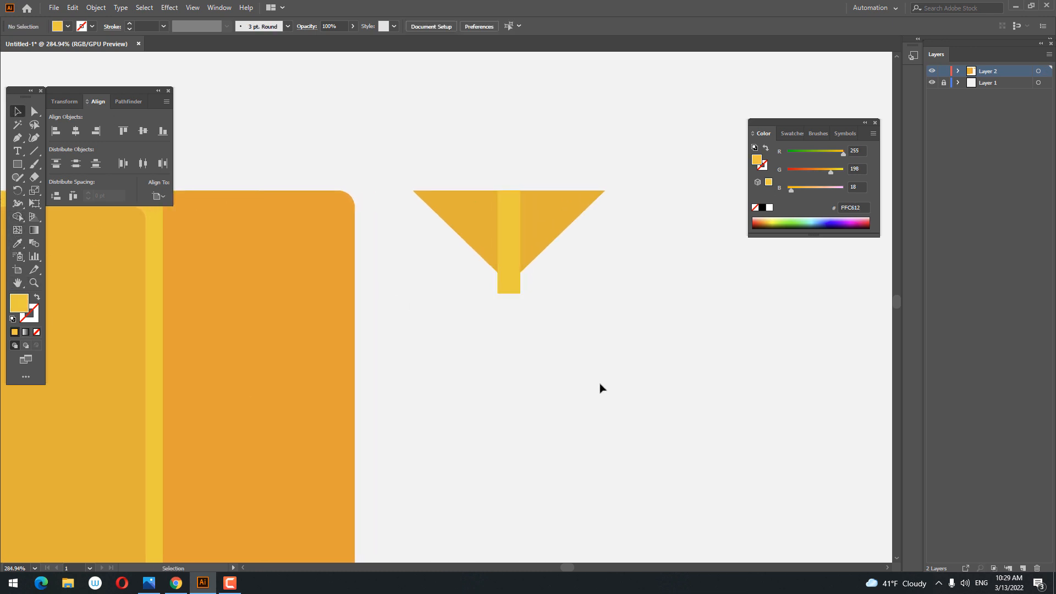
pyautogui.moveTo(566, 334); pyautogui.dragTo(586, 360)
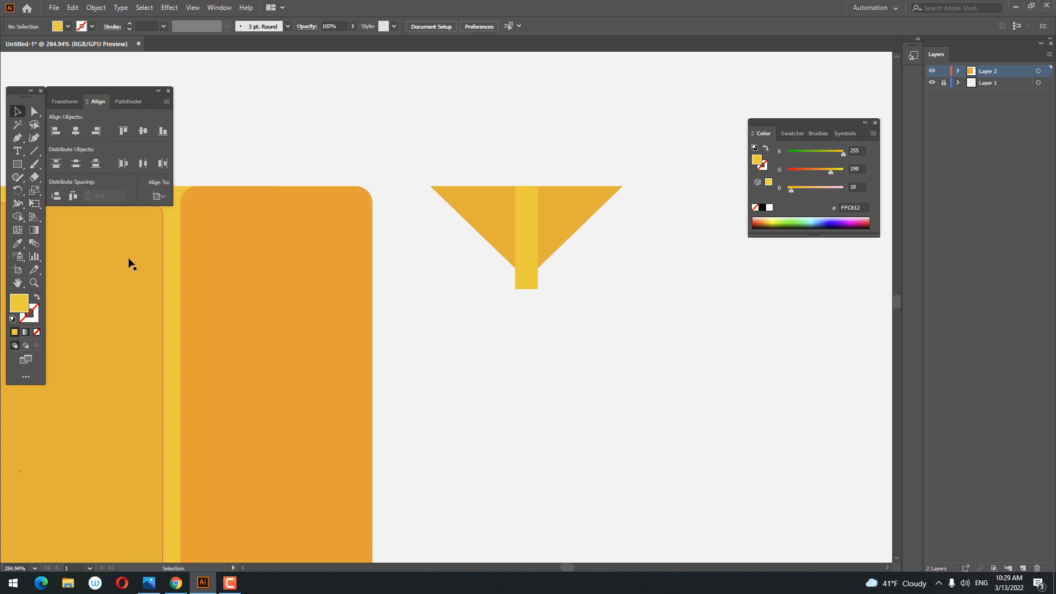
# - Group the flap with its strip and move the group onto the top end of the orange panel, flush with its edges
pyautogui.moveTo(691, 373); pyautogui.dragTo(501, 214)
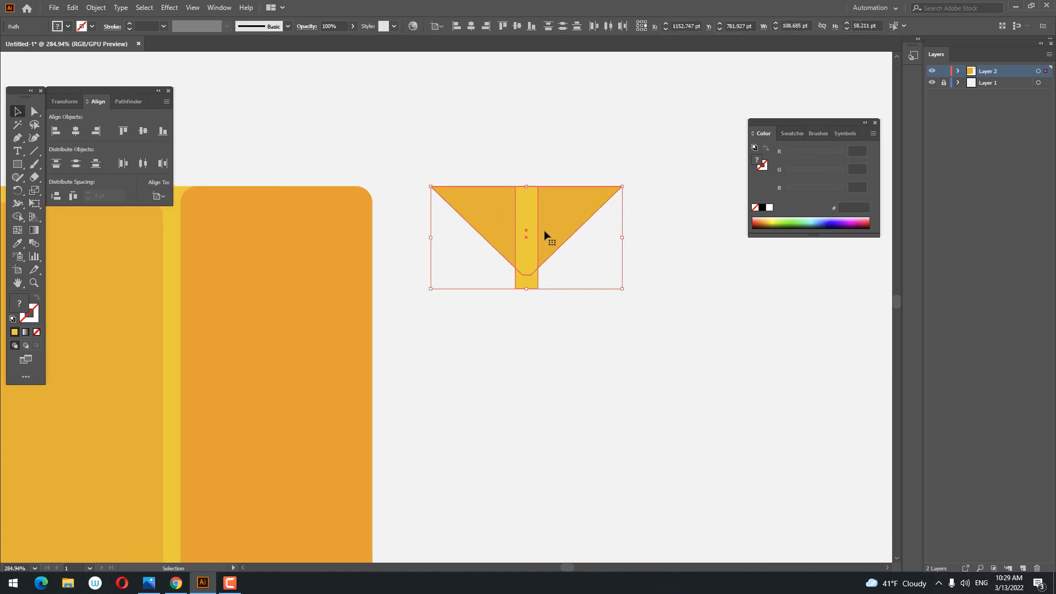
pyautogui.rightClick(541, 231)
pyautogui.click(590, 299)
pyautogui.hscroll(-4, 605, 319)
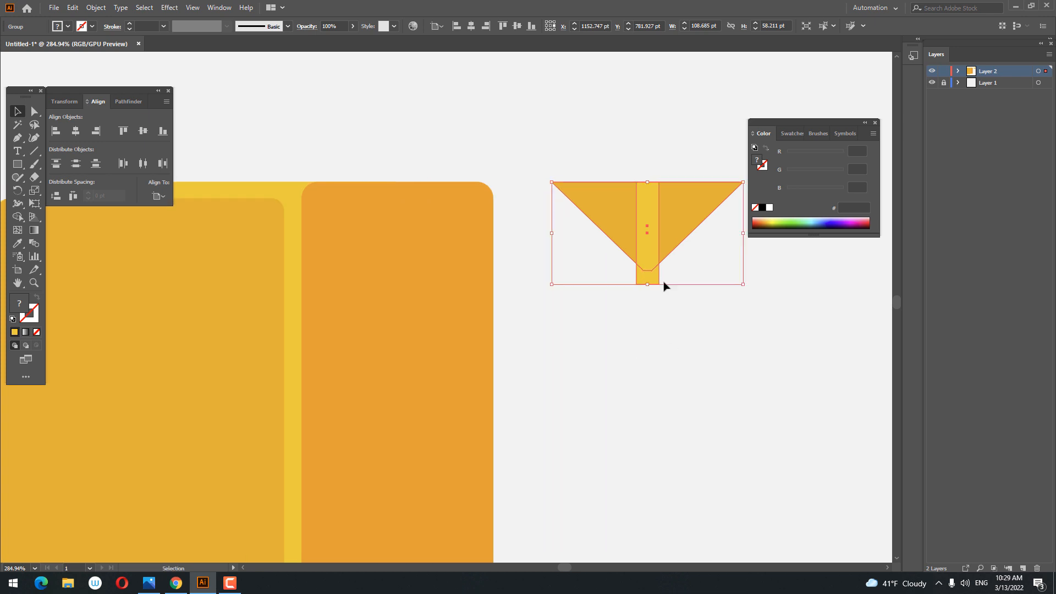
pyautogui.moveTo(674, 235); pyautogui.dragTo(419, 235)
pyautogui.click(616, 385)
pyautogui.moveTo(602, 403); pyautogui.dragTo(658, 405)
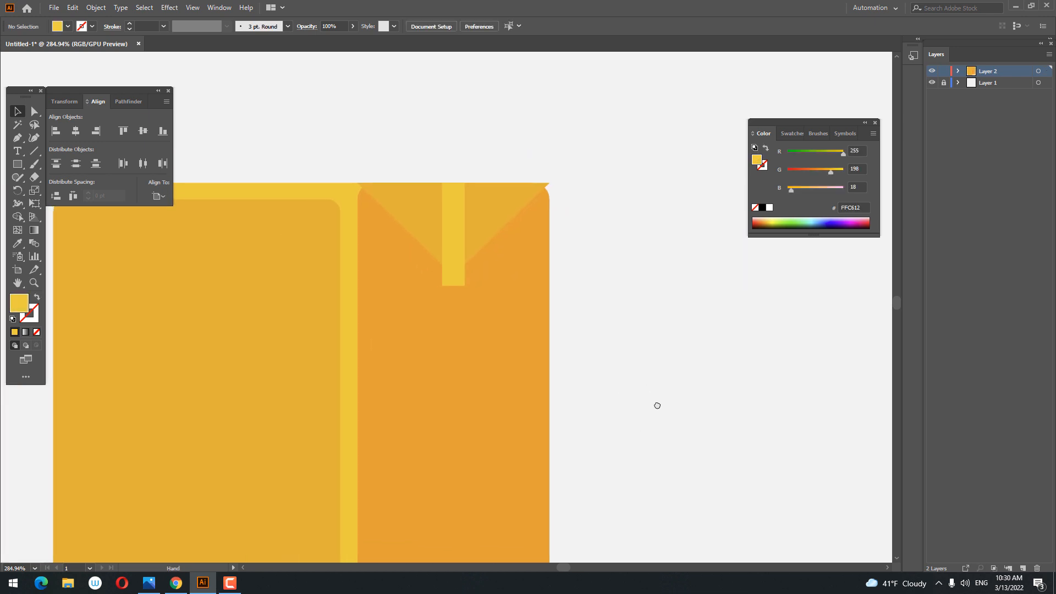
# - Enlarge the flap group proportionally about its centre to about 123 by 66 pt, so it overhangs the orange panel
pyautogui.press('z')
pyautogui.moveTo(340, 246); pyautogui.dragTo(378, 244)
pyautogui.press('v')
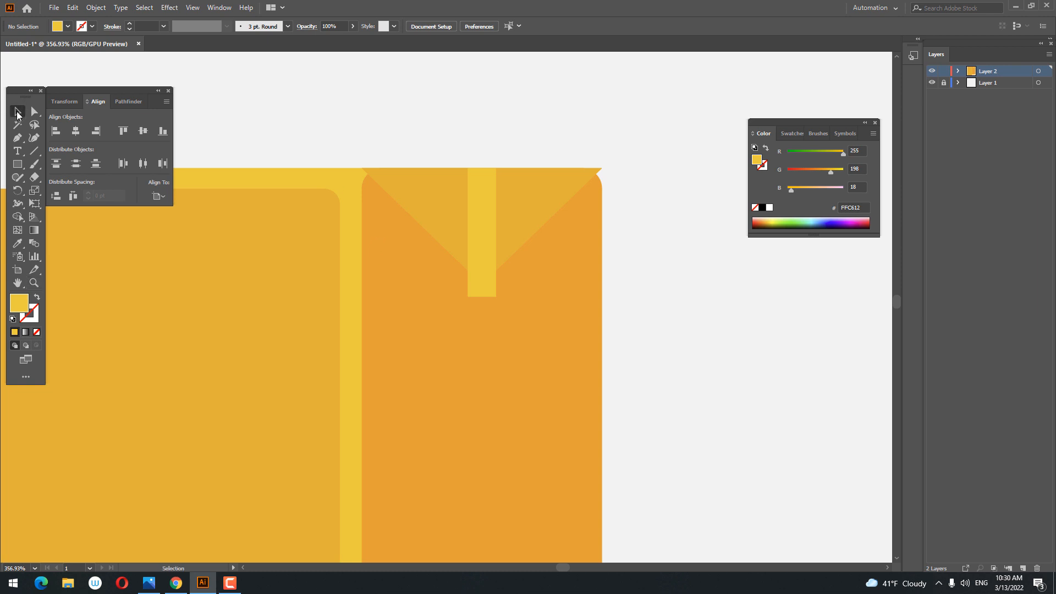
pyautogui.click(470, 220)
pyautogui.moveTo(483, 297); pyautogui.dragTo(481, 317)
pyautogui.hotkey('ctrl', 'z')
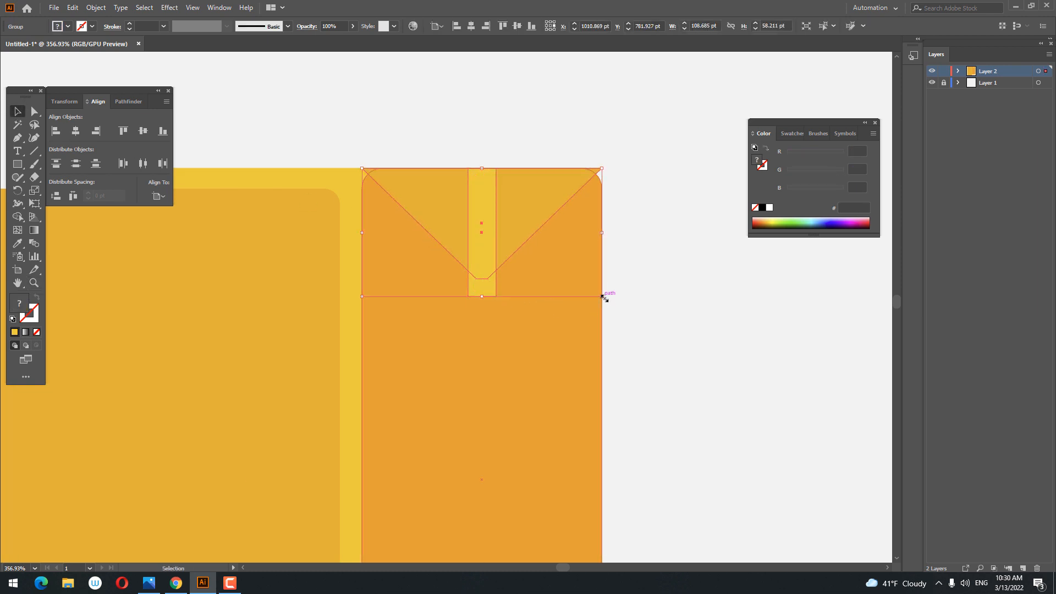
pyautogui.moveTo(606, 294); pyautogui.dragTo(619, 306)
pyautogui.click(648, 313)
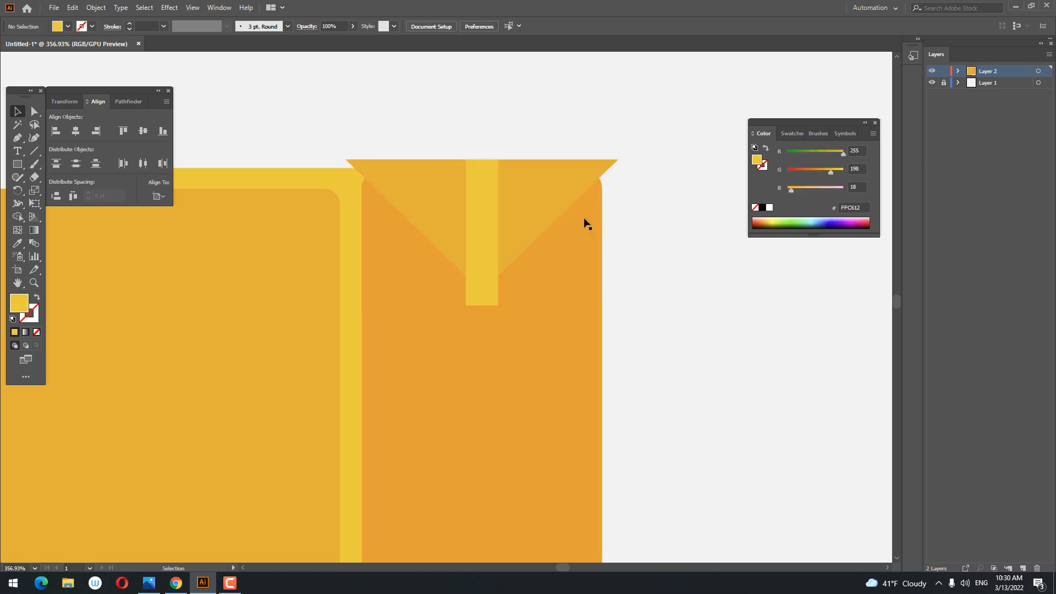
pyautogui.click(585, 287)
pyautogui.click(697, 355)
# - Paste a copy of the flap group in front of the original and shift it down 5 pt
pyautogui.click(572, 243)
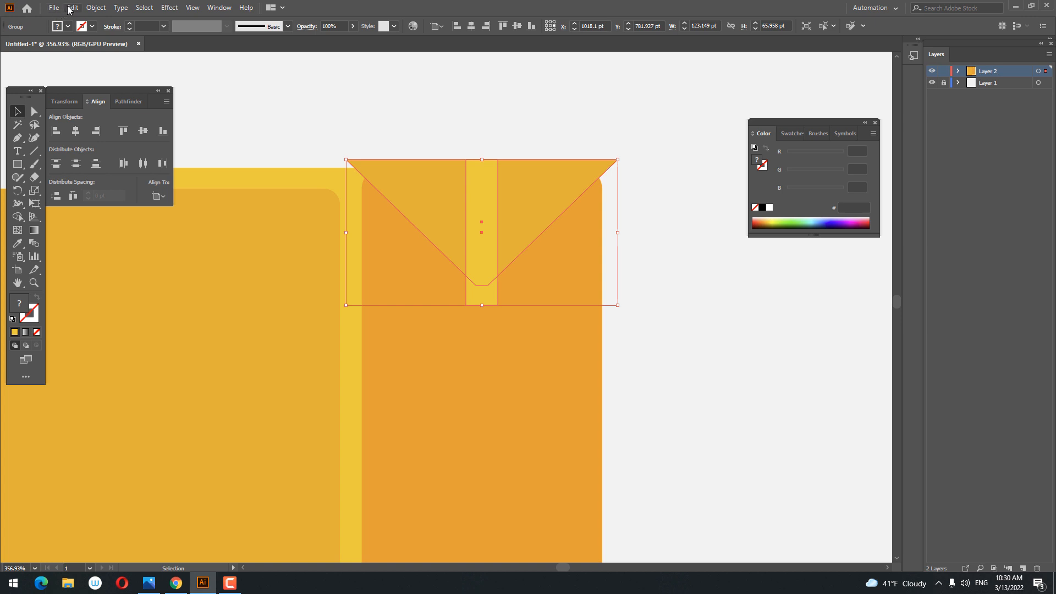
pyautogui.click(72, 7)
pyautogui.click(108, 61)
pyautogui.click(96, 8)
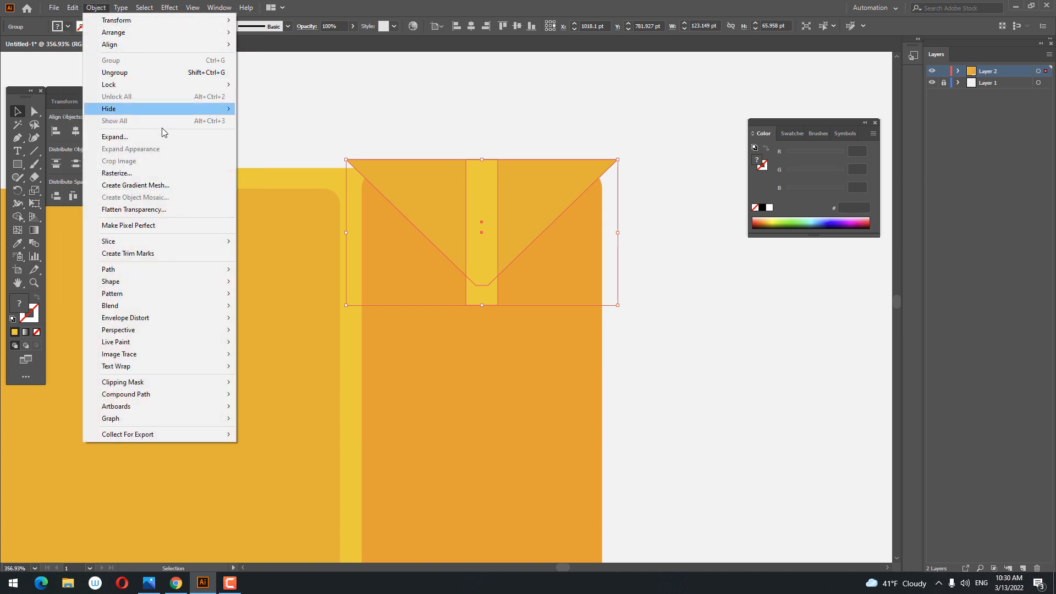
pyautogui.click(73, 8)
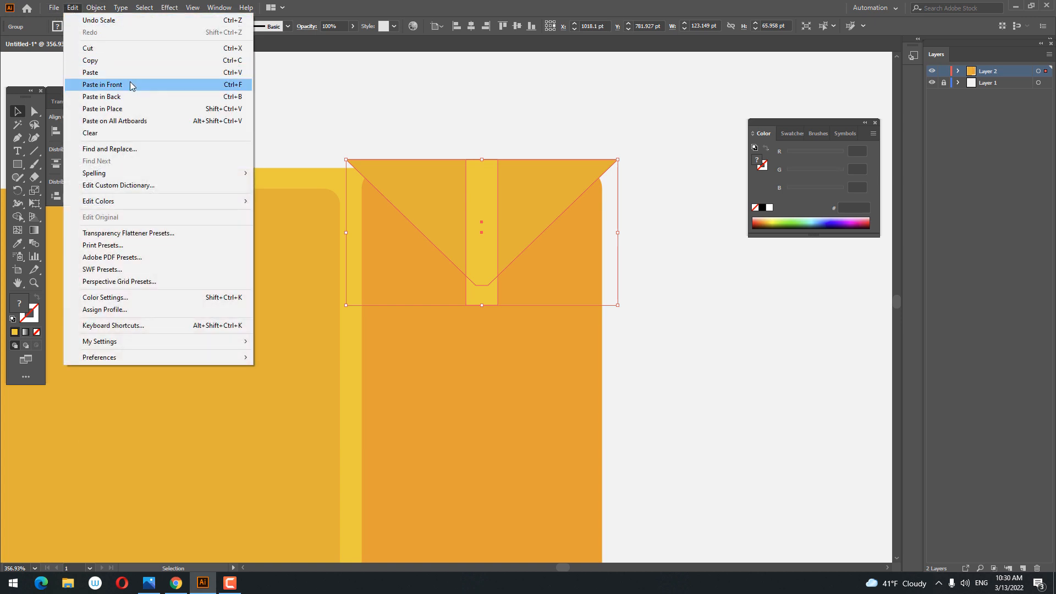
pyautogui.click(132, 85)
pyautogui.press('Down')
pyautogui.press('Down')
pyautogui.press('Down')
pyautogui.press('Down')
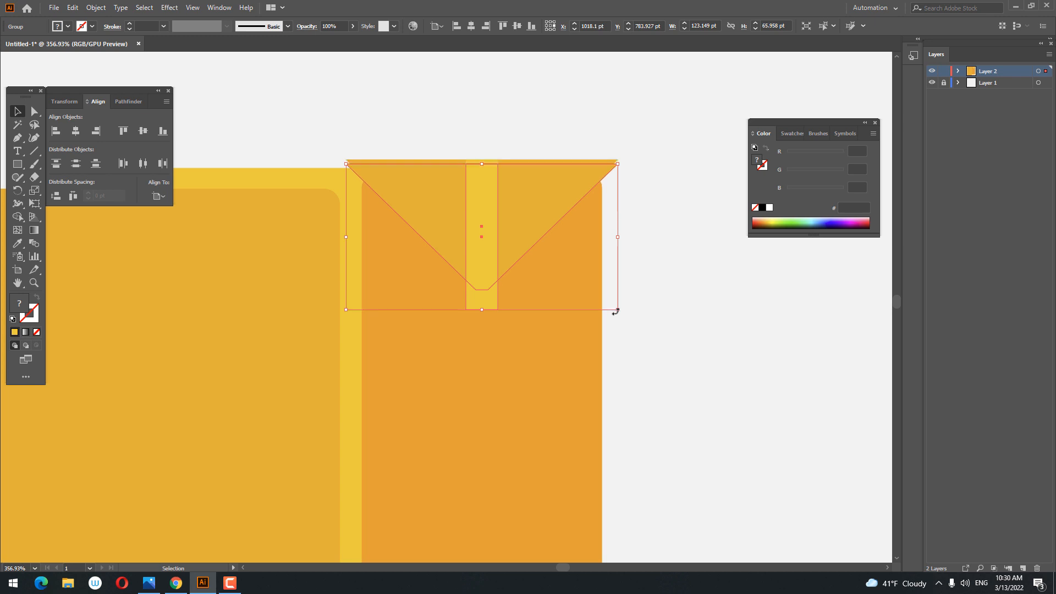
pyautogui.press('Down')
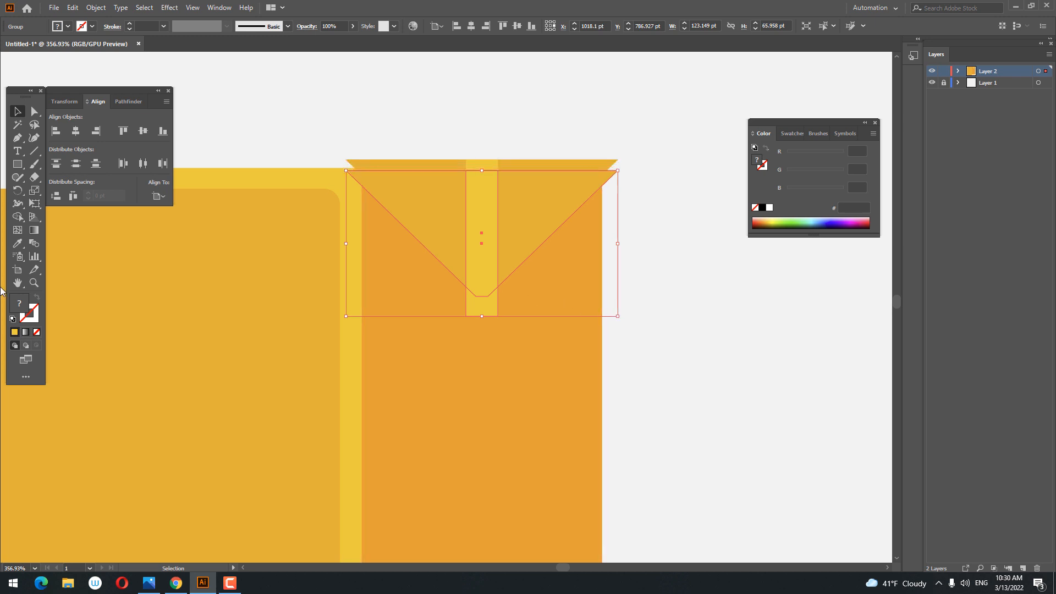
# - Give the copied flap group the orange panel's colour, then shift its hue to the deeper orange FF6F0D
pyautogui.press('i')
pyautogui.click(499, 439)
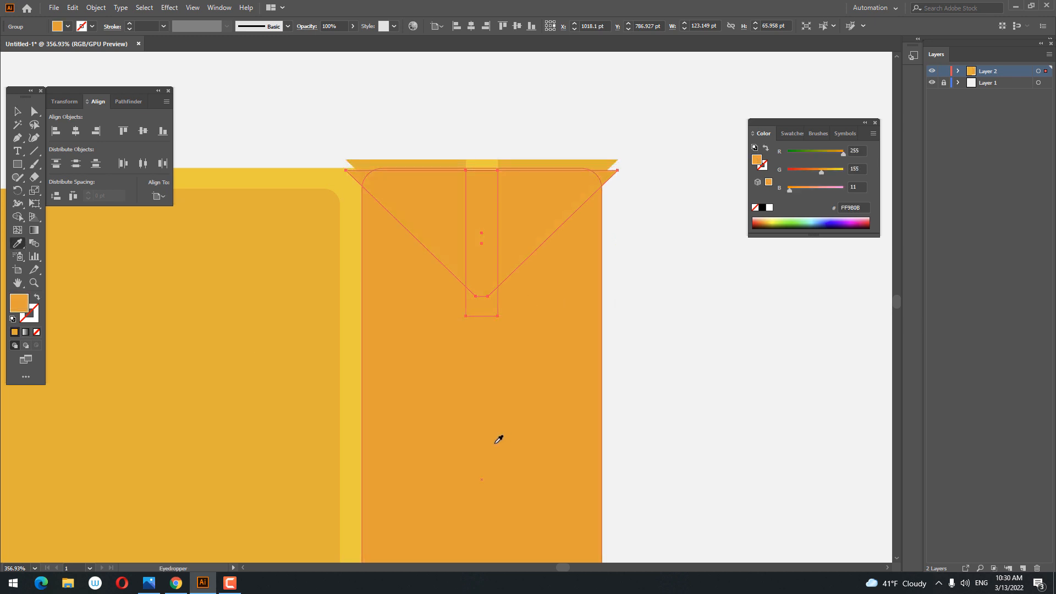
pyautogui.doubleClick(19, 305)
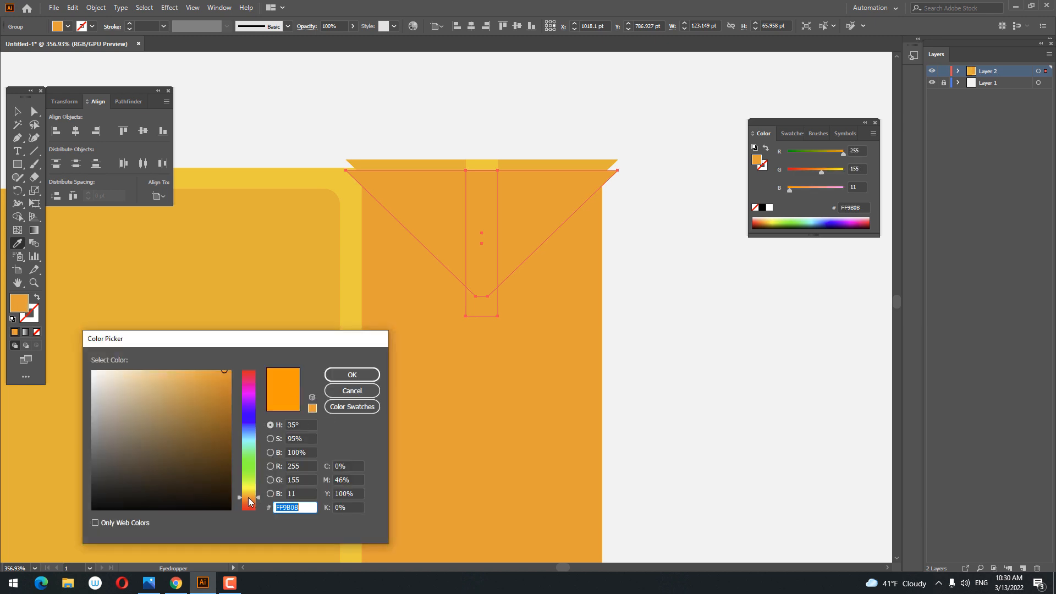
pyautogui.moveTo(249, 498); pyautogui.dragTo(249, 502)
pyautogui.click(352, 374)
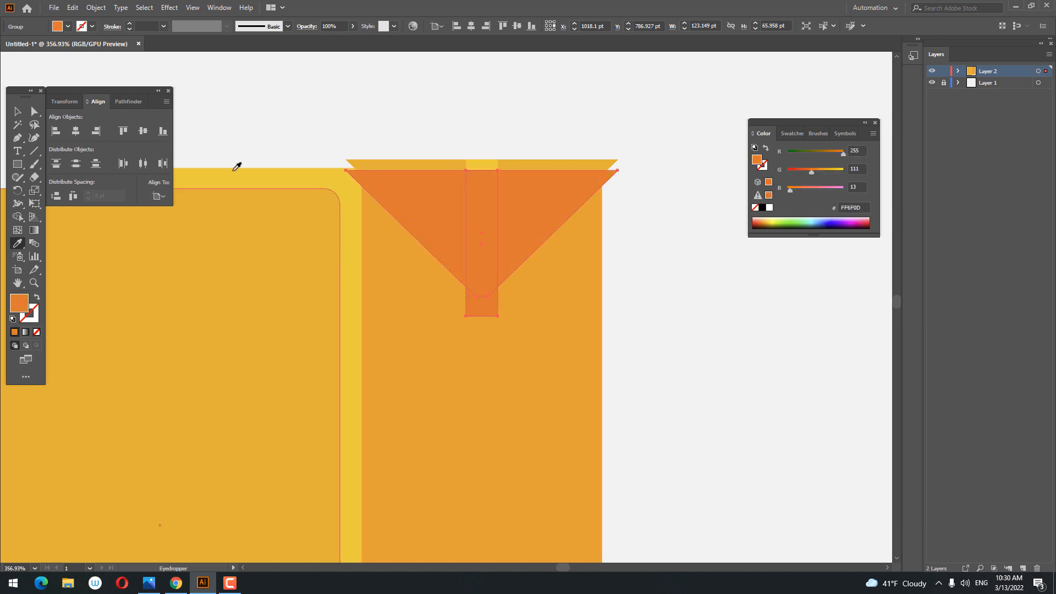
# - Bring the original flap group forward over the deep orange copy and nudge the copy slightly further down
pyautogui.click(25, 112)
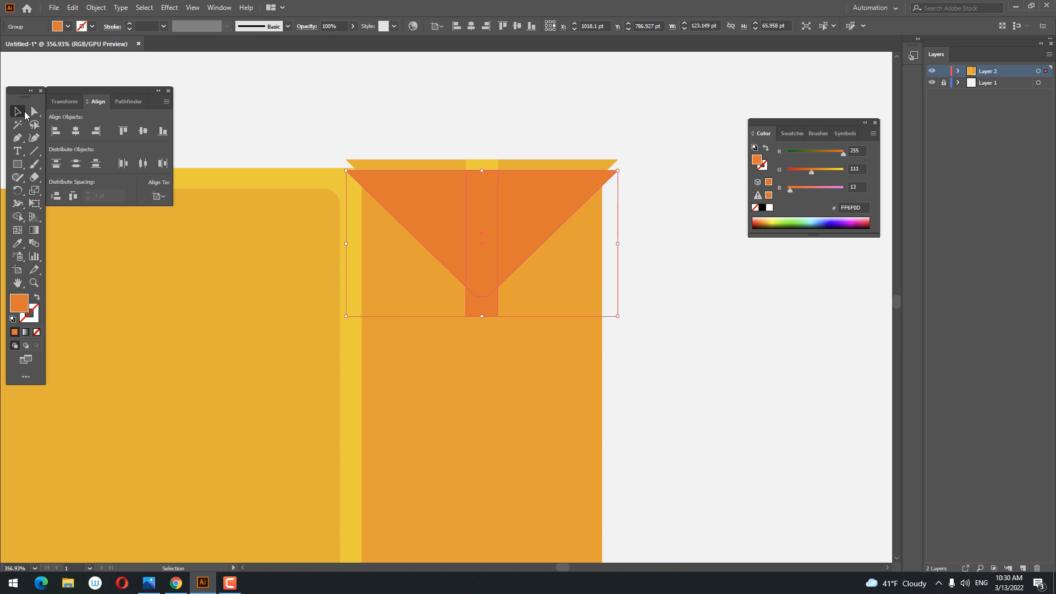
pyautogui.rightClick(488, 160)
pyautogui.moveTo(550, 296)
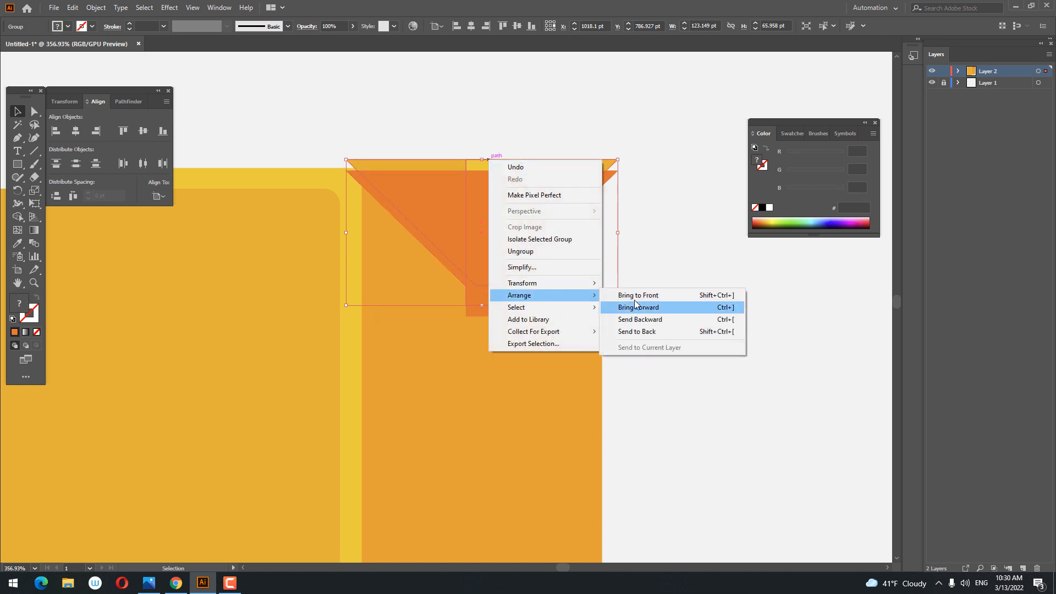
pyautogui.click(637, 307)
pyautogui.click(693, 358)
pyautogui.scroll(-1, 688, 361)
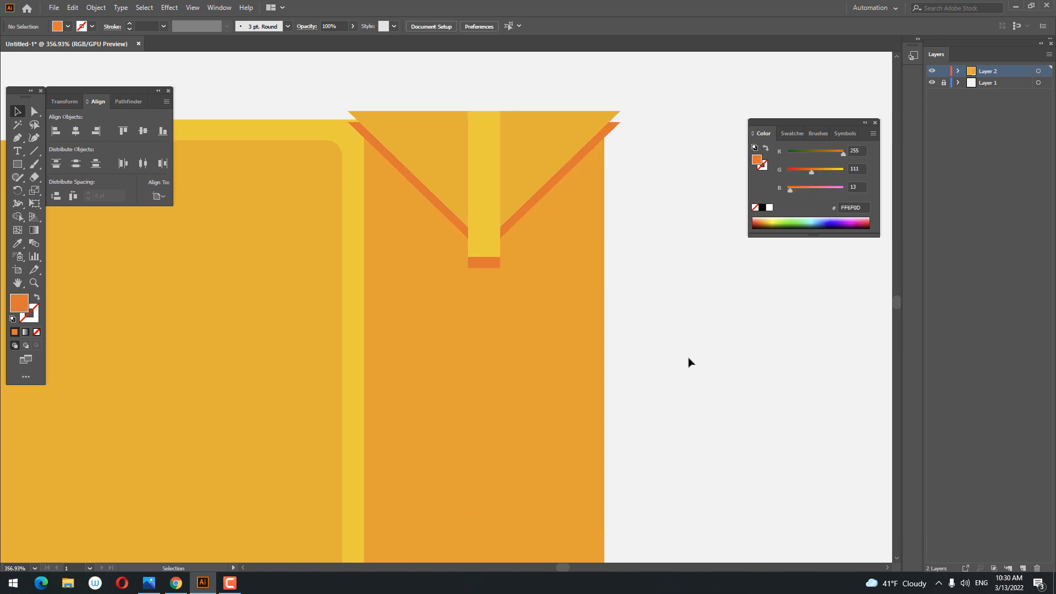
pyautogui.click(550, 192)
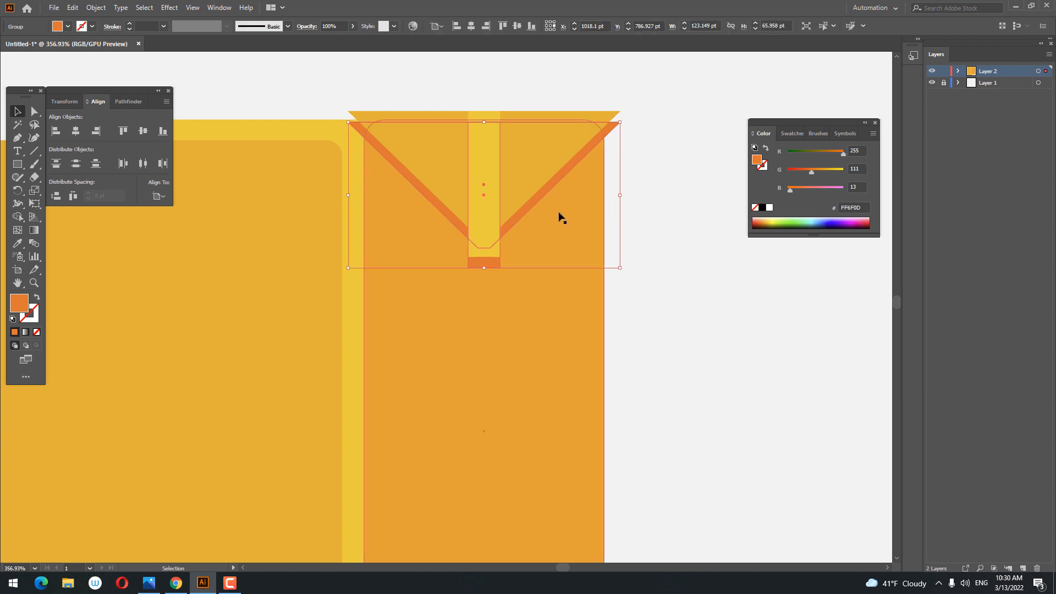
pyautogui.press('Down')
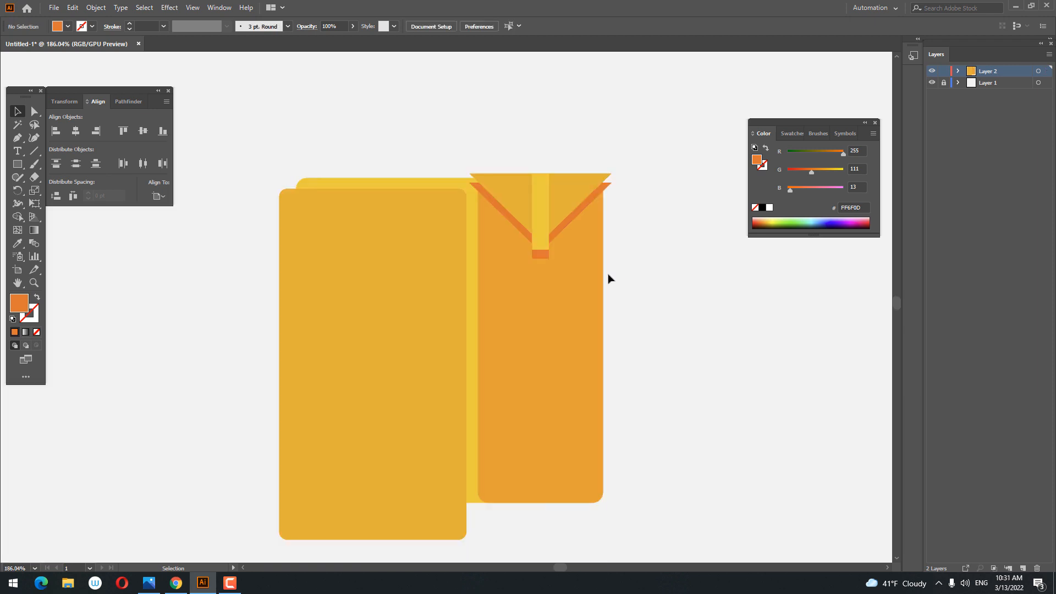
# - Duplicate the orange panel in place and bring the duplicate to the front of all shapes
pyautogui.click(587, 292)
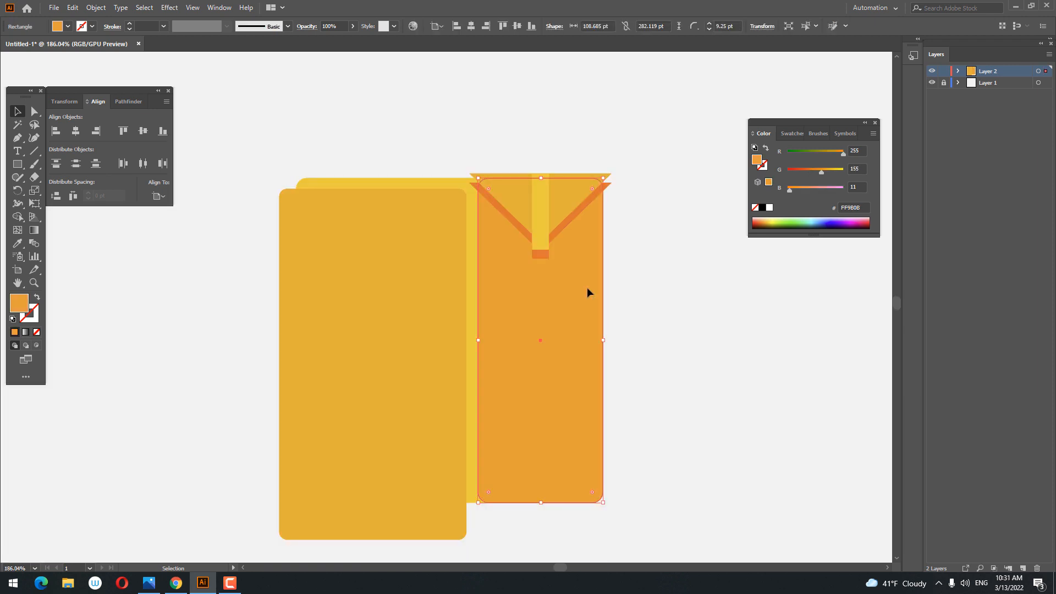
pyautogui.click(72, 8)
pyautogui.click(106, 62)
pyautogui.click(73, 7)
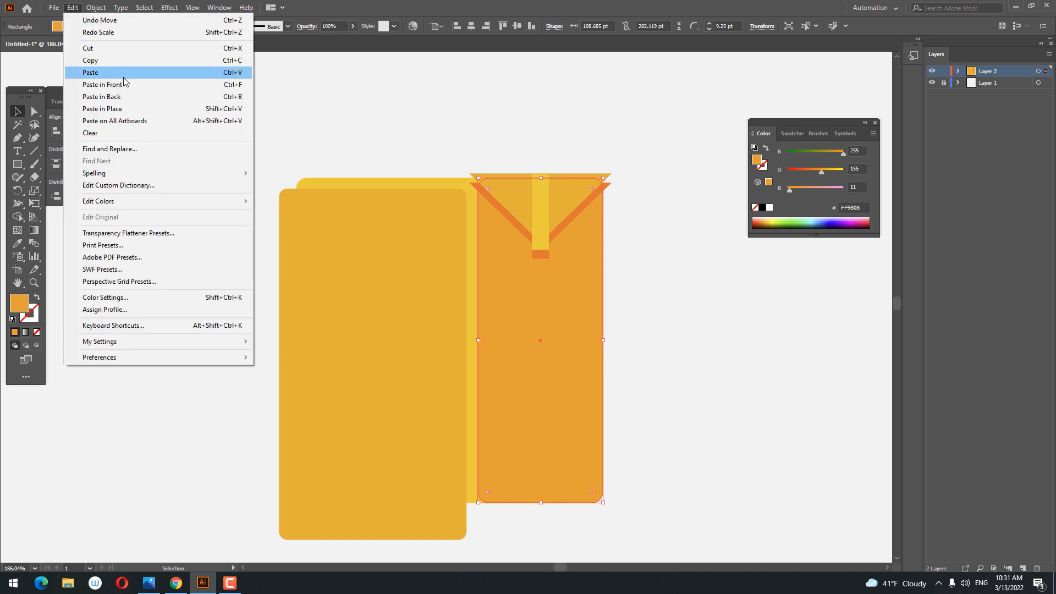
pyautogui.click(102, 84)
pyautogui.rightClick(581, 302)
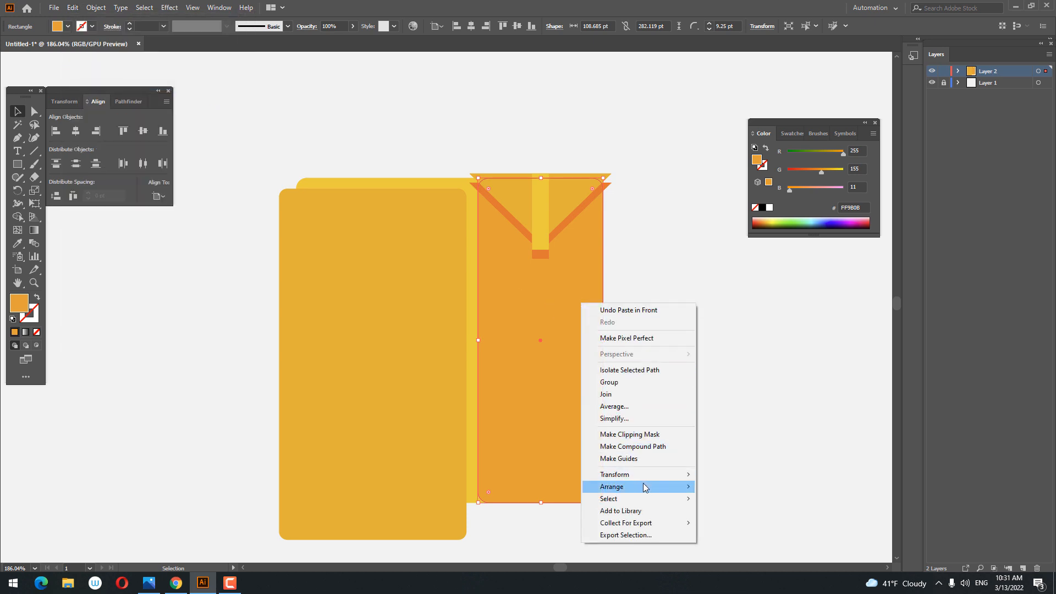
pyautogui.moveTo(643, 487)
pyautogui.click(732, 486)
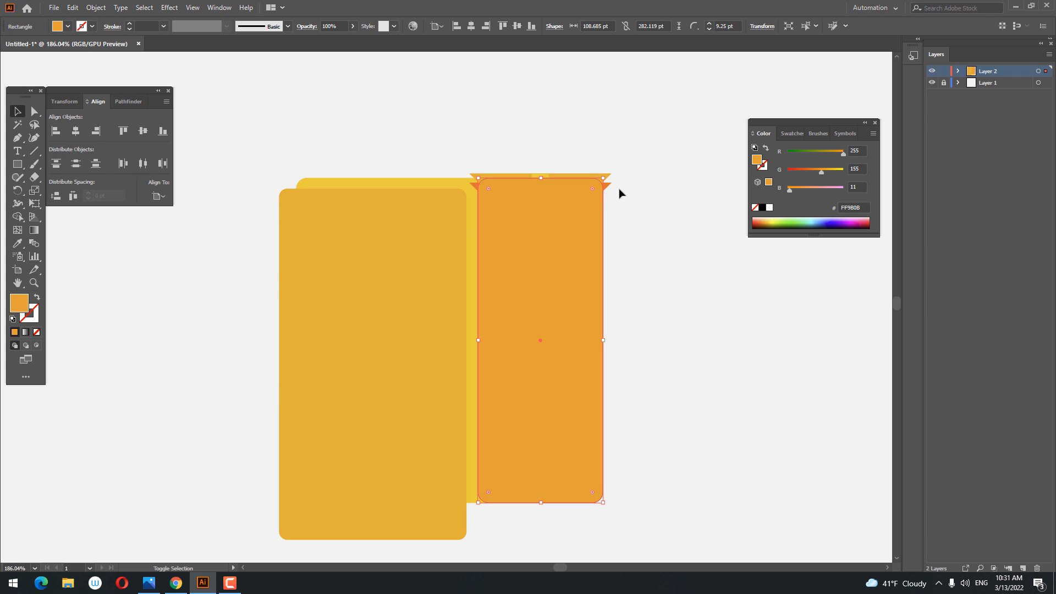
# - Clip both flap groups to the duplicated orange panel with a clipping mask
pyautogui.moveTo(609, 165); pyautogui.dragTo(607, 165)
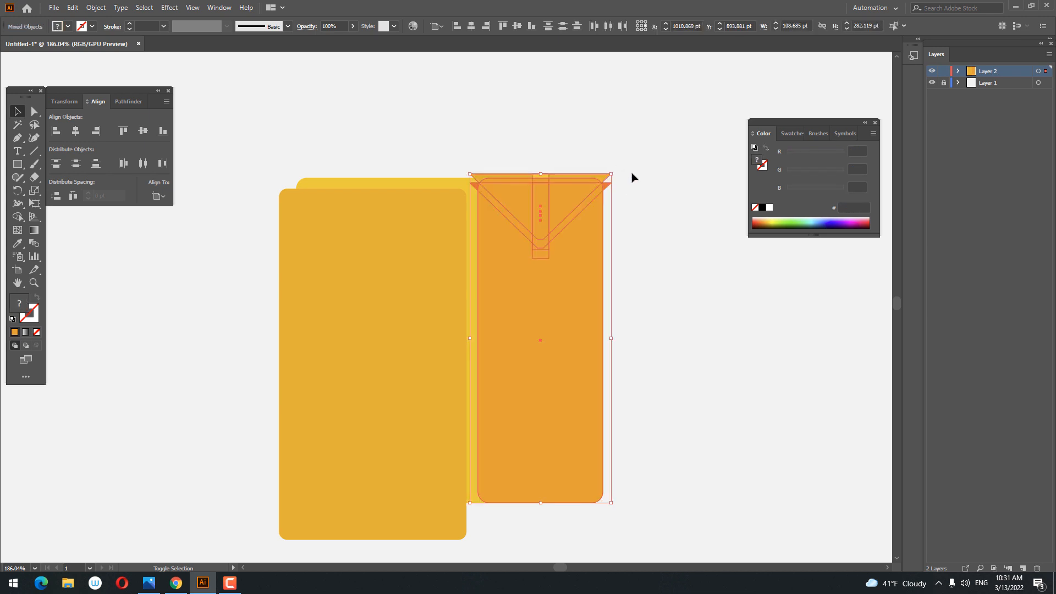
pyautogui.rightClick(541, 205)
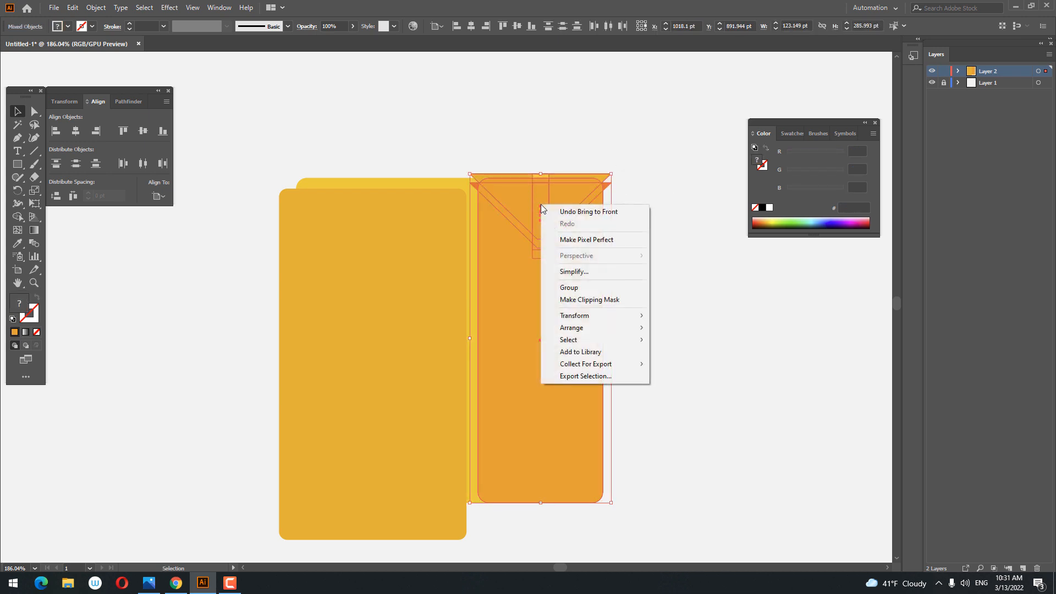
pyautogui.click(623, 300)
pyautogui.click(738, 349)
pyautogui.moveTo(738, 349); pyautogui.dragTo(777, 349)
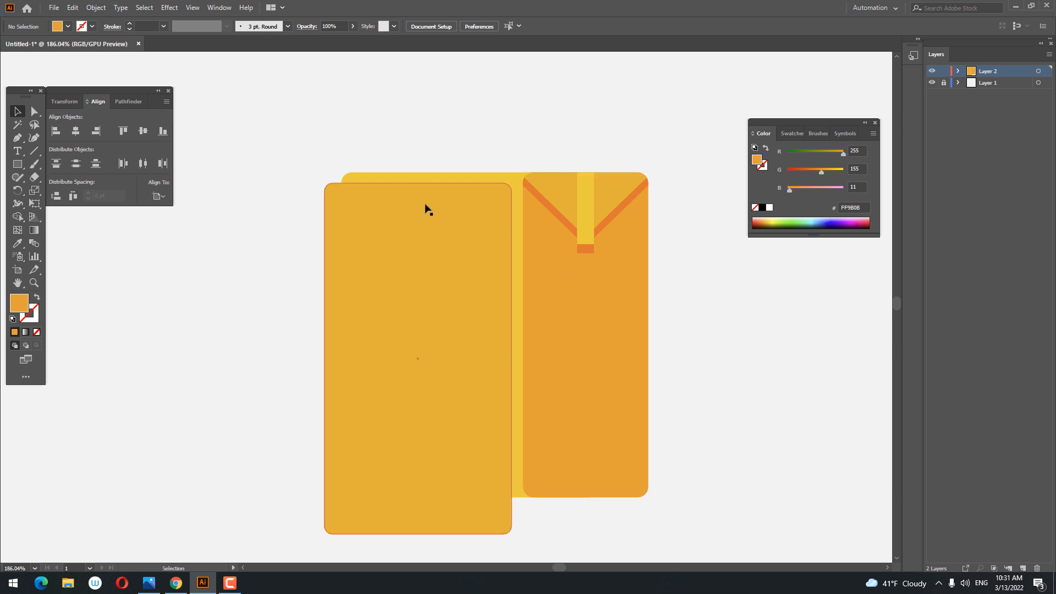
# - Copy the yellow back rectangle and paste the copy directly in front of it
pyautogui.moveTo(404, 157); pyautogui.dragTo(368, 222)
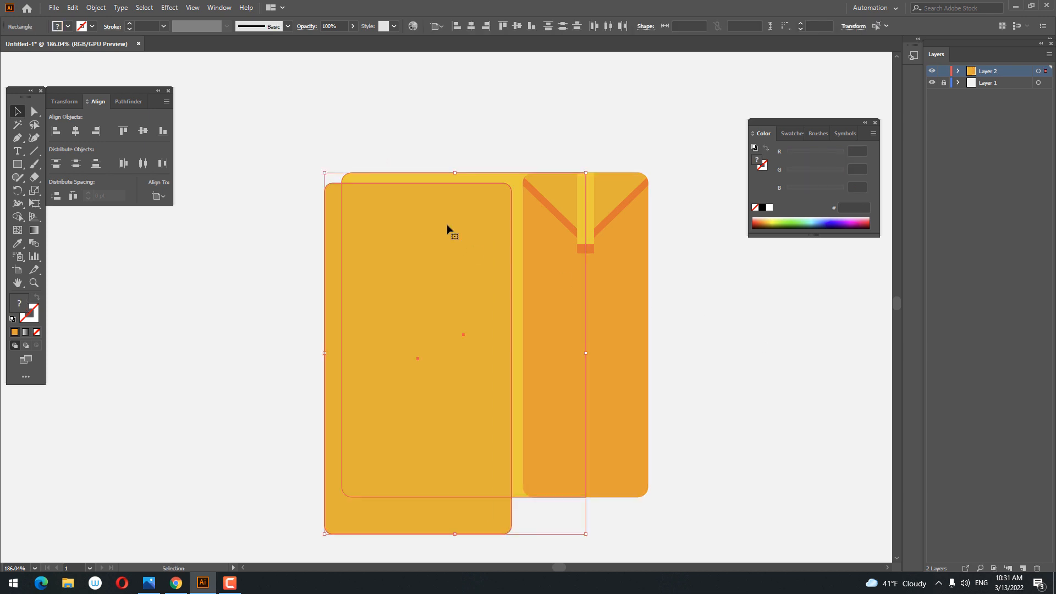
pyautogui.click(453, 139)
pyautogui.click(440, 179)
pyautogui.click(70, 8)
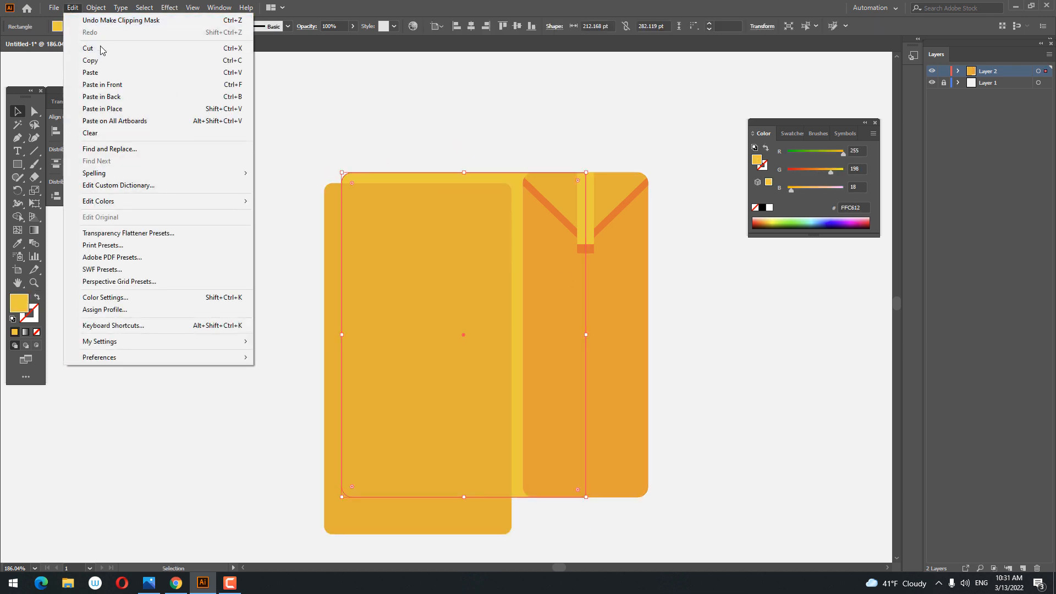
pyautogui.click(71, 8)
pyautogui.click(72, 8)
pyautogui.click(114, 84)
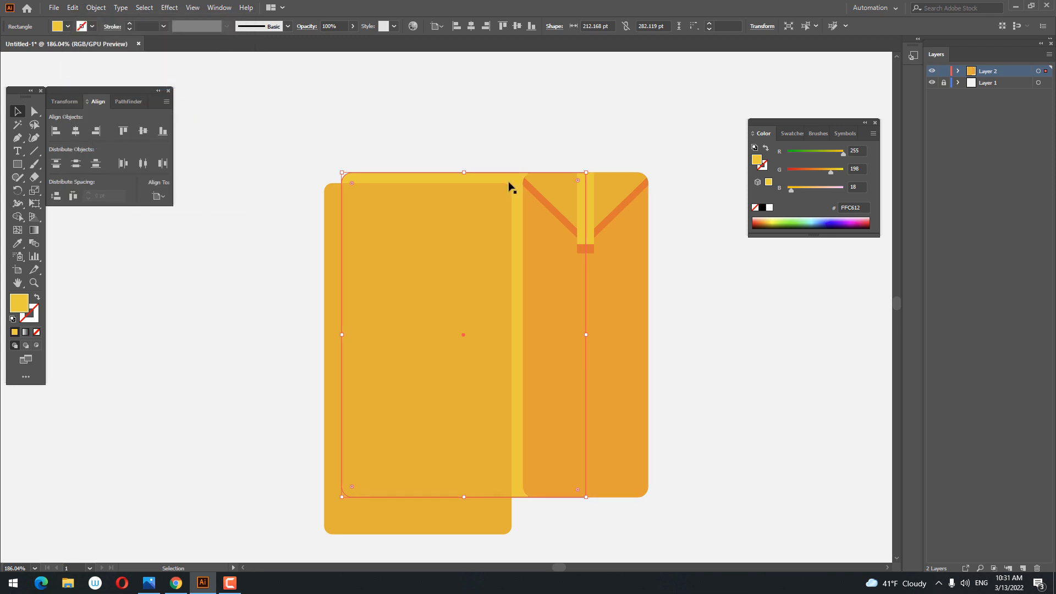
# - Bring the yellow rectangle copy forward and use it as a clipping mask for the overhanging amber front panel
pyautogui.rightClick(505, 179)
pyautogui.moveTo(550, 362)
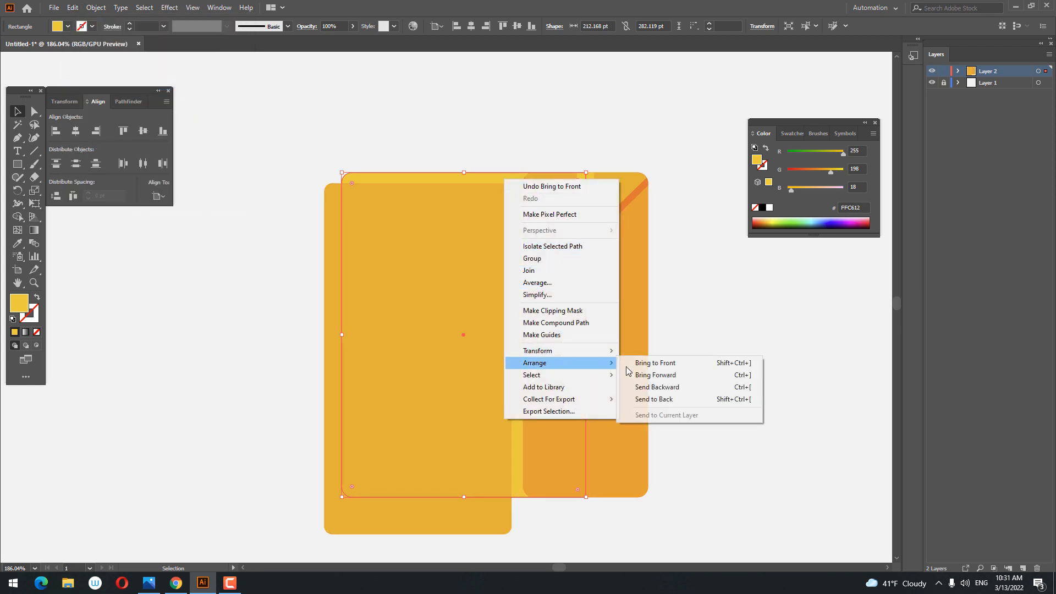
pyautogui.click(646, 374)
pyautogui.keyDown('shift'); pyautogui.click(331, 246); pyautogui.keyUp('shift')
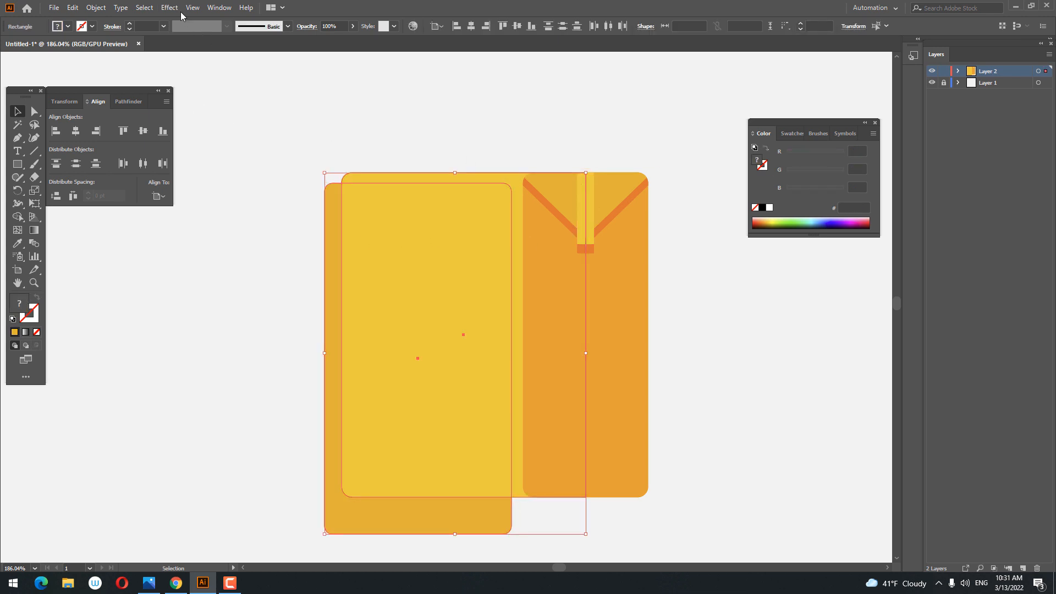
pyautogui.rightClick(407, 232)
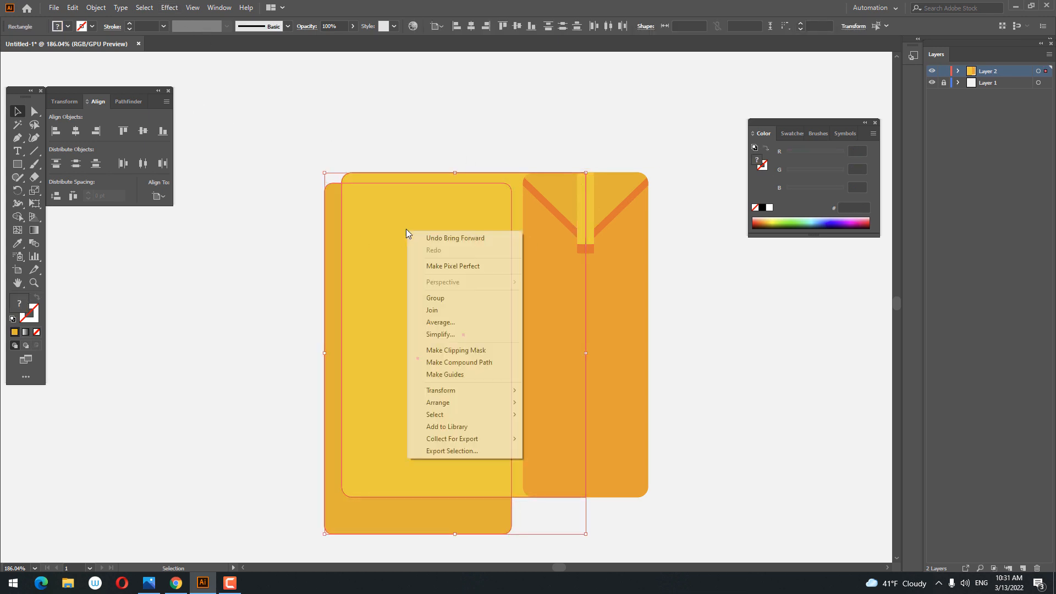
pyautogui.click(509, 364)
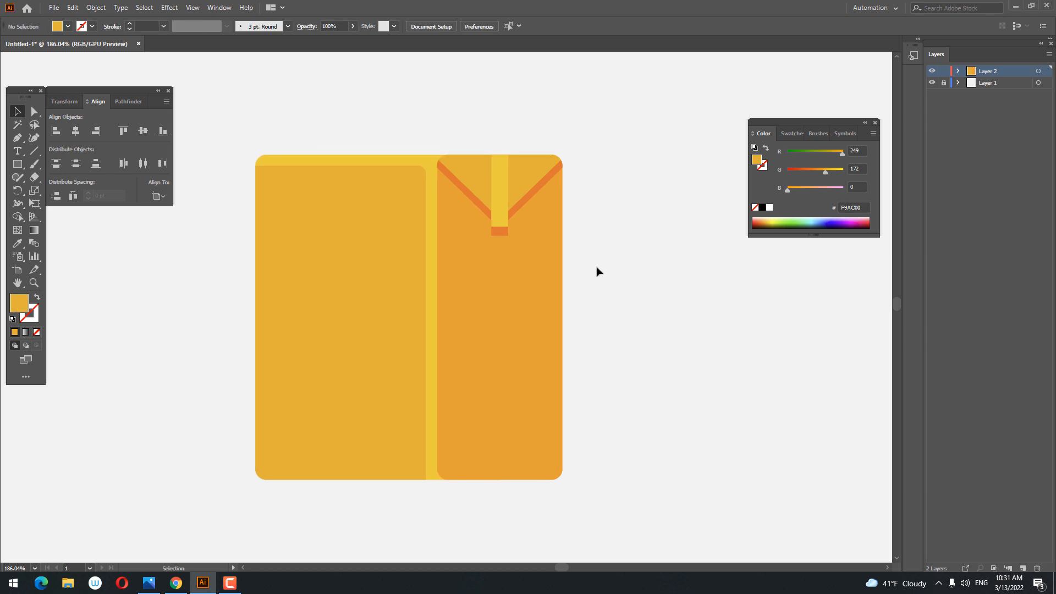
# - Draw a circle about 112 pt wide to the left of the panels and a smaller circle about 98 pt wide inside it
pyautogui.click(17, 164)
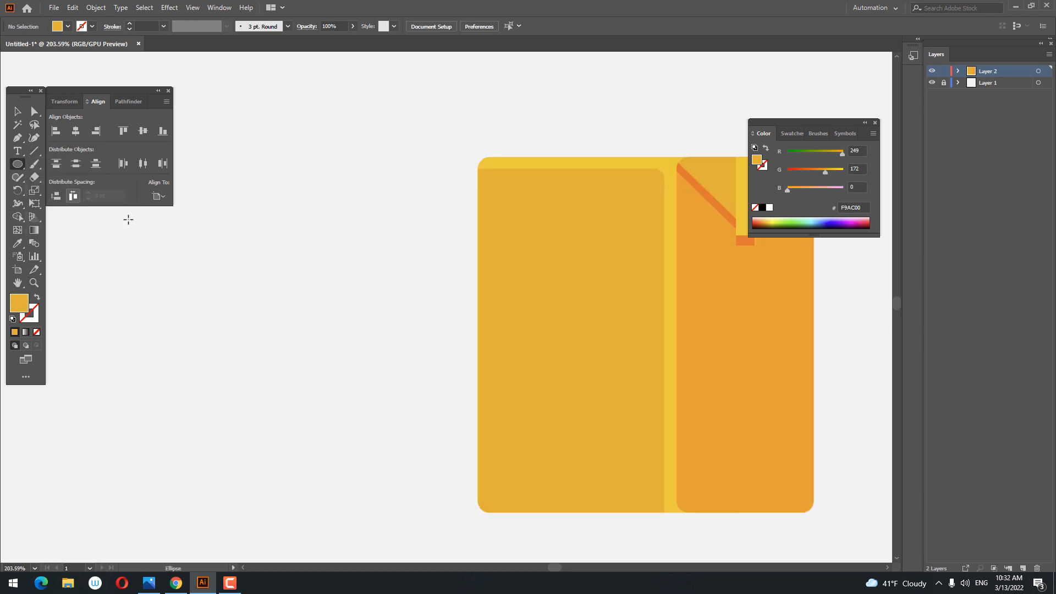
pyautogui.moveTo(230, 241); pyautogui.dragTo(372, 383)
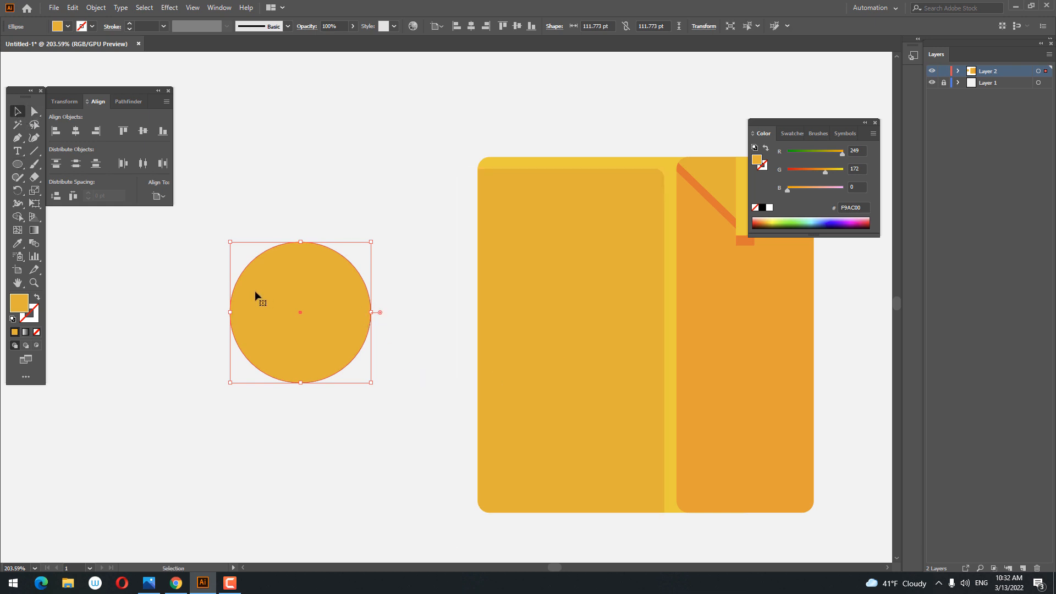
pyautogui.press('z')
pyautogui.moveTo(303, 291); pyautogui.dragTo(337, 338)
pyautogui.click(13, 162)
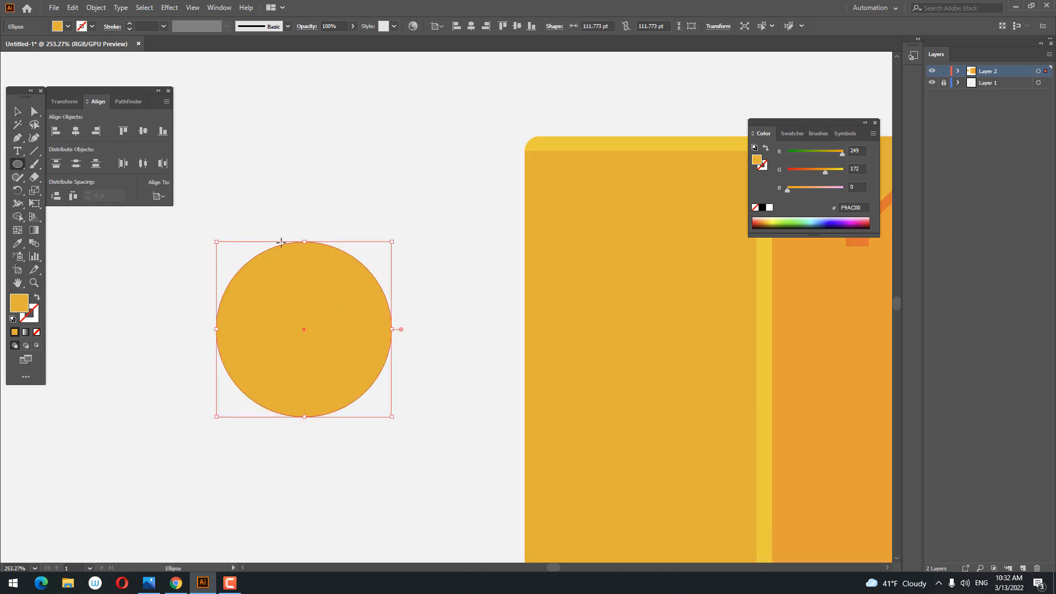
pyautogui.moveTo(228, 290); pyautogui.dragTo(381, 379)
pyautogui.press('z')
pyautogui.moveTo(384, 335); pyautogui.dragTo(2, 289)
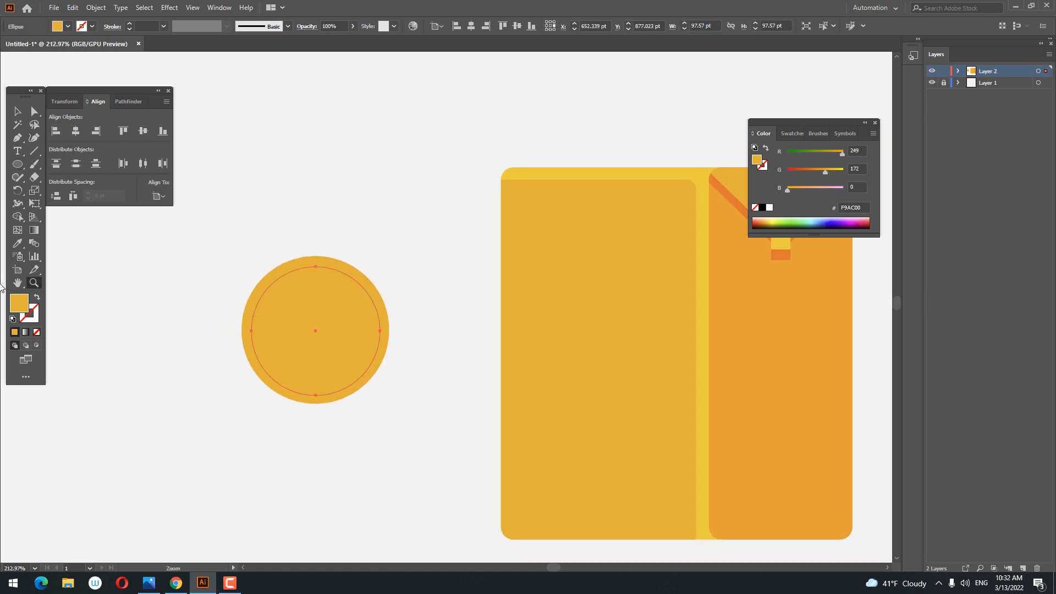
# - Fill the inner circle with the side panel's orange (FF9B0B) and shrink it from its centre to about 94 pt
pyautogui.click(17, 244)
pyautogui.click(747, 333)
pyautogui.scroll(1, 275, 242)
pyautogui.press('v')
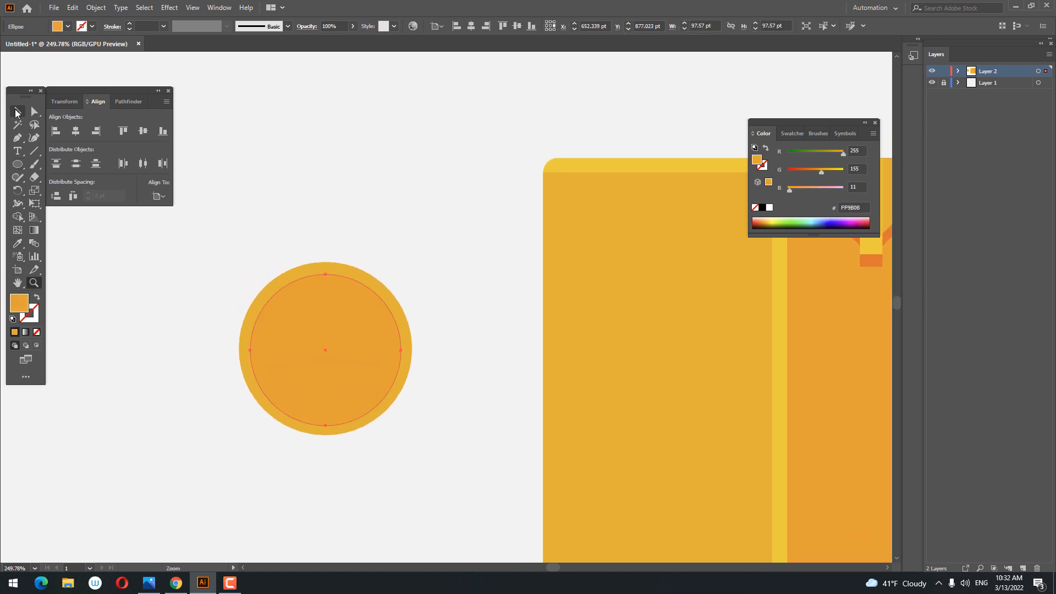
pyautogui.moveTo(401, 425); pyautogui.dragTo(398, 423)
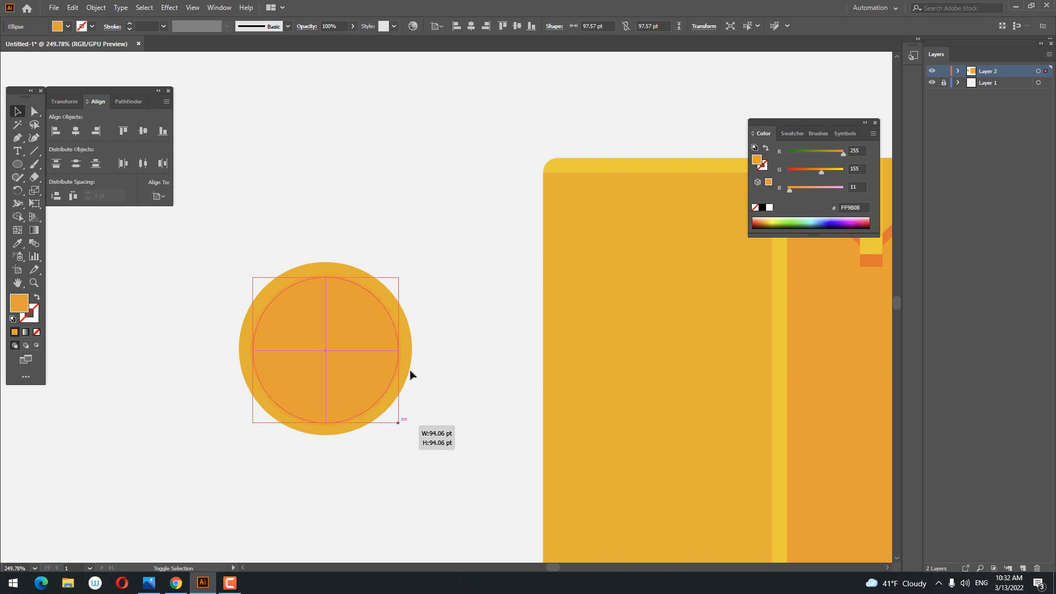
# - Recolour the outer circle with the yellow (FFC612) sampled from the back panel's edge
pyautogui.click(409, 346)
pyautogui.click(17, 244)
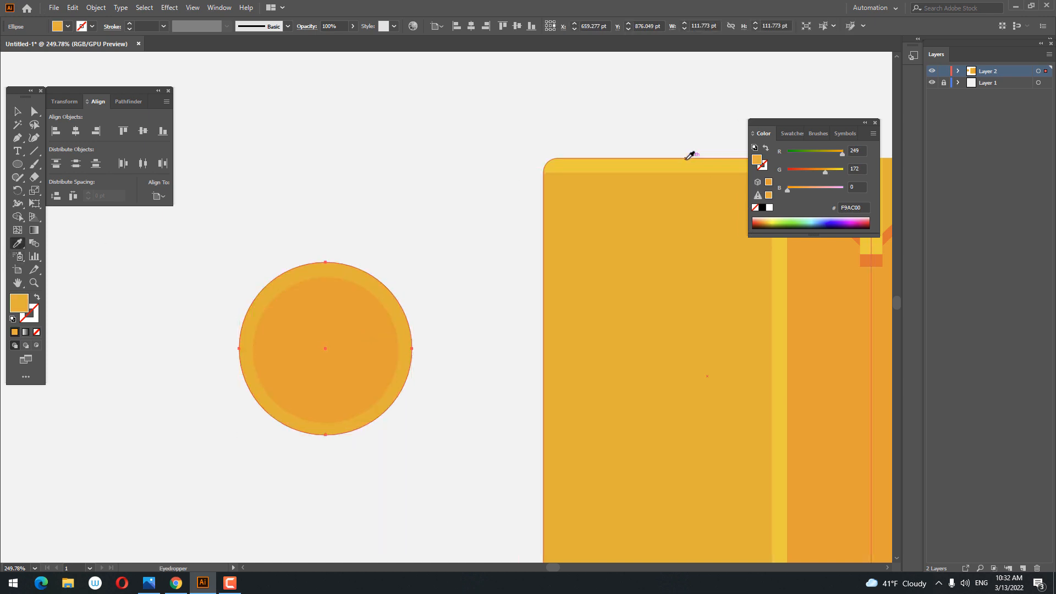
pyautogui.click(433, 155)
pyautogui.click(660, 159)
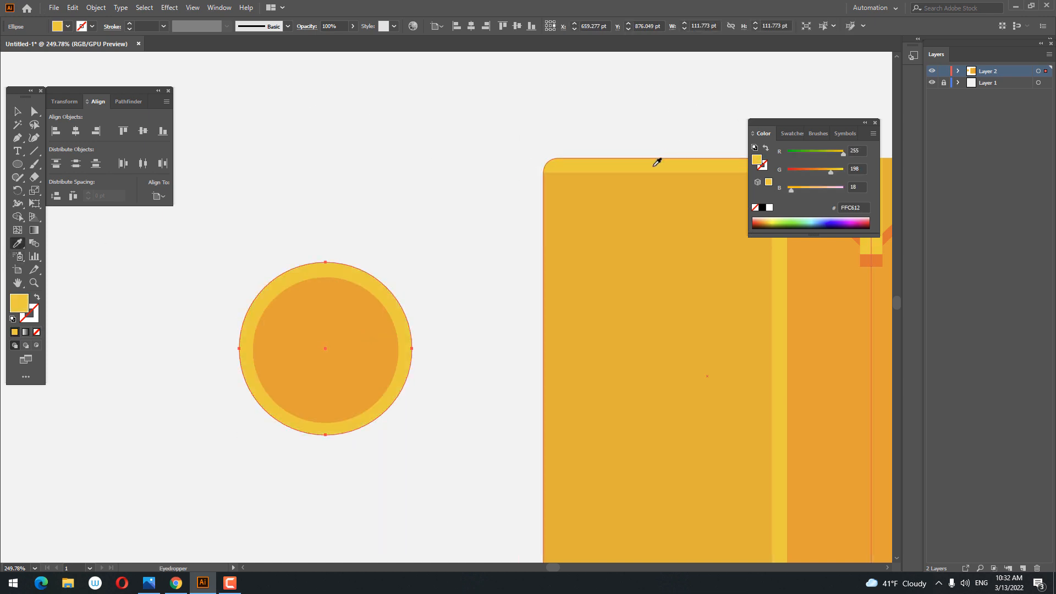
# - Duplicate the inner orange circle in front, offset the duplicate to the upper left and scale it to about 86 pt
pyautogui.click(17, 113)
pyautogui.click(306, 332)
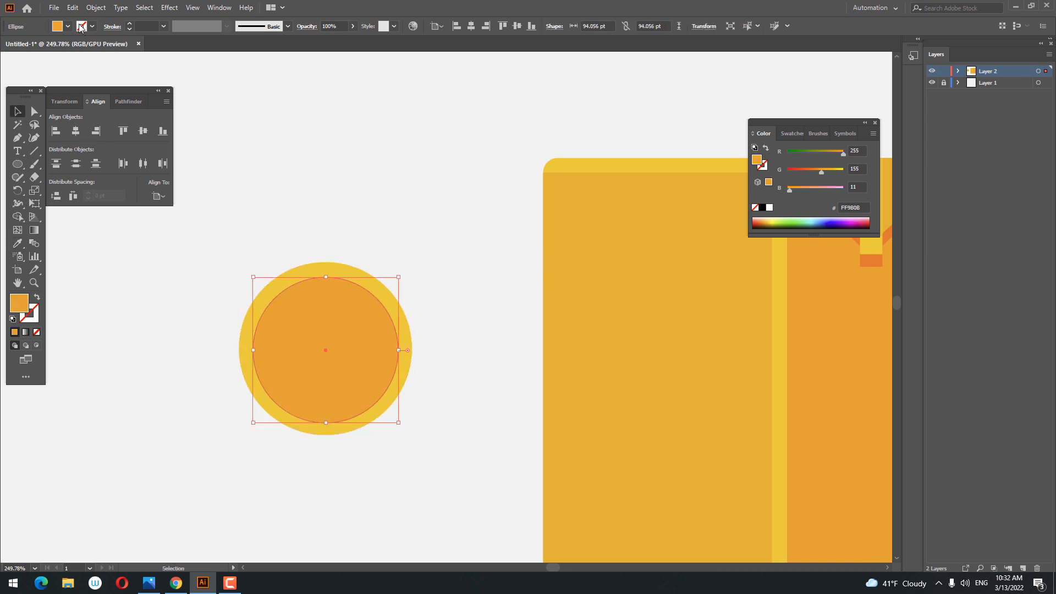
pyautogui.click(72, 7)
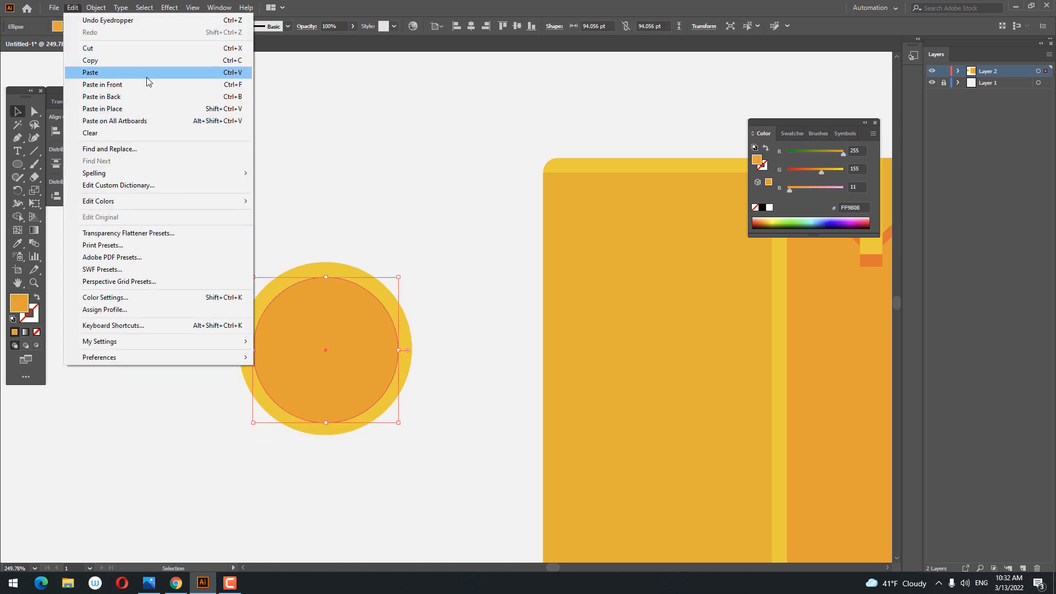
pyautogui.click(91, 72)
pyautogui.moveTo(372, 319); pyautogui.dragTo(278, 327)
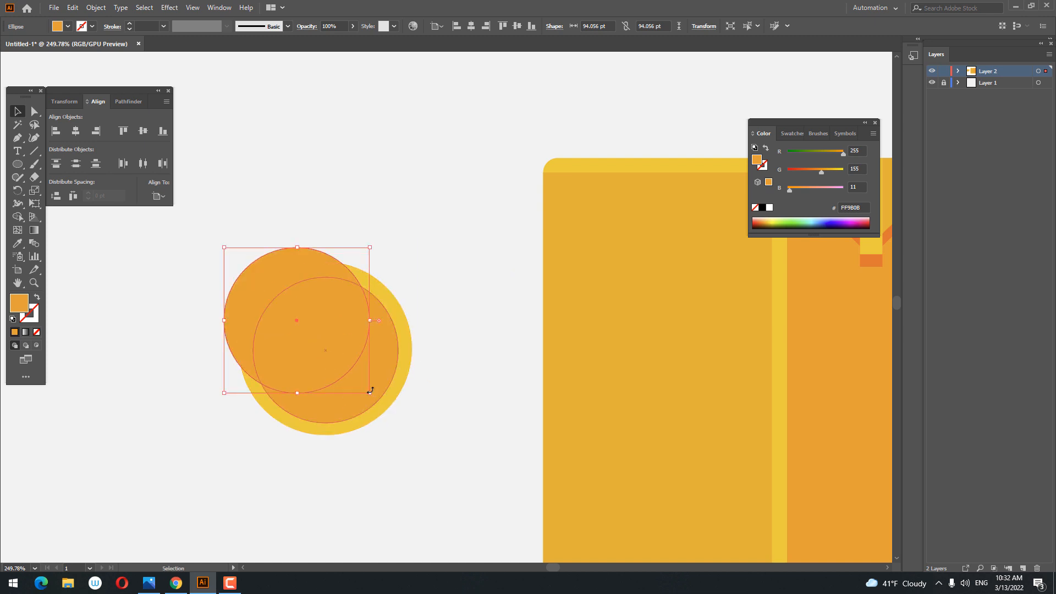
pyautogui.moveTo(372, 394); pyautogui.dragTo(365, 388)
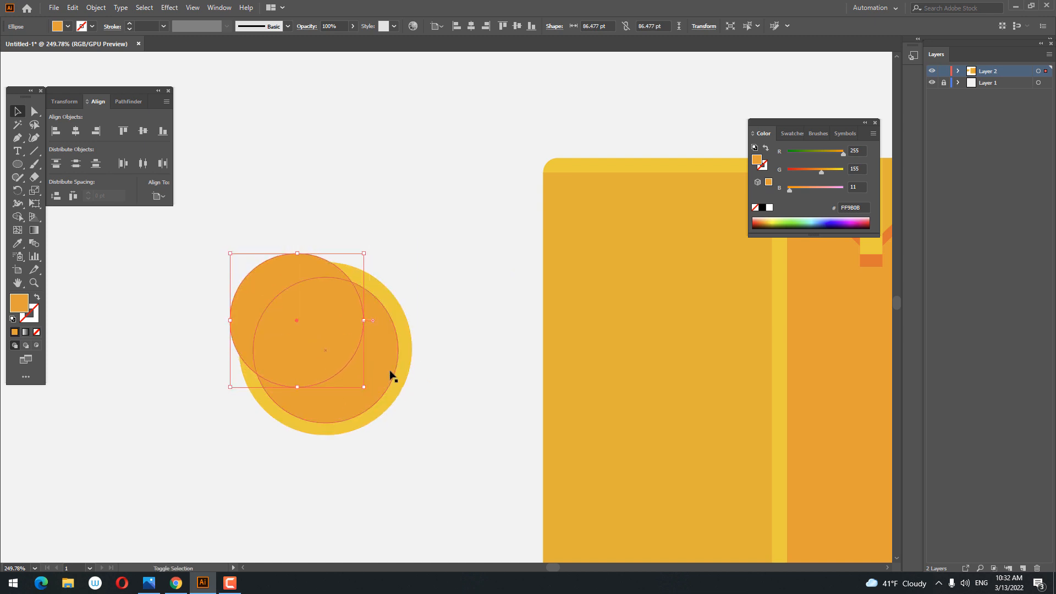
# - Subtract the offset duplicate from the orange circle with Minus Front to leave a crescent shadow
pyautogui.keyDown('shift'); pyautogui.click(392, 372); pyautogui.keyUp('shift')
pyautogui.click(128, 105)
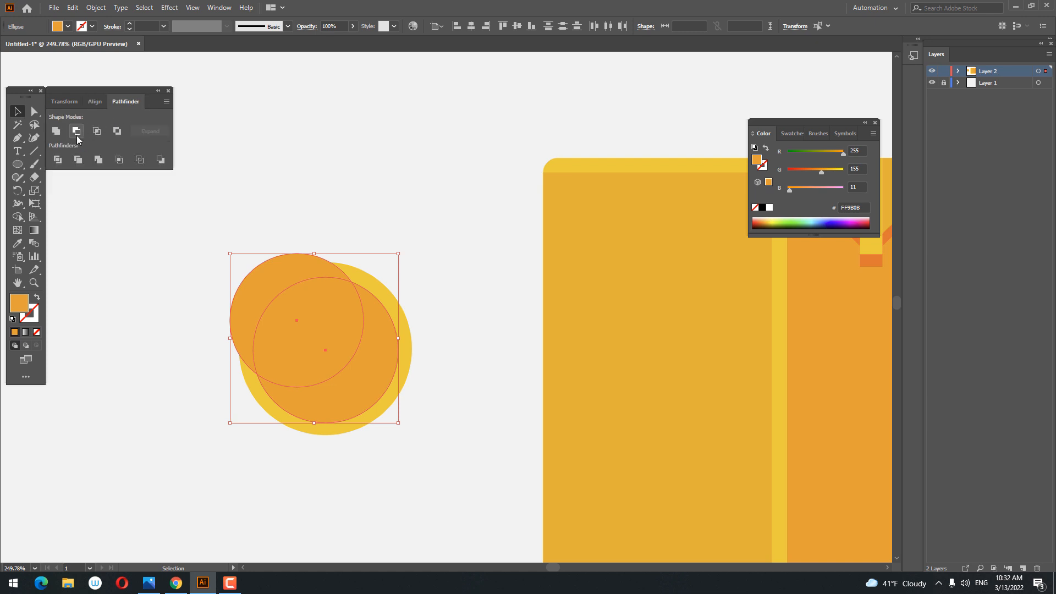
pyautogui.click(79, 129)
pyautogui.click(484, 368)
# - Draw a circle about 41 pt wide in the yellow ball's upper left and fill it with the background's light grey (F2F2F2)
pyautogui.moveTo(222, 315); pyautogui.dragTo(250, 276)
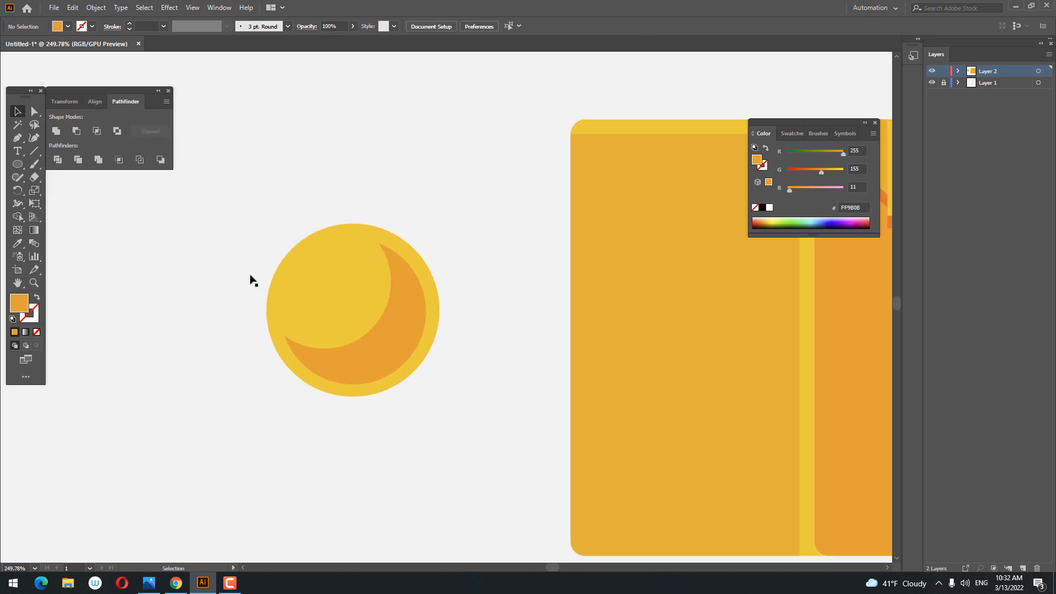
pyautogui.scroll(2, 249, 275)
pyautogui.moveTo(369, 299); pyautogui.dragTo(384, 310)
pyautogui.click(17, 244)
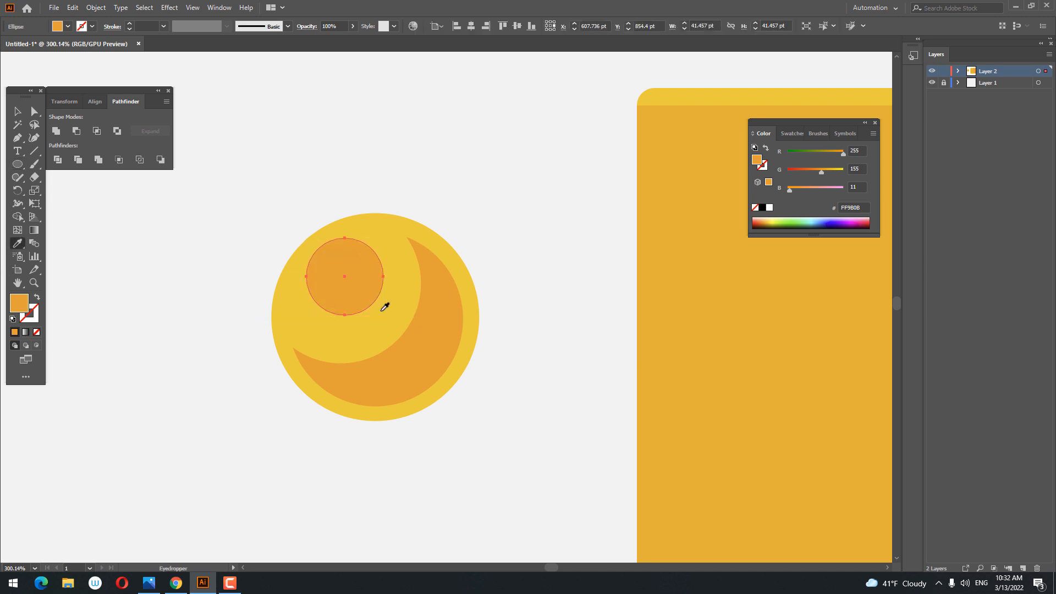
pyautogui.click(385, 303)
pyautogui.click(192, 317)
# - Draw a circle about 49 pt wide above the yellow ball and fill it with green 429B83
pyautogui.scroll(2, 498, 262)
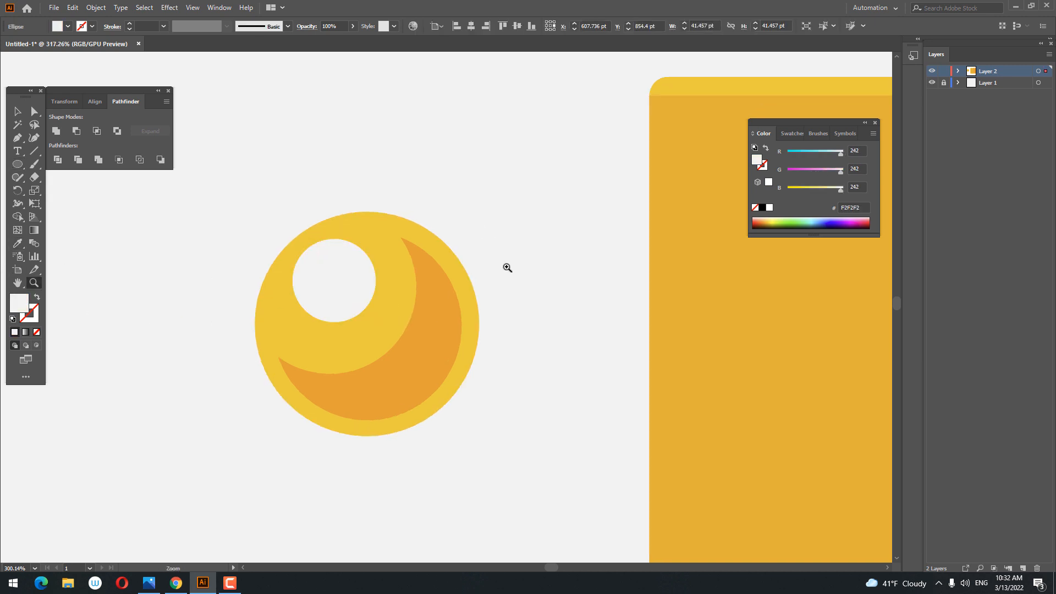
pyautogui.moveTo(18, 164); pyautogui.dragTo(61, 189)
pyautogui.moveTo(295, 65); pyautogui.dragTo(402, 173)
pyautogui.doubleClick(11, 311)
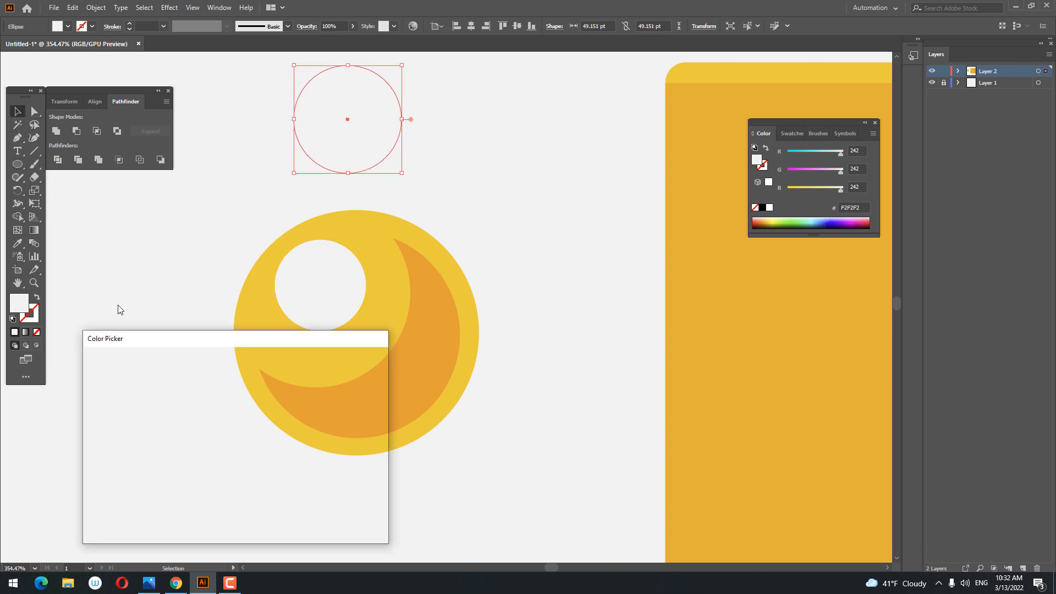
pyautogui.click(246, 447)
pyautogui.click(171, 424)
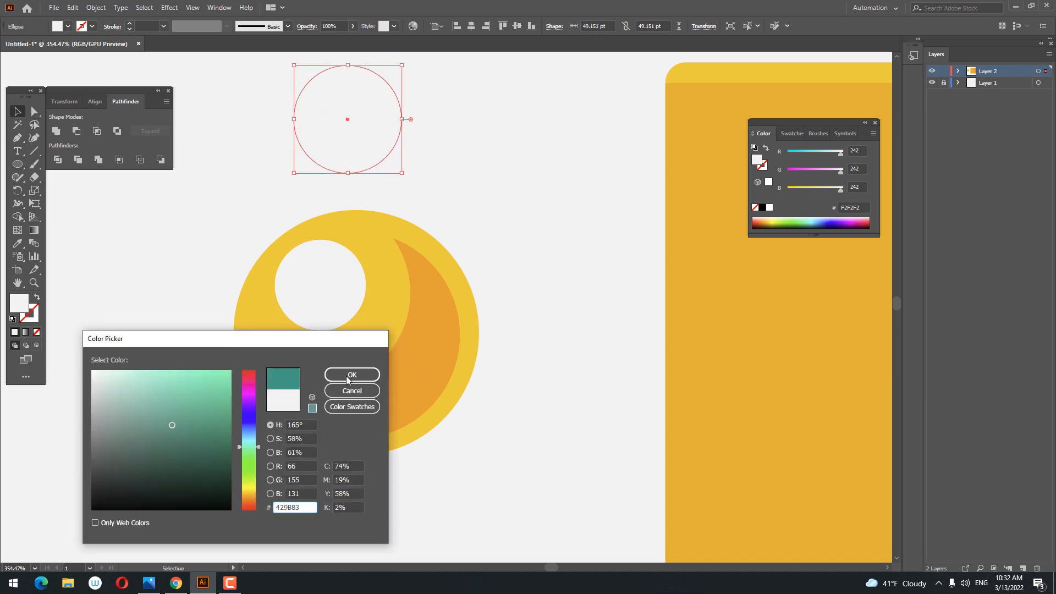
pyautogui.click(349, 375)
# - Copy the green circle, paste it in front and shift the copy horizontally to the right so the two circles overlap
pyautogui.scroll(2, 476, 252)
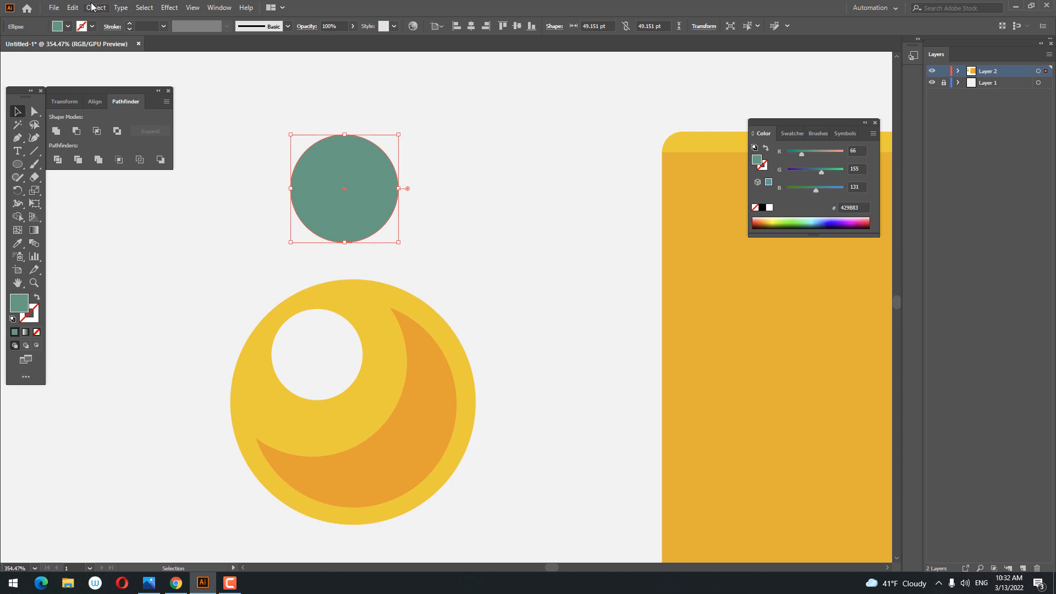
pyautogui.click(72, 8)
pyautogui.click(91, 60)
pyautogui.click(73, 8)
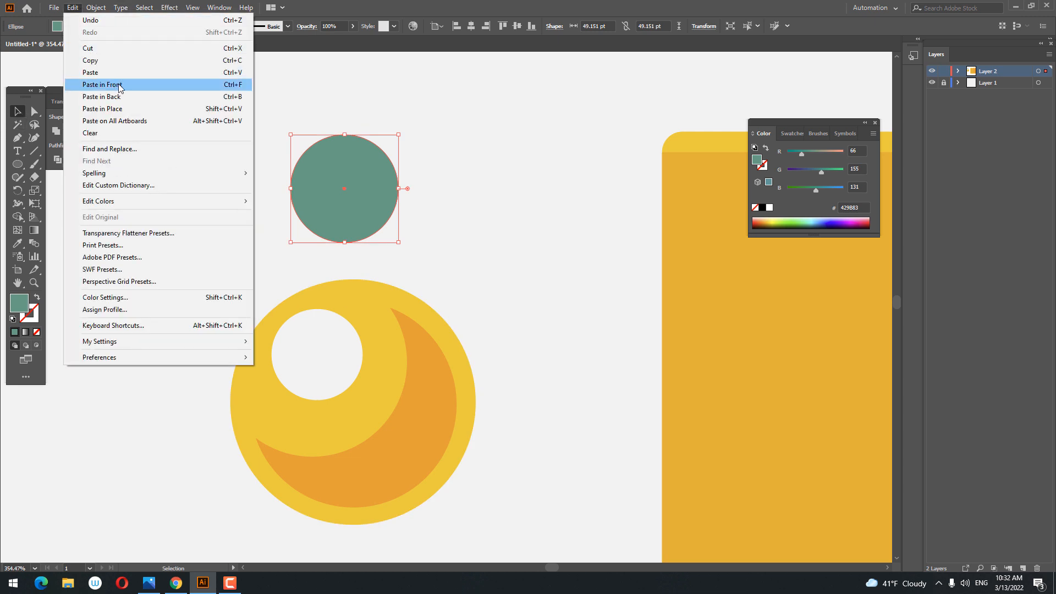
pyautogui.click(102, 84)
pyautogui.moveTo(376, 179); pyautogui.dragTo(439, 193)
# - Intersect the two green circles into a leaf shape and stretch the leaf to about 49 pt tall
pyautogui.moveTo(312, 192); pyautogui.dragTo(224, 219)
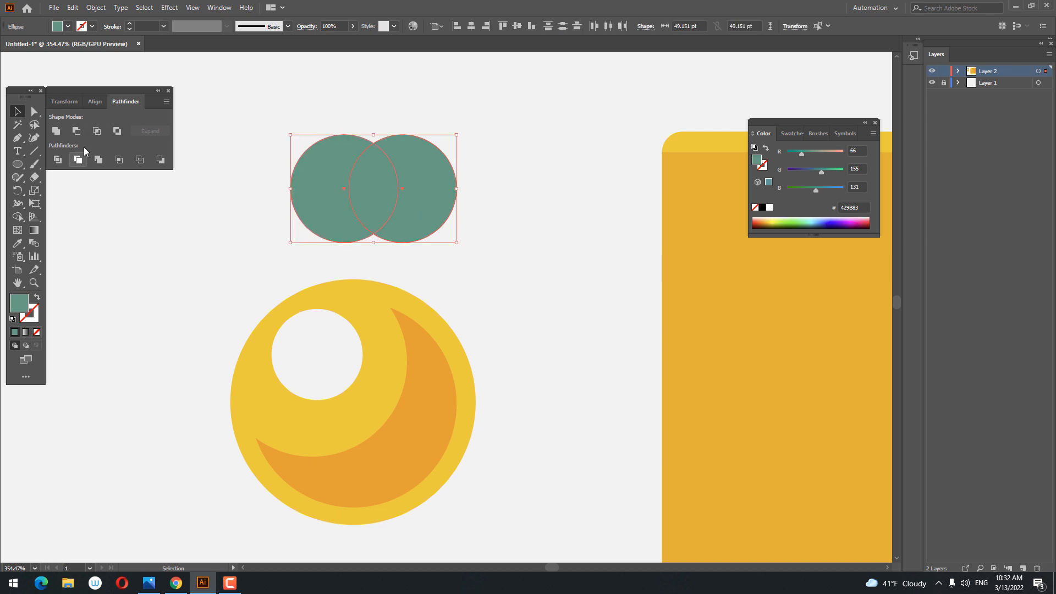
pyautogui.click(97, 131)
pyautogui.click(477, 253)
pyautogui.click(355, 173)
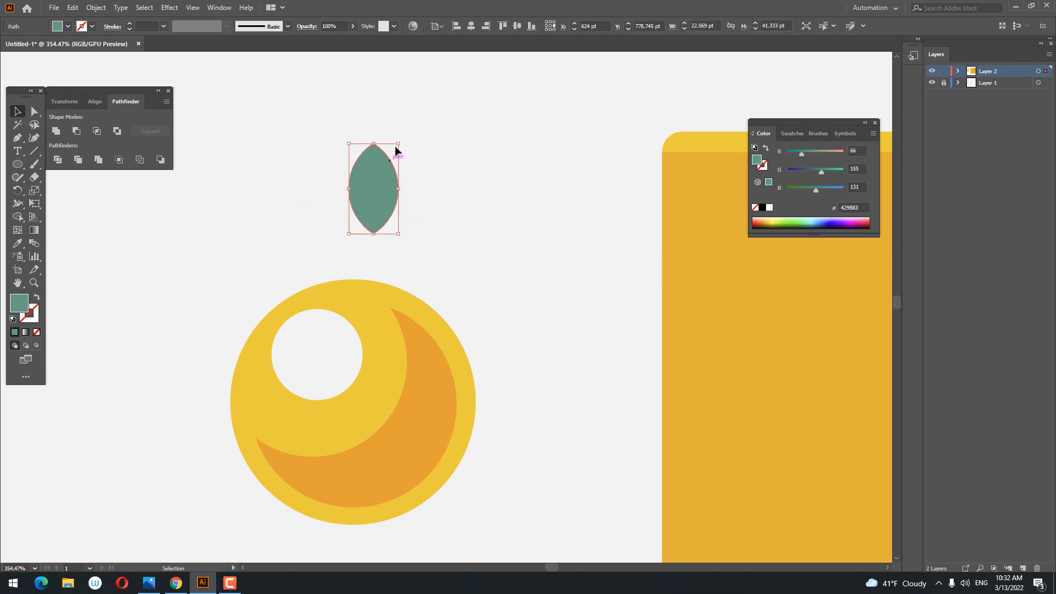
pyautogui.moveTo(376, 138); pyautogui.dragTo(422, 145)
pyautogui.moveTo(378, 183); pyautogui.dragTo(398, 235)
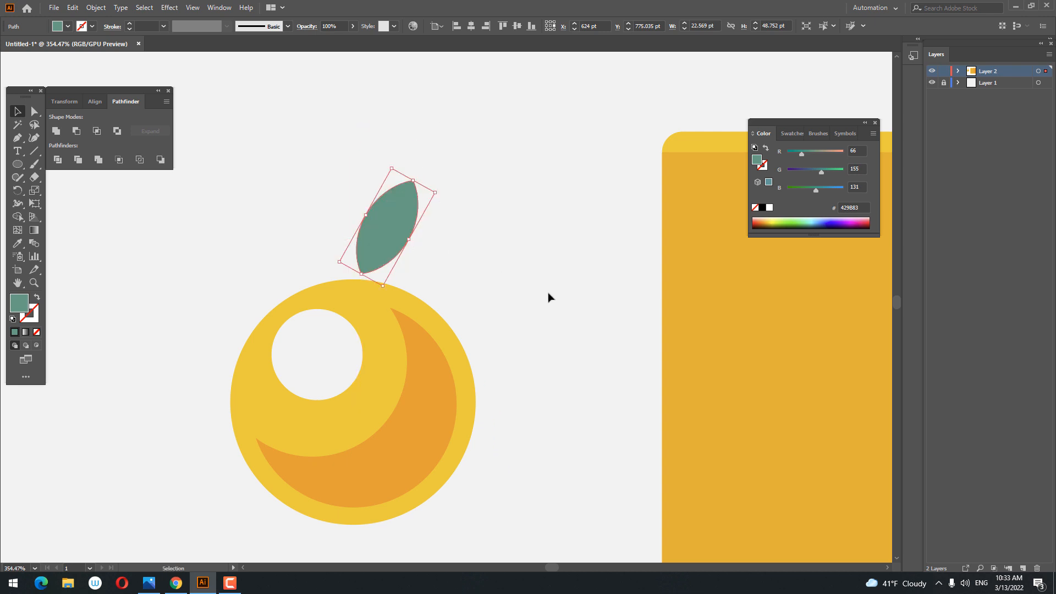
pyautogui.click(549, 298)
pyautogui.moveTo(515, 304); pyautogui.dragTo(518, 255)
pyautogui.click(380, 191)
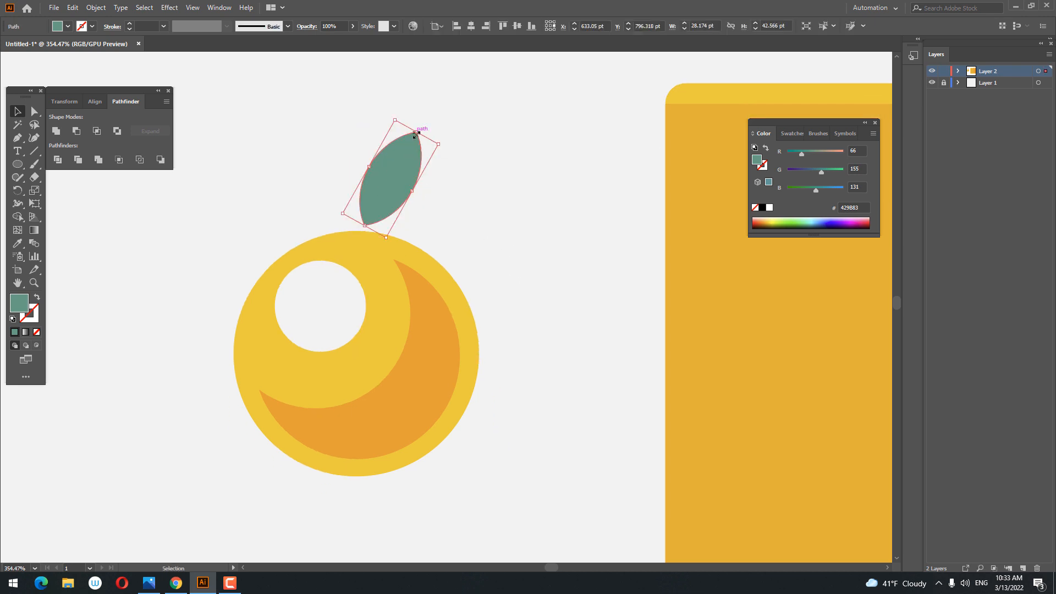
pyautogui.moveTo(416, 135); pyautogui.dragTo(434, 144)
pyautogui.hotkey('ctrl', 'z')
pyautogui.hotkey('ctrl', 'z')
pyautogui.hotkey('ctrl', 'z')
# - Draw a rectangle about 40 by 70 pt over the leaf's right half and fill it with darker green 31826B
pyautogui.moveTo(489, 198); pyautogui.dragTo(499, 253)
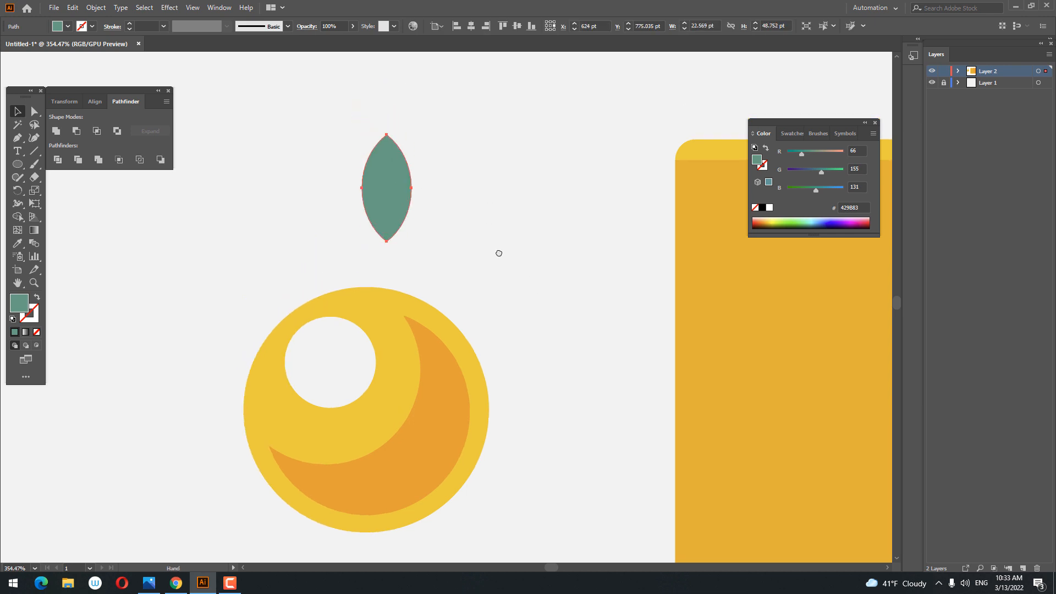
pyautogui.moveTo(17, 164); pyautogui.dragTo(66, 165)
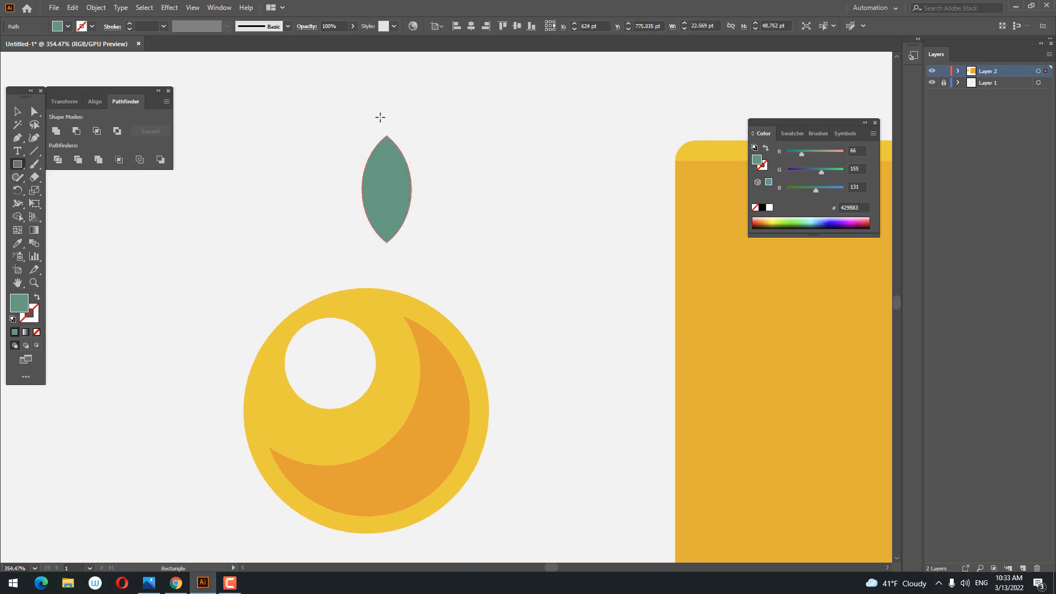
pyautogui.moveTo(387, 117); pyautogui.dragTo(475, 270)
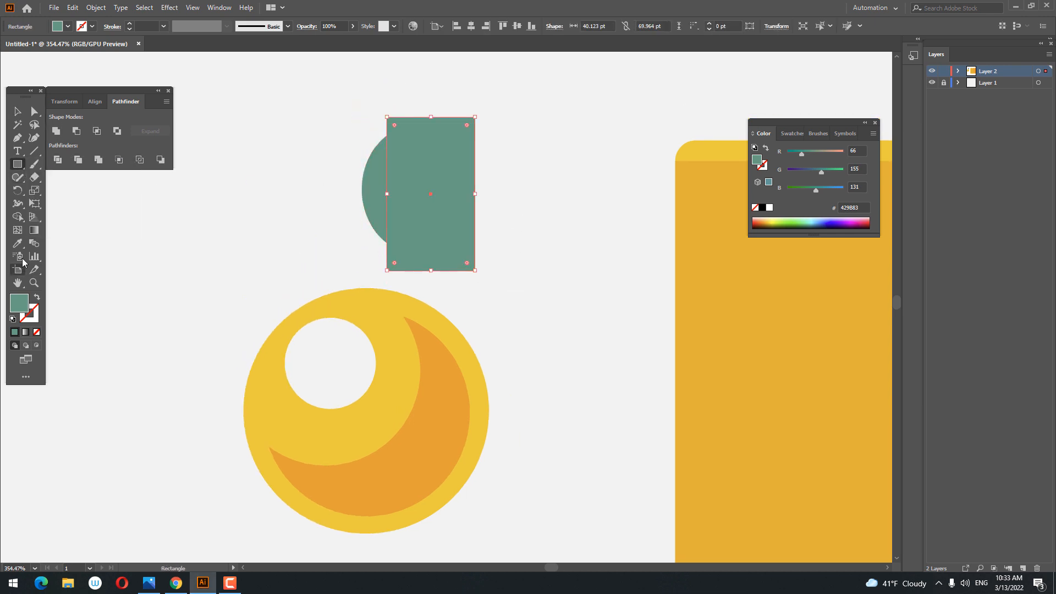
pyautogui.doubleClick(22, 306)
pyautogui.click(178, 437)
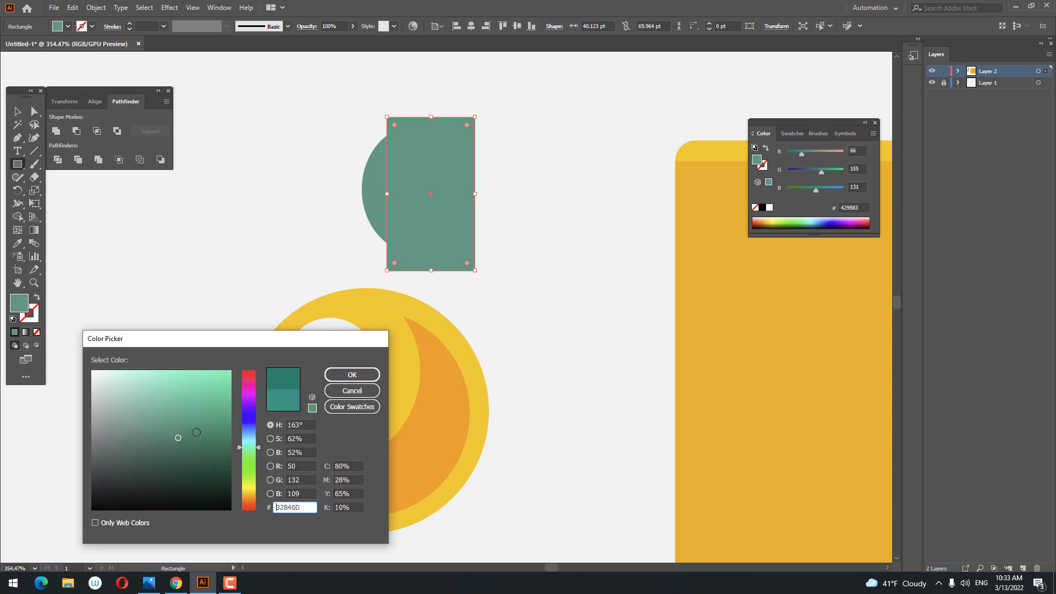
pyautogui.click(352, 378)
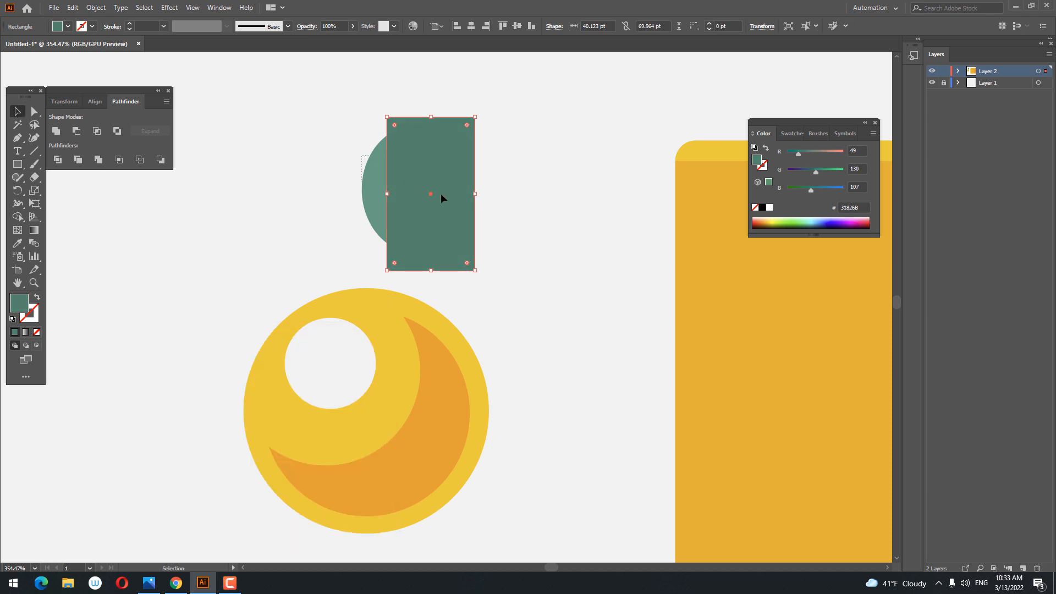
# - Split the leaf and the dark green rectangle along their overlapping edges with the Divide pathfinder
pyautogui.moveTo(440, 194); pyautogui.dragTo(481, 215)
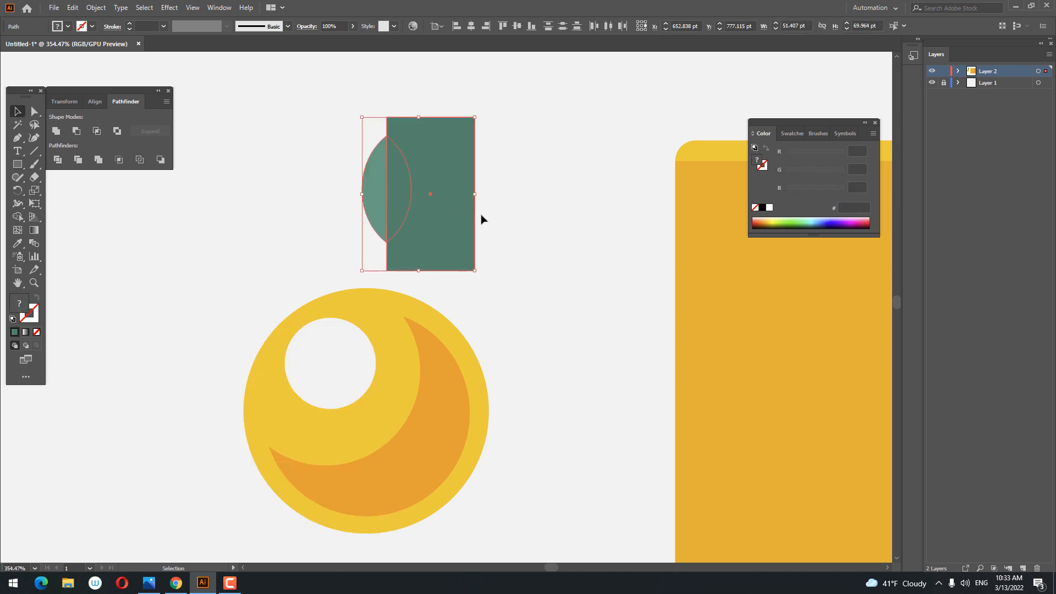
pyautogui.click(58, 159)
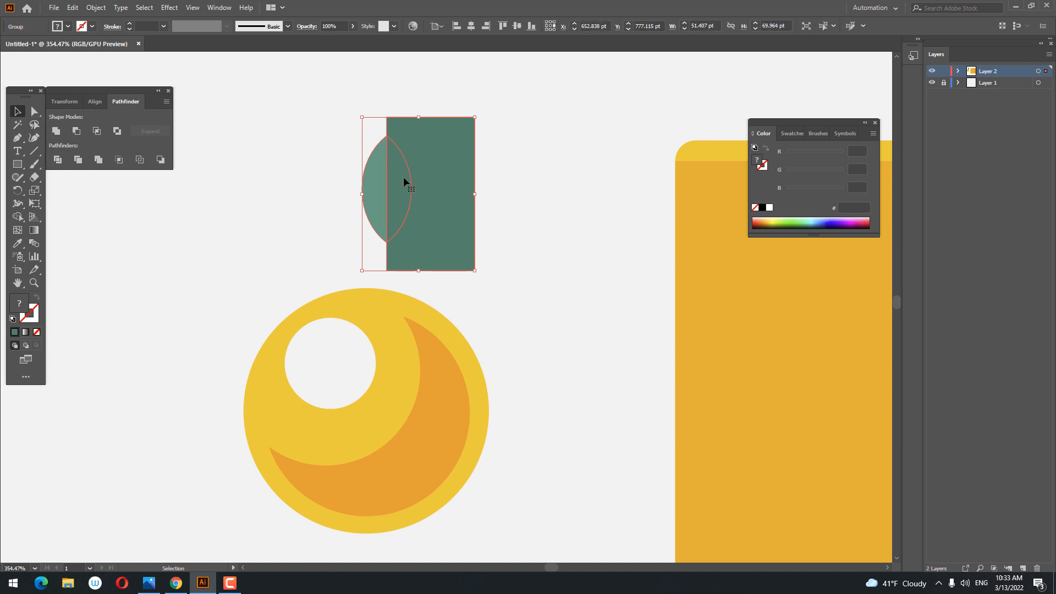
# - Ungroup the divided green shapes and delete the dark green piece lying outside the leaf
pyautogui.rightClick(404, 182)
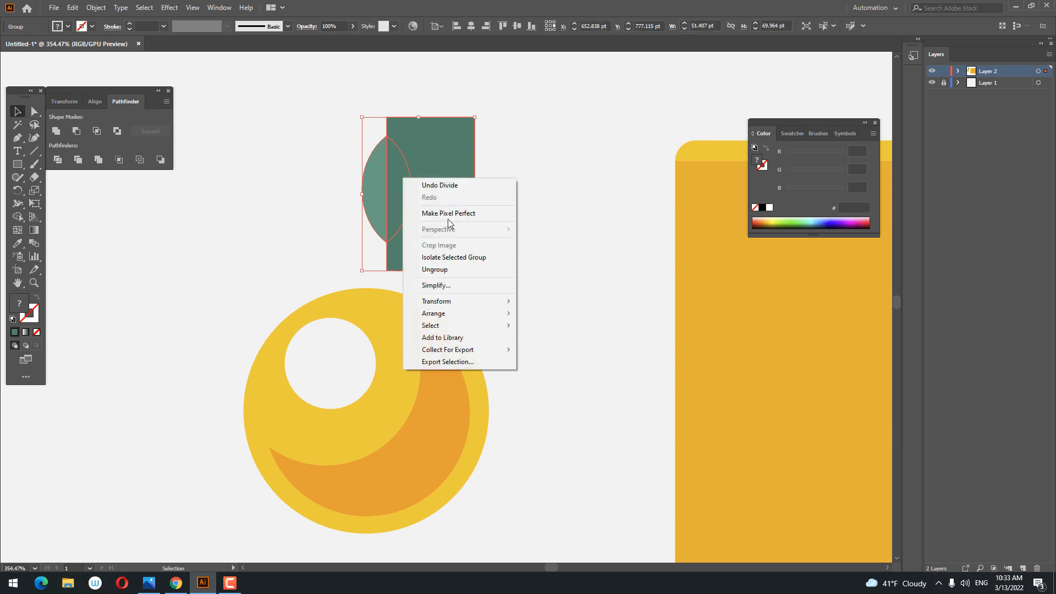
pyautogui.click(465, 269)
pyautogui.click(472, 190)
pyautogui.press('Delete')
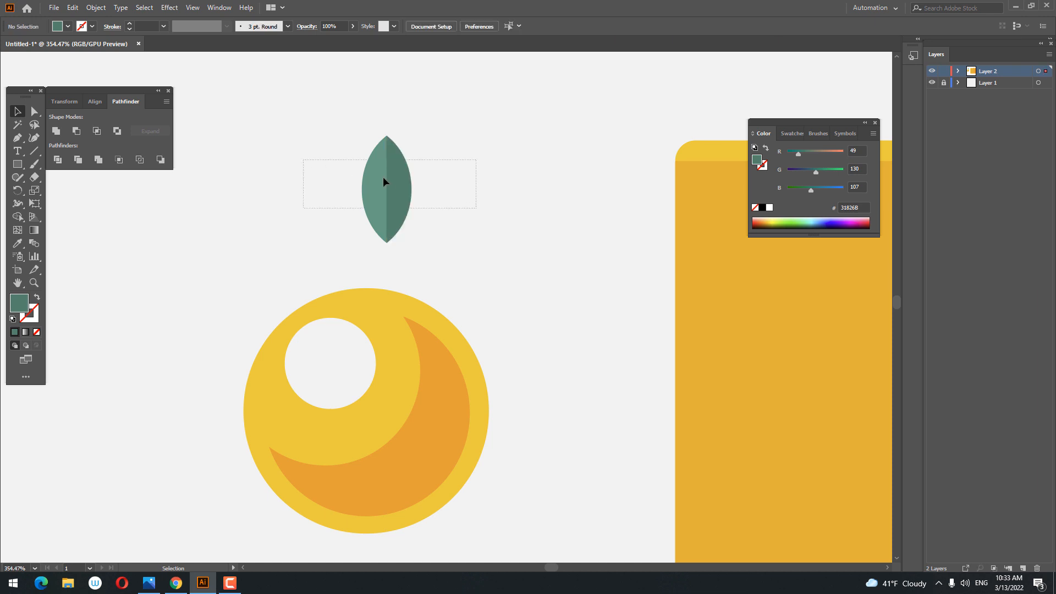
# - Group the two leaf halves, then tilt the leaf to the right and place it just above the ball
pyautogui.hotkey('ctrl', 'a')
pyautogui.rightClick(410, 146)
pyautogui.click(463, 215)
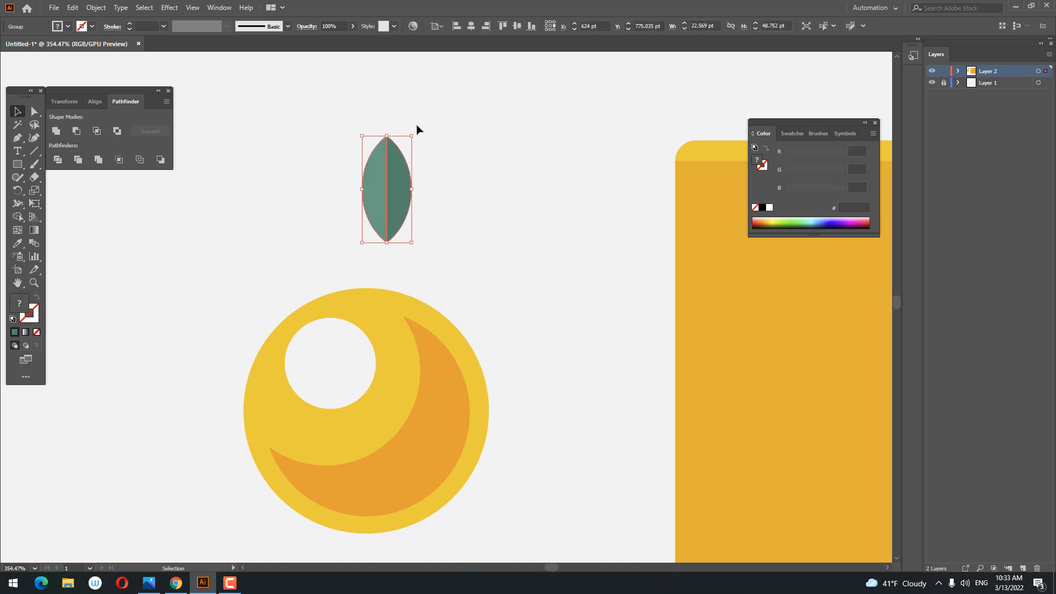
pyautogui.moveTo(412, 134); pyautogui.dragTo(393, 233)
pyautogui.click(597, 276)
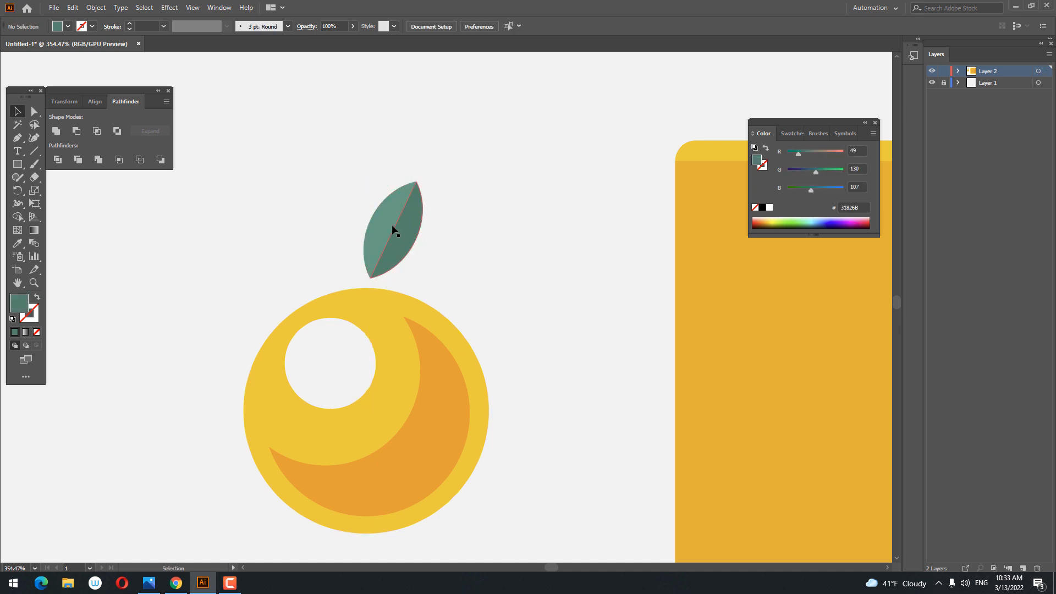
# - Copy the tilted leaf, paste it in front and shift the copy to the left
pyautogui.click(77, 7)
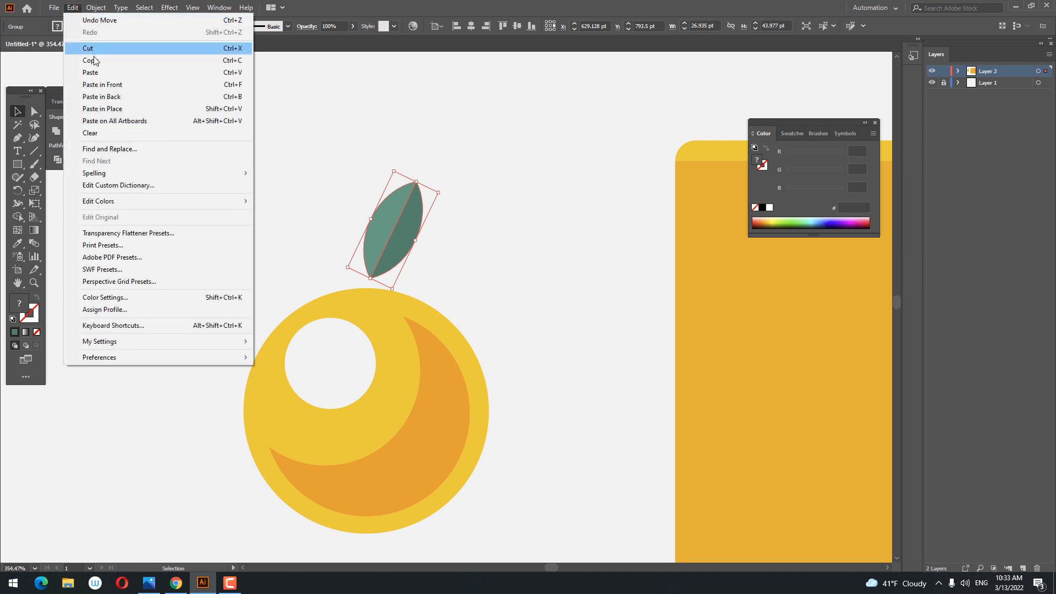
pyautogui.click(88, 64)
pyautogui.click(73, 8)
pyautogui.click(105, 84)
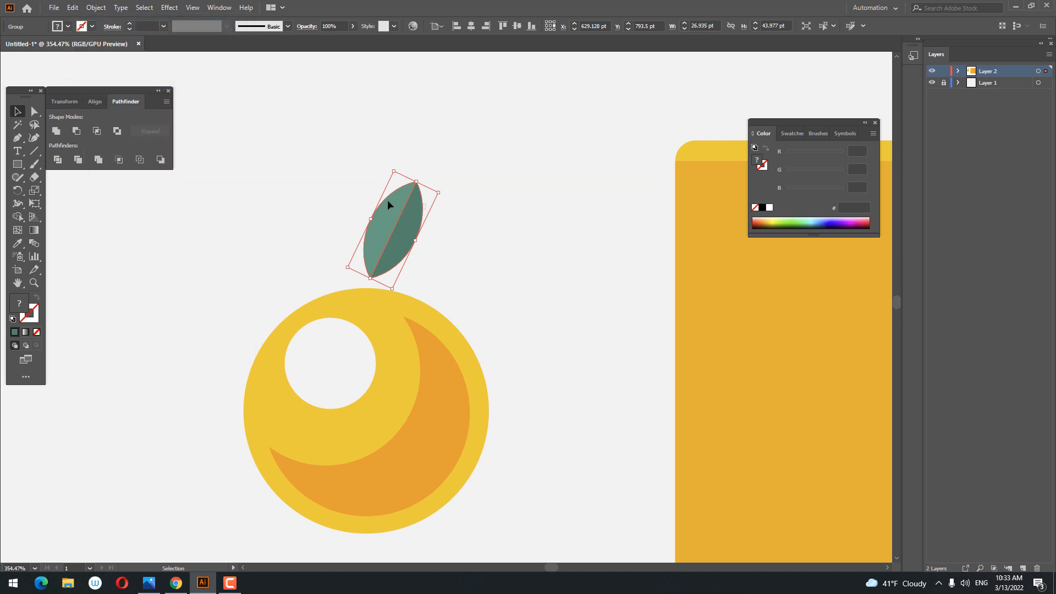
pyautogui.moveTo(380, 213); pyautogui.dragTo(337, 214)
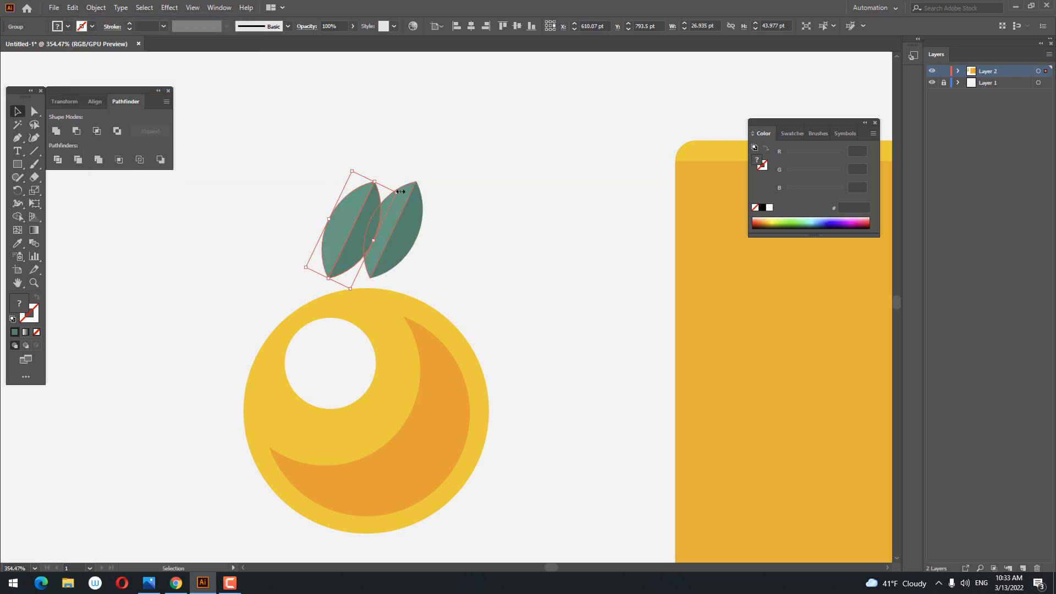
# - Tilt the copied leaf to the left, shrink it and place it beside the larger leaf above the ball
pyautogui.moveTo(402, 189); pyautogui.dragTo(349, 185)
pyautogui.click(357, 191)
pyautogui.moveTo(330, 255); pyautogui.dragTo(367, 270)
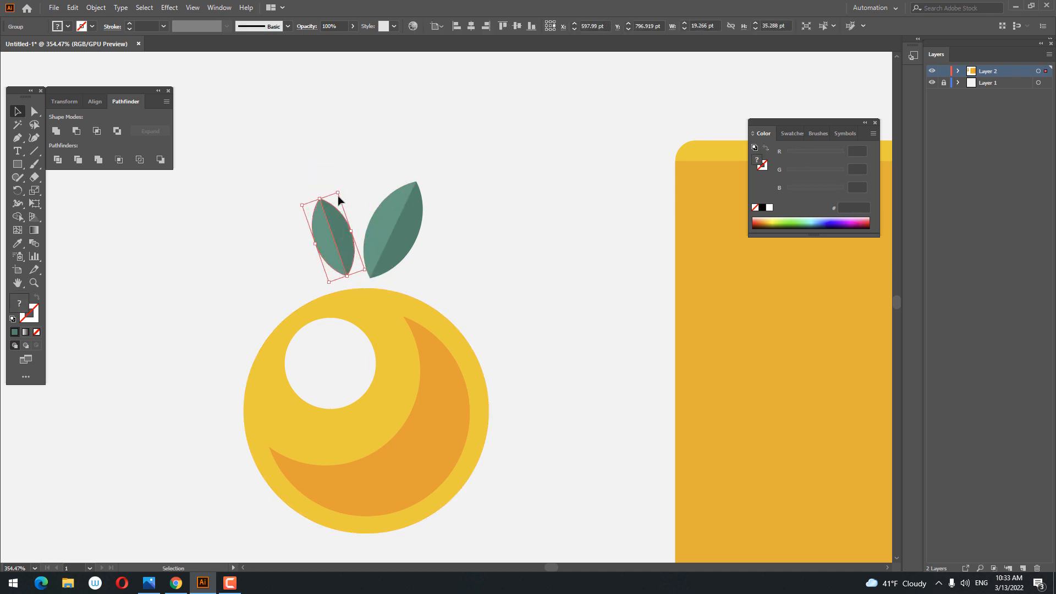
pyautogui.moveTo(337, 195); pyautogui.dragTo(335, 213)
pyautogui.click(579, 345)
pyautogui.moveTo(347, 264)
pyautogui.mouseDown()
pyautogui.moveTo(361, 271)
pyautogui.moveTo(355, 250)
pyautogui.mouseUp()
pyautogui.click(456, 263)
pyautogui.click(544, 358)
pyautogui.moveTo(544, 361); pyautogui.dragTo(531, 296)
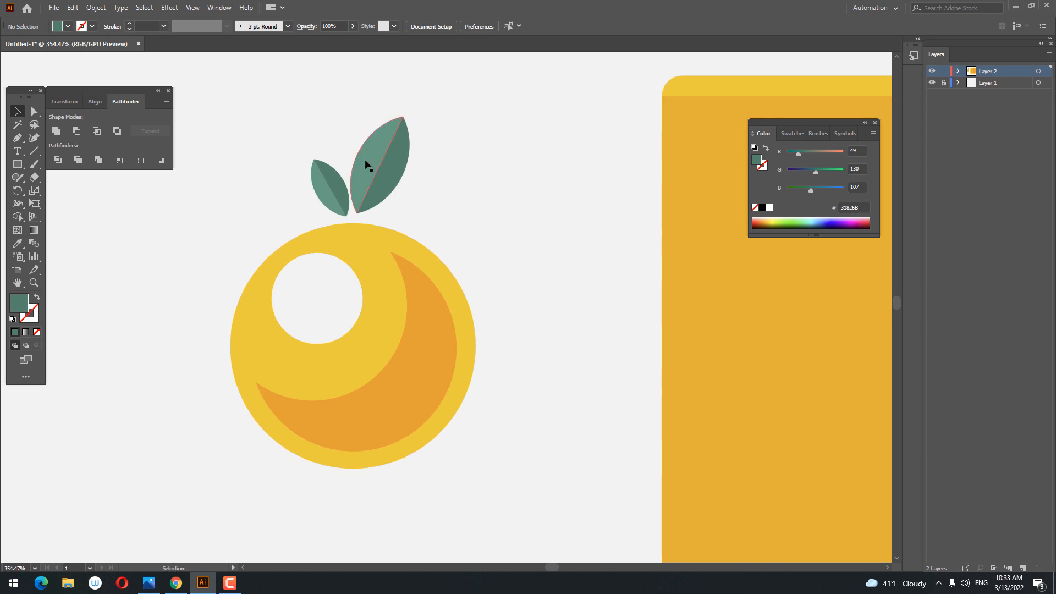
pyautogui.moveTo(380, 174); pyautogui.dragTo(378, 175)
# - Draw an ellipse about 14 by 8 pt at the ball's lower edge and fill it with the ball's yellow FFC612
pyautogui.click(494, 227)
pyautogui.moveTo(495, 227); pyautogui.dragTo(507, 201)
pyautogui.moveTo(498, 320); pyautogui.dragTo(494, 347)
pyautogui.rightClick(18, 165)
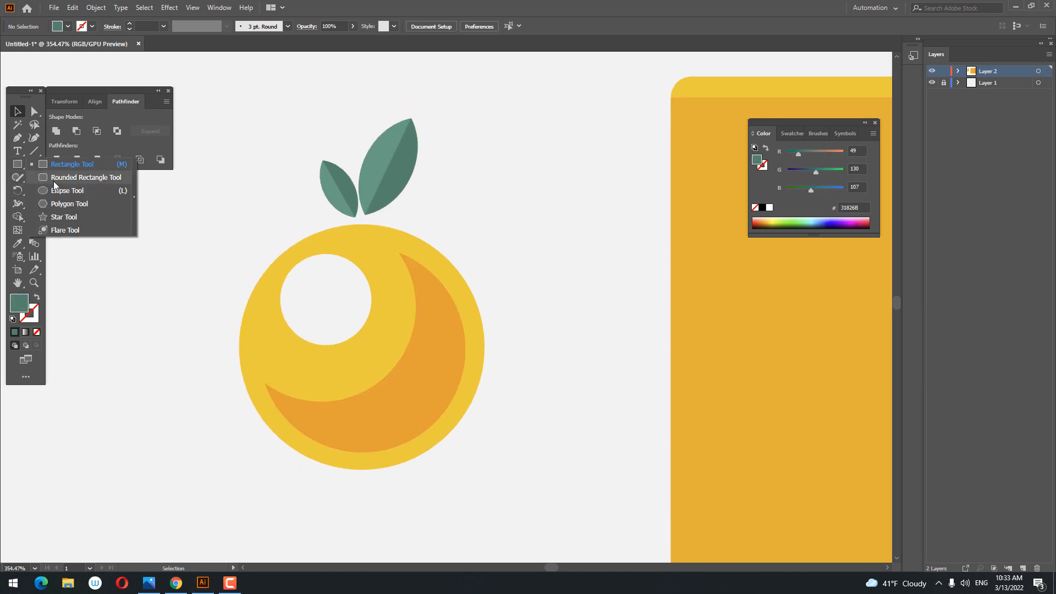
pyautogui.click(62, 189)
pyautogui.moveTo(338, 464); pyautogui.dragTo(369, 480)
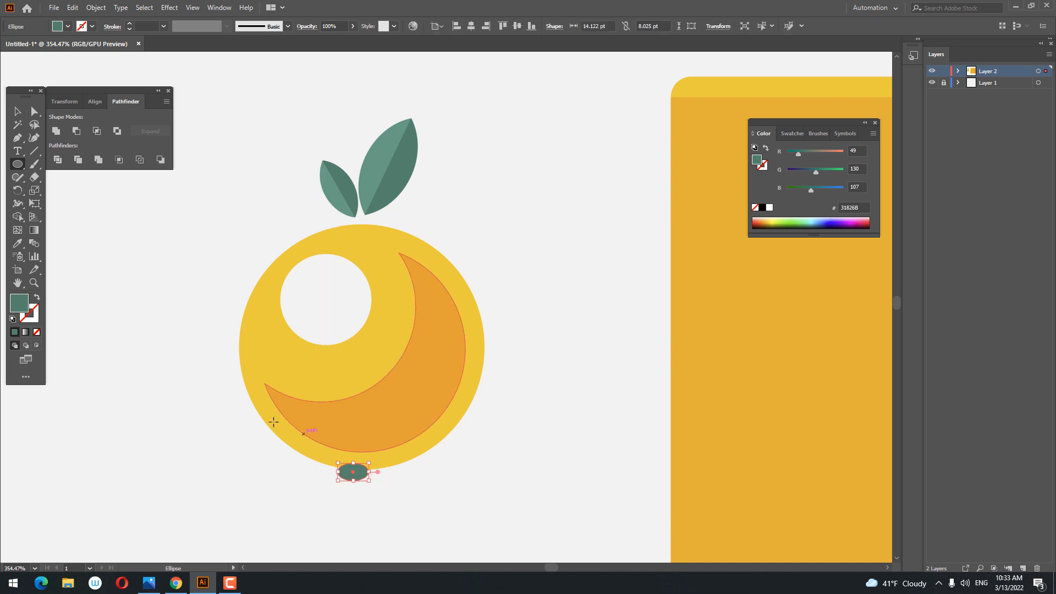
pyautogui.click(16, 244)
pyautogui.click(295, 365)
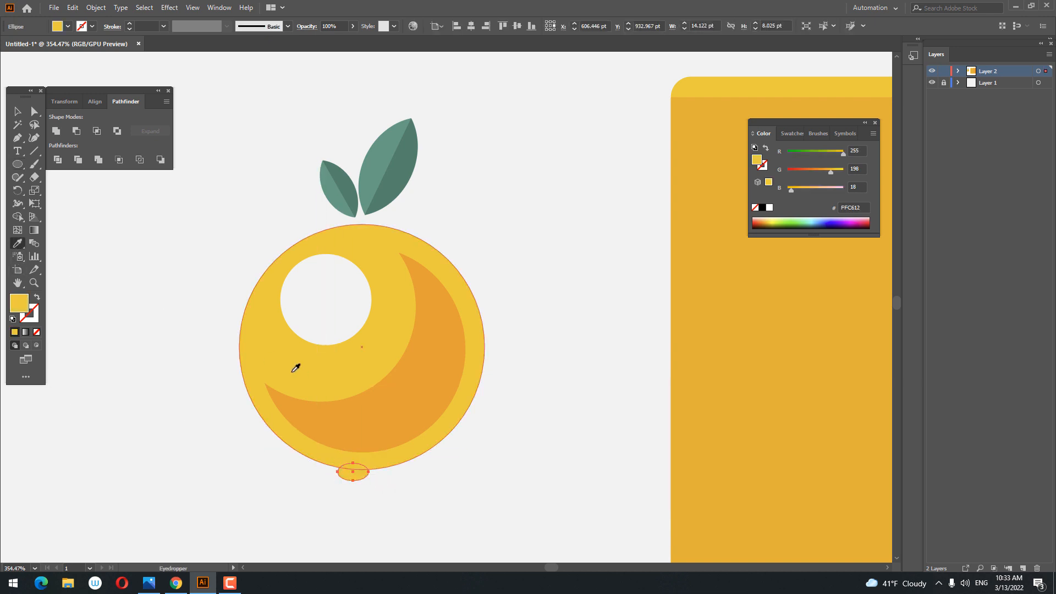
# - Stretch the small yellow ellipse upward to about 14 pt tall and send it to the back
pyautogui.click(16, 114)
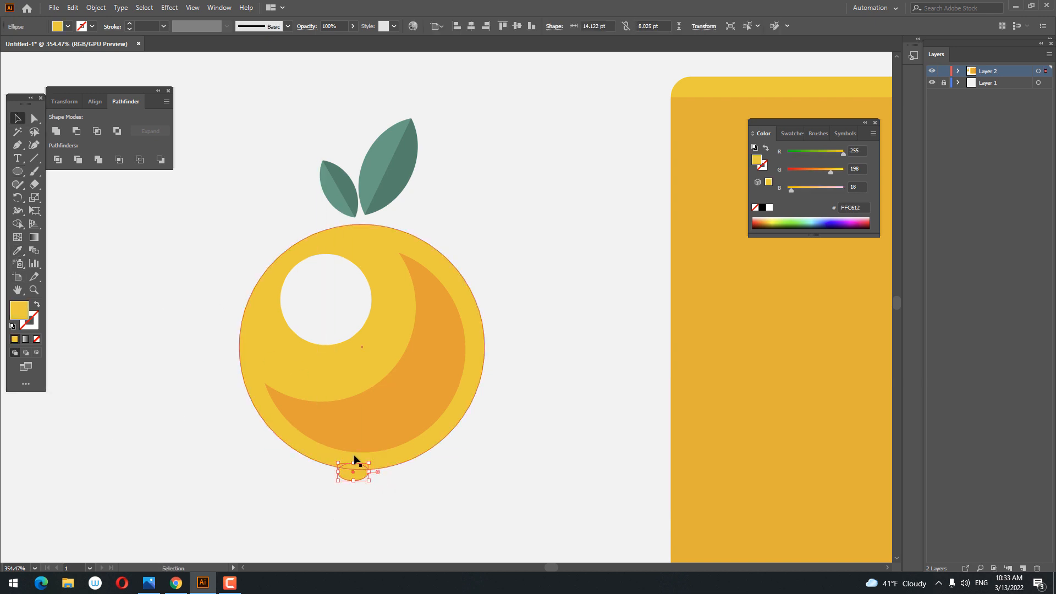
pyautogui.moveTo(353, 463); pyautogui.dragTo(354, 452)
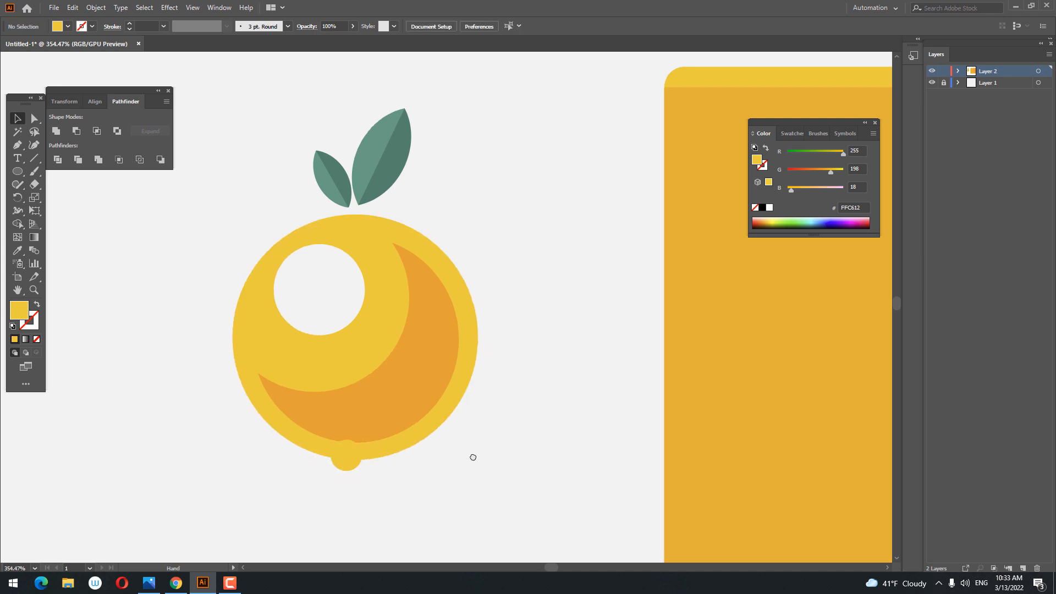
pyautogui.rightClick(331, 441)
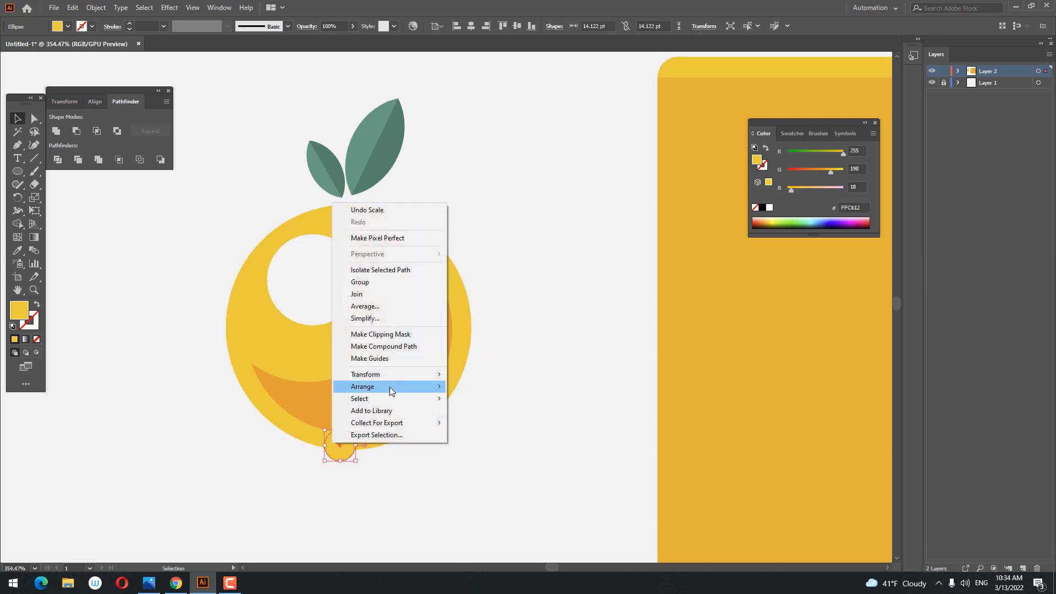
pyautogui.moveTo(390, 387)
pyautogui.click(484, 425)
pyautogui.click(542, 523)
# - Group the ball, its lower nub and both leaves into one fruit object
pyautogui.moveTo(490, 441); pyautogui.dragTo(340, 460)
pyautogui.moveTo(374, 385); pyautogui.dragTo(273, 420)
pyautogui.moveTo(372, 429); pyautogui.dragTo(400, 431)
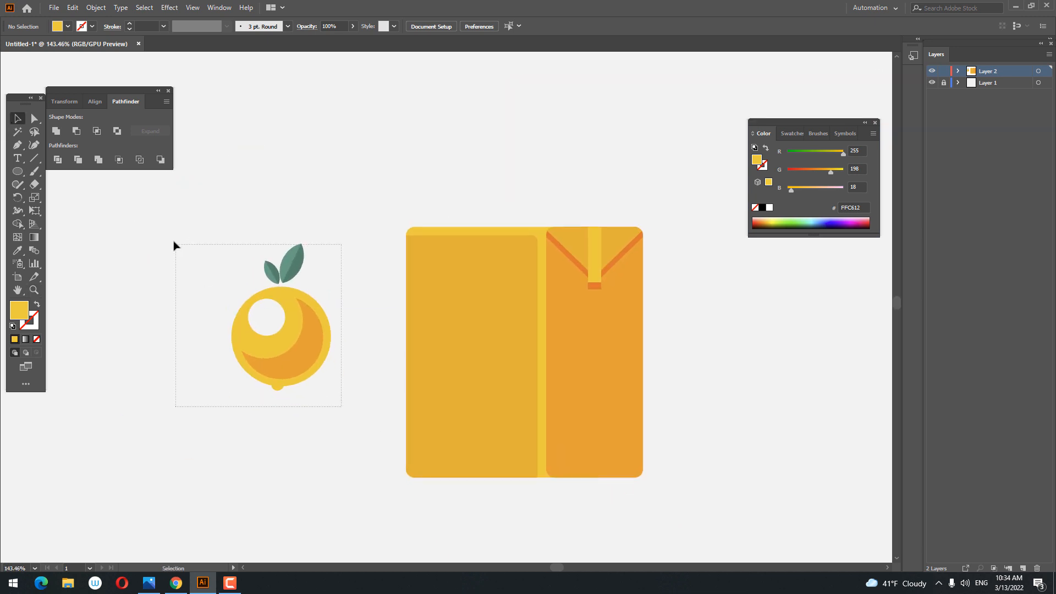
pyautogui.moveTo(174, 246); pyautogui.dragTo(173, 246)
pyautogui.rightClick(283, 330)
pyautogui.click(341, 414)
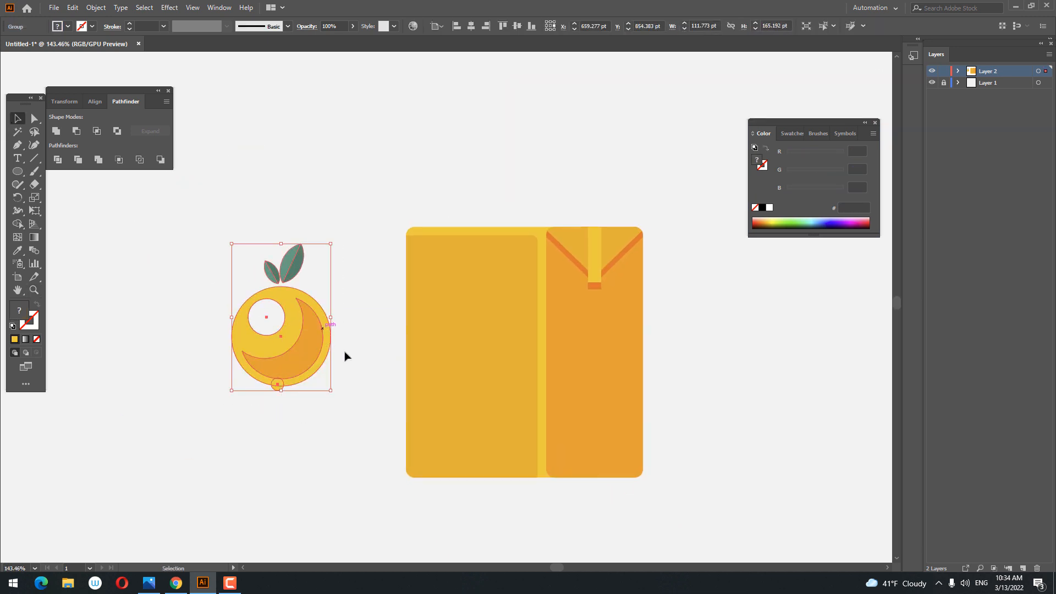
# - Move the fruit group onto the wide yellow panel and scale it down to about 89 by 132 pt
pyautogui.moveTo(265, 343); pyautogui.dragTo(470, 381)
pyautogui.moveTo(530, 418); pyautogui.dragTo(521, 412)
pyautogui.click(719, 396)
# - Rotate the fruit clockwise so its leaves point to the upper right and reposition it lower on the panel
pyautogui.press('z')
pyautogui.moveTo(649, 414); pyautogui.dragTo(681, 437)
pyautogui.click(436, 377)
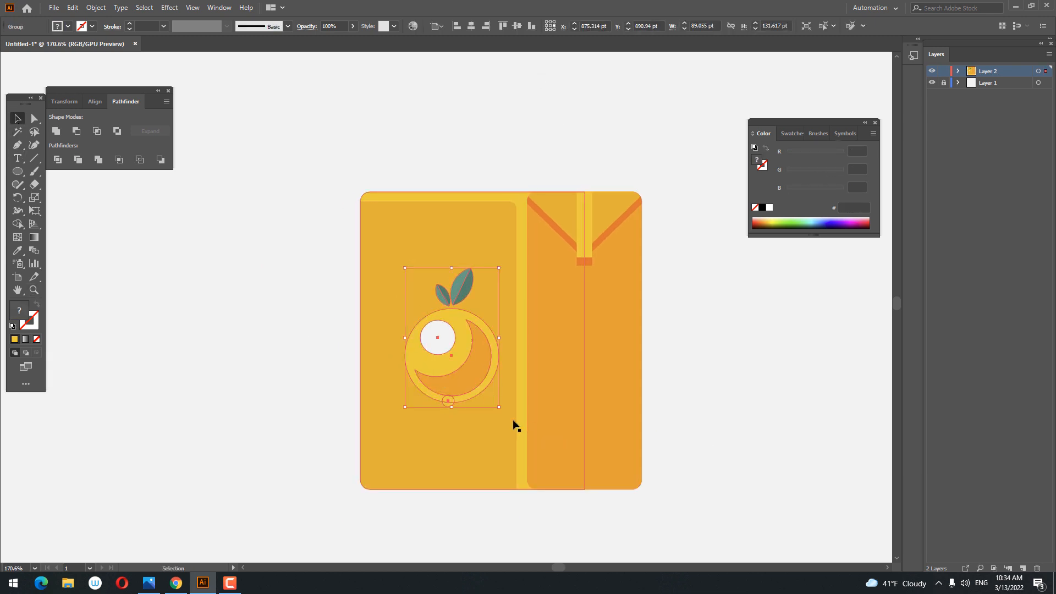
pyautogui.moveTo(502, 410); pyautogui.dragTo(445, 431)
pyautogui.moveTo(448, 364); pyautogui.dragTo(441, 383)
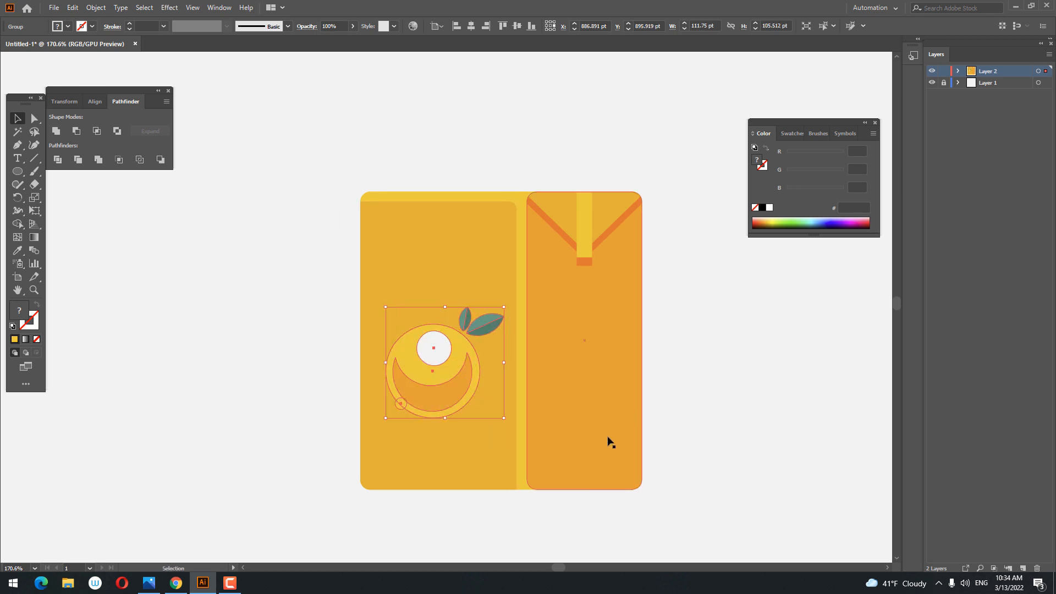
# - Copy the fruit, paste it in front and unite the copy into a single silhouette
pyautogui.press('z')
pyautogui.moveTo(477, 344); pyautogui.dragTo(500, 352)
pyautogui.click(16, 118)
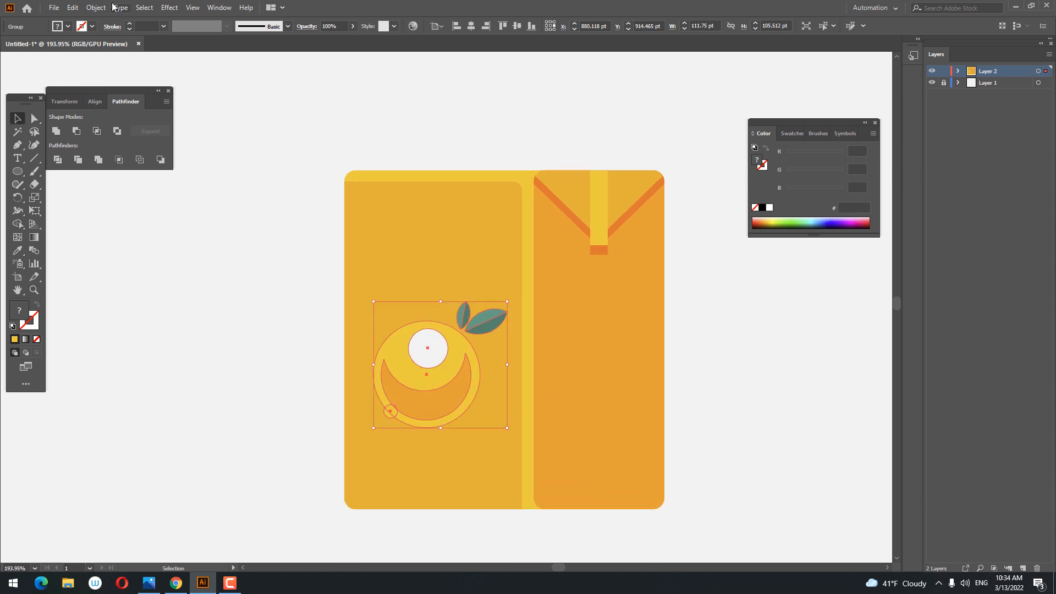
pyautogui.click(96, 7)
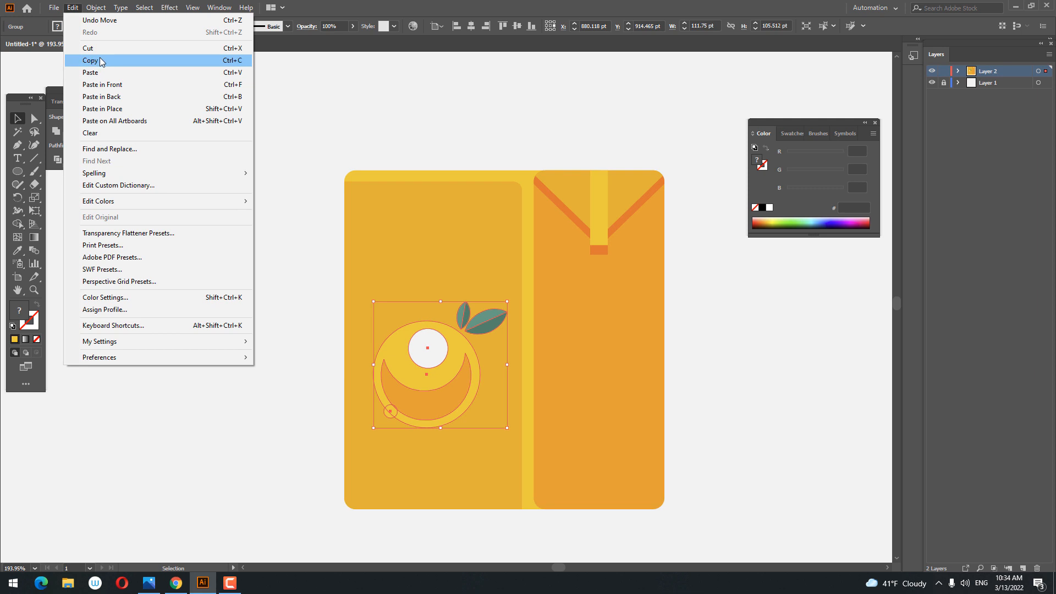
pyautogui.click(99, 60)
pyautogui.click(72, 7)
pyautogui.click(134, 84)
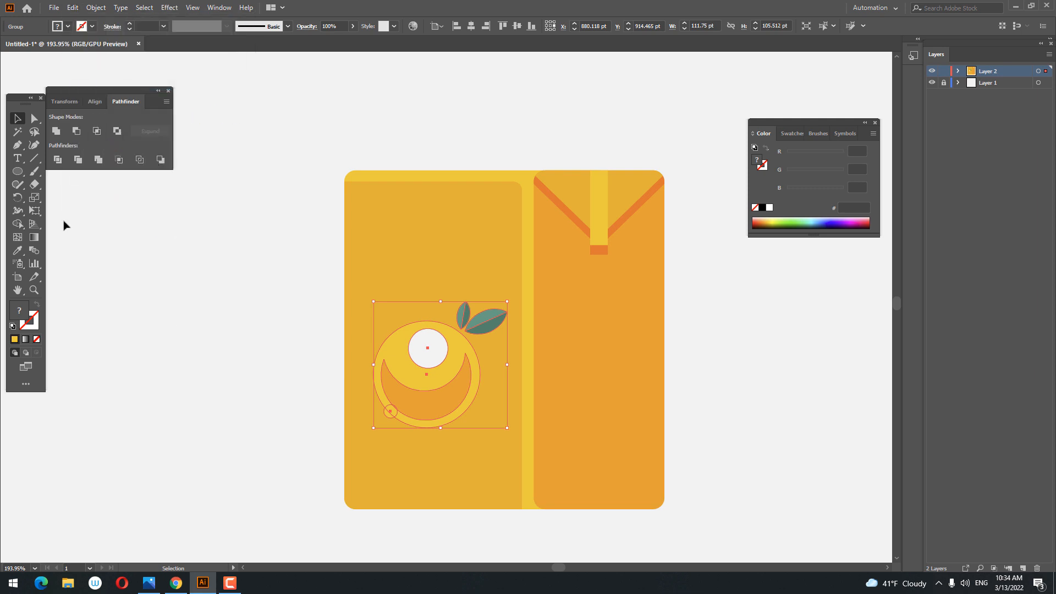
pyautogui.click(56, 130)
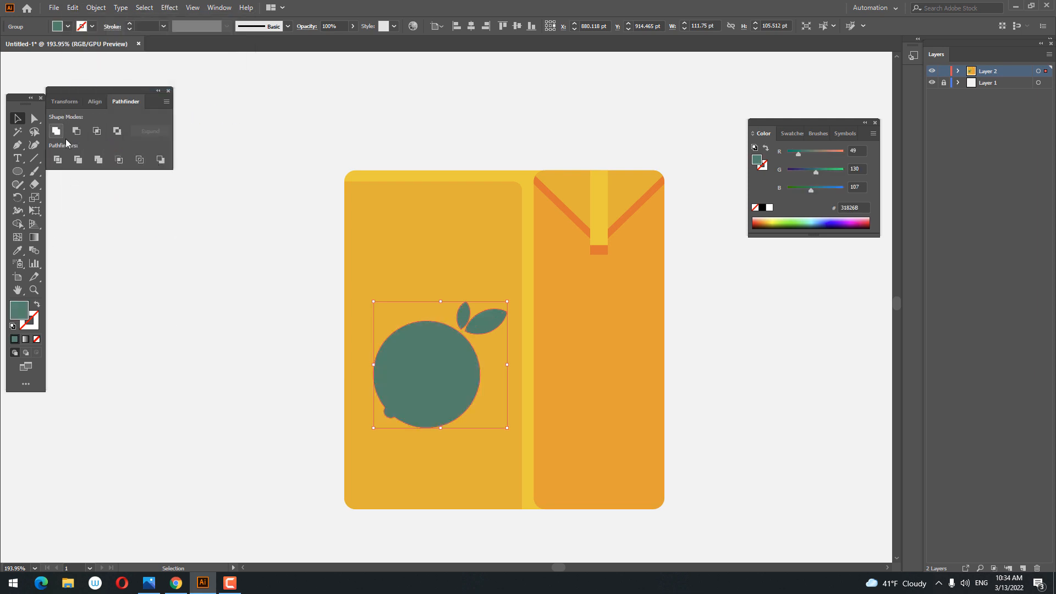
# - Color the fruit silhouette white and swap its fill and stroke to leave only a white outline
pyautogui.click(788, 134)
pyautogui.click(772, 168)
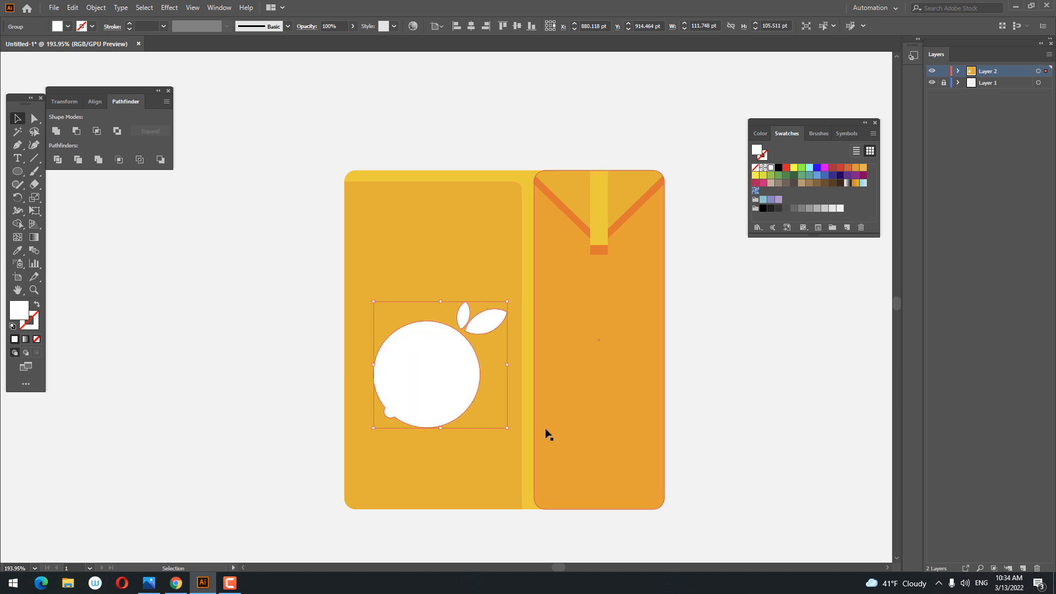
pyautogui.click(36, 303)
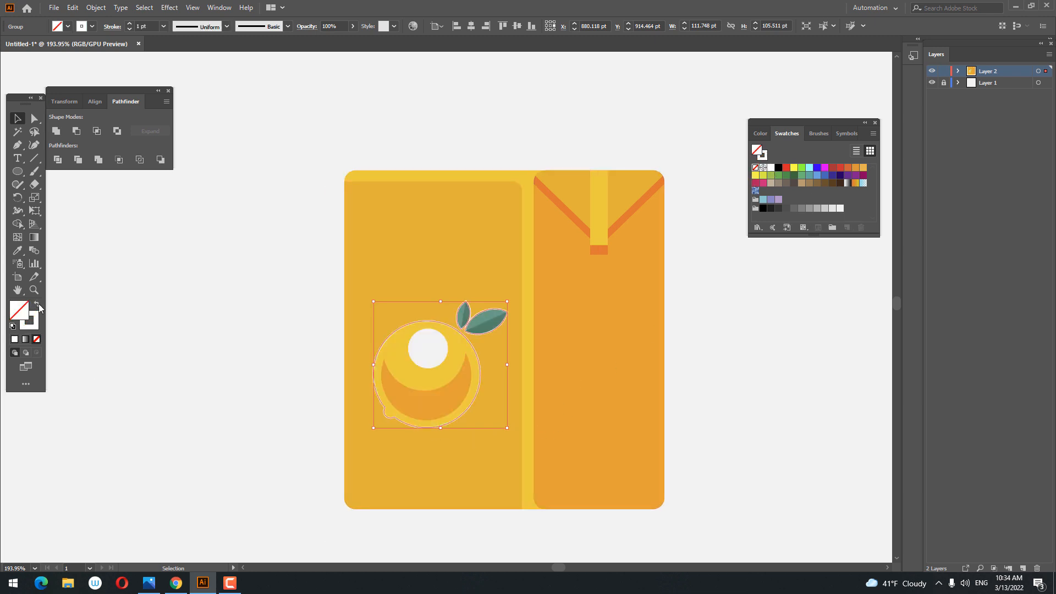
# - Set the white outline's stroke weight to 13 pt and send it backward behind the fruit
pyautogui.click(130, 24)
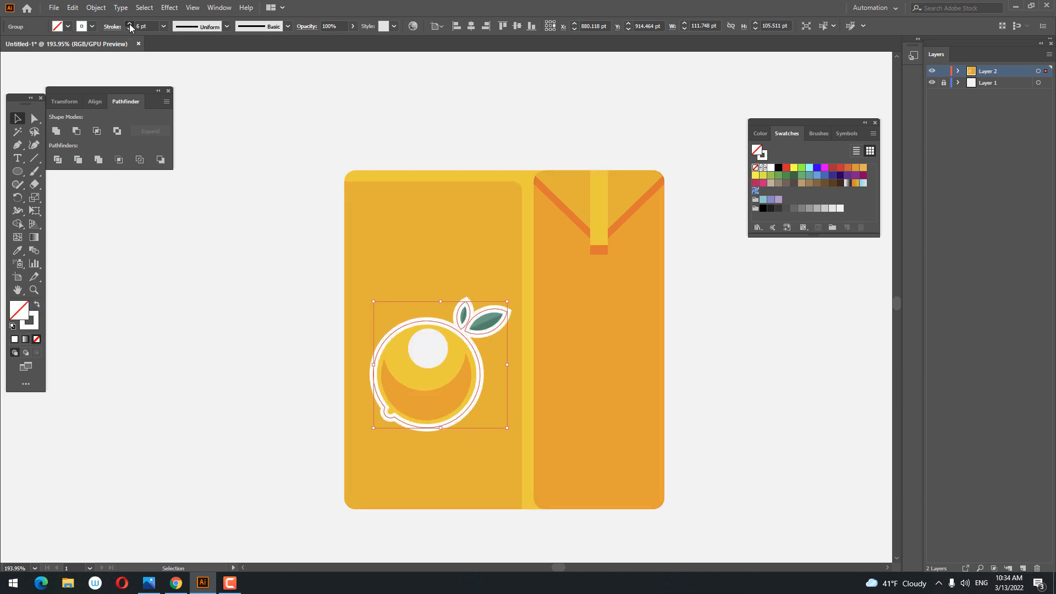
pyautogui.click(130, 24)
pyautogui.click(130, 25)
pyautogui.rightClick(457, 325)
pyautogui.moveTo(529, 463)
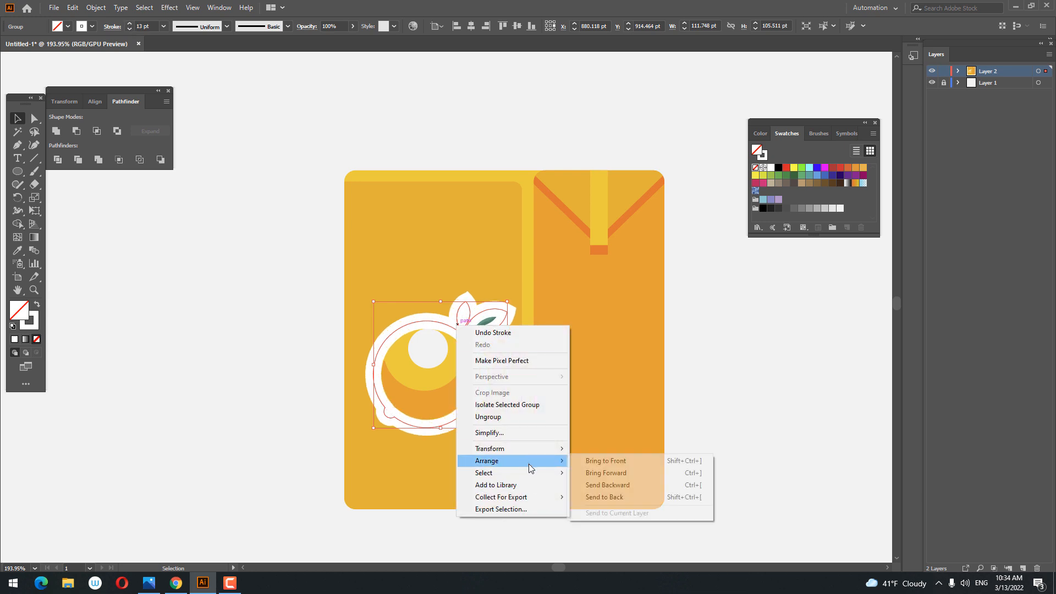
pyautogui.click(610, 484)
pyautogui.click(772, 442)
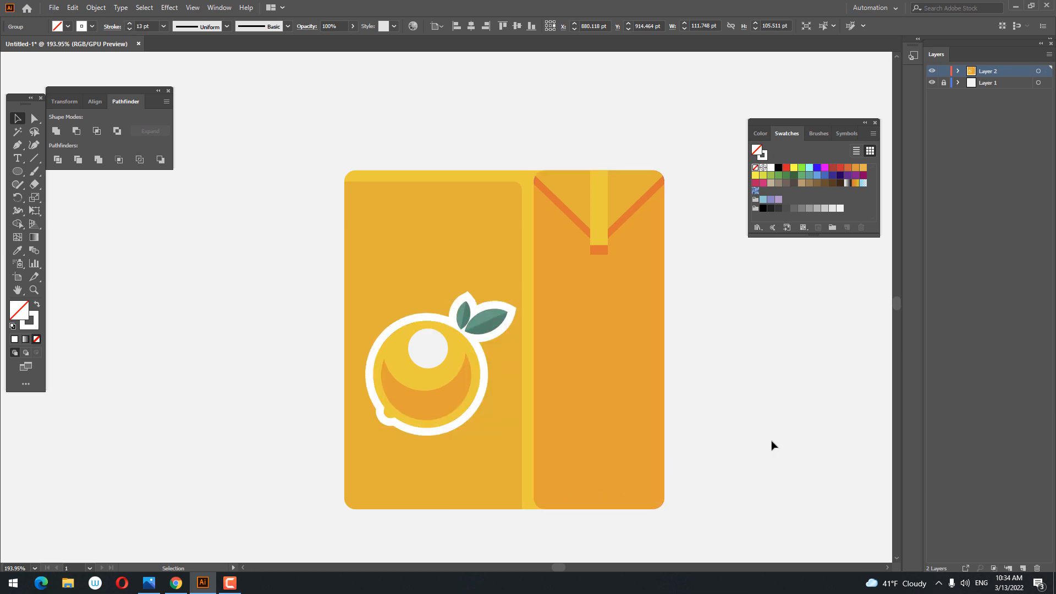
# - Select the white outline behind the fruit and raise its stroke weight to 17 pt
pyautogui.press('z')
pyautogui.click(520, 437)
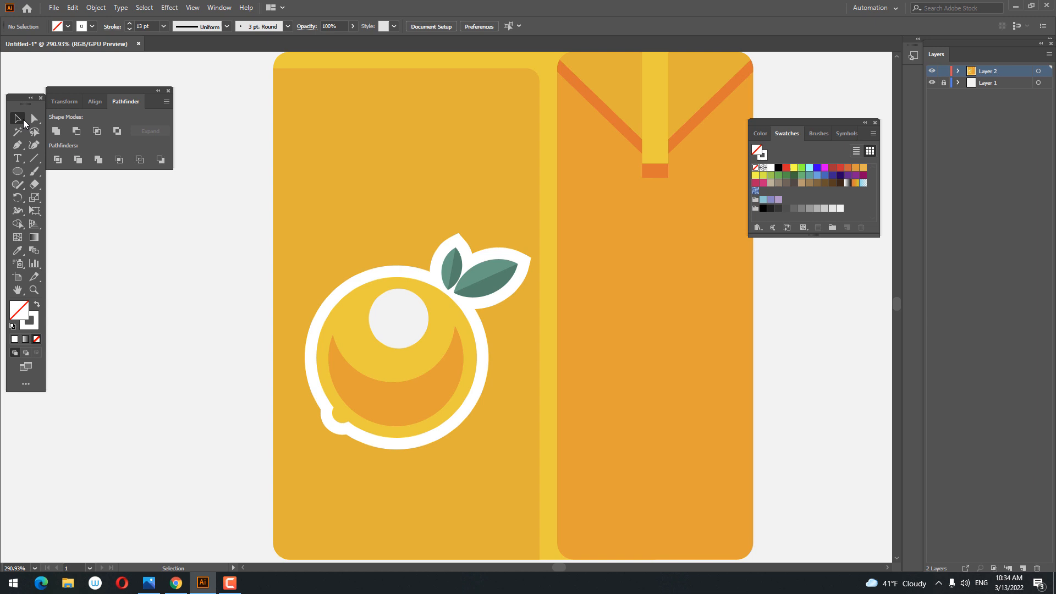
pyautogui.click(460, 302)
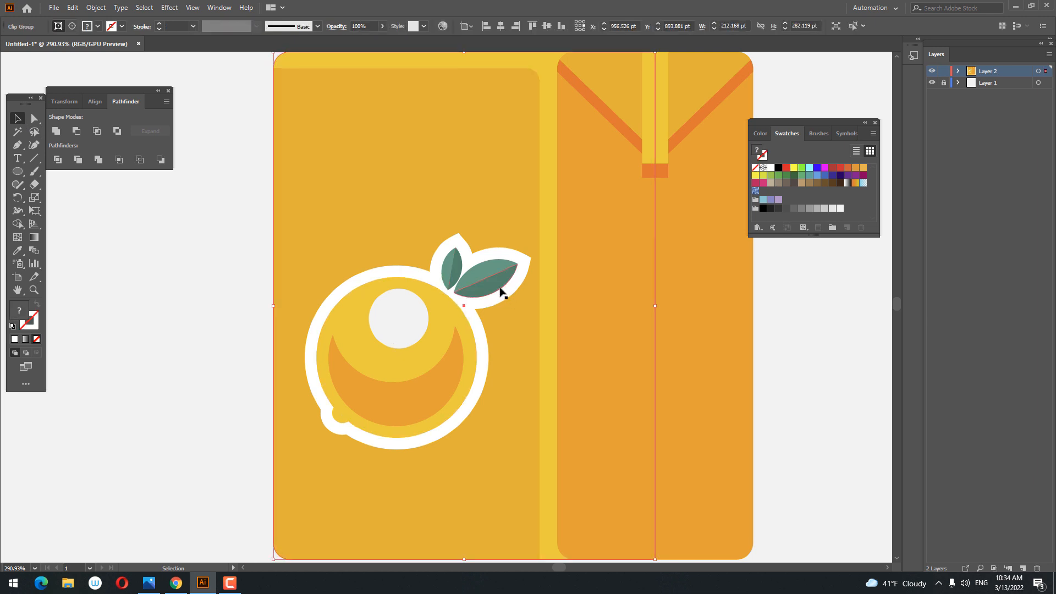
pyautogui.moveTo(454, 367); pyautogui.dragTo(454, 367)
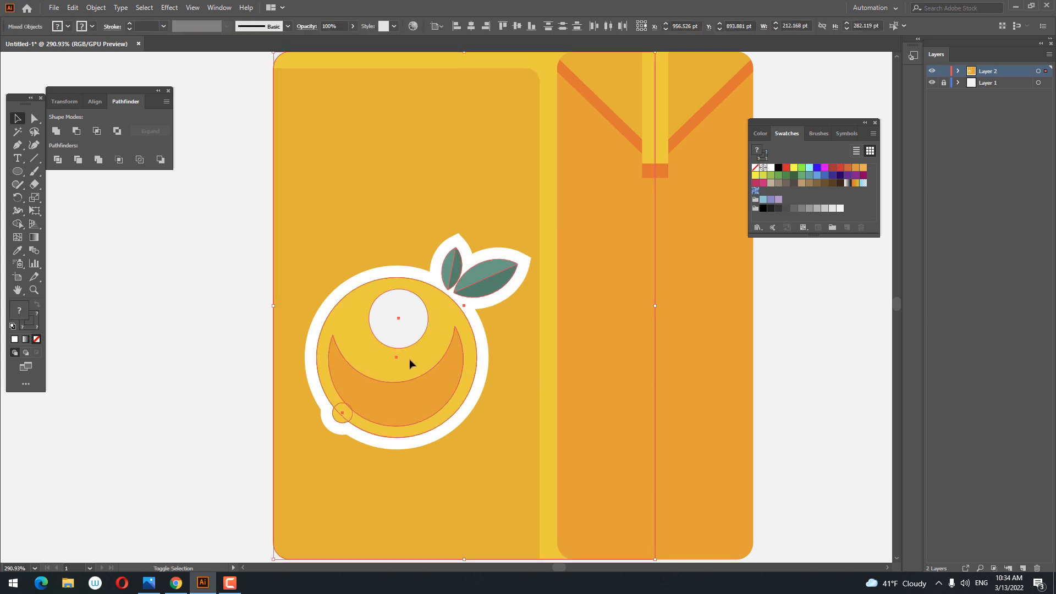
pyautogui.keyDown('shift'); pyautogui.click(291, 65); pyautogui.keyUp('shift')
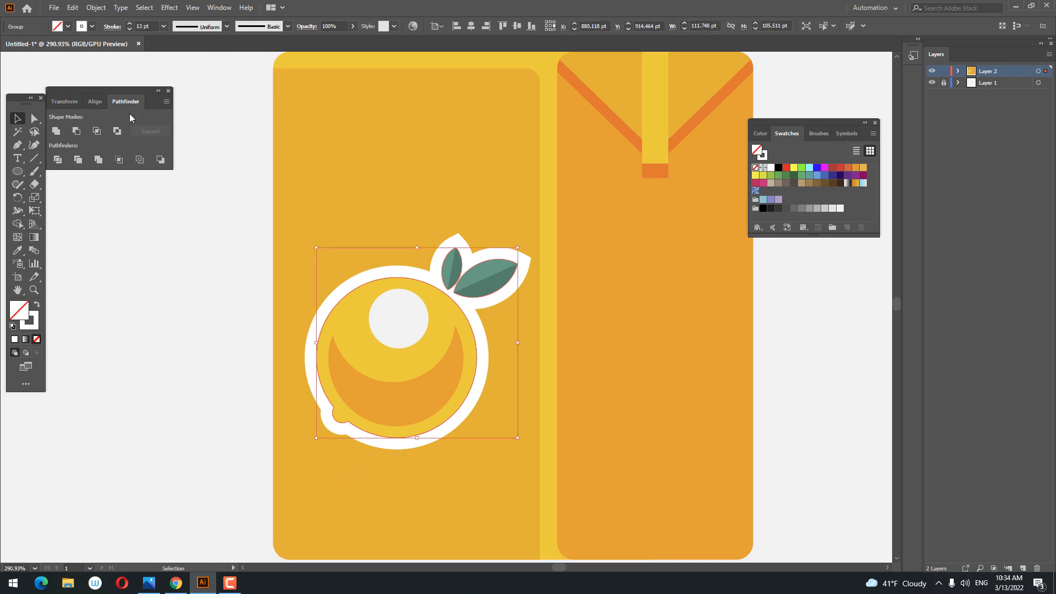
pyautogui.click(129, 23)
pyautogui.click(129, 23)
pyautogui.click(129, 24)
# - Expand the white outline's stroke into filled shapes
pyautogui.hotkey('ctrl', 'space')
pyautogui.moveTo(380, 240)
pyautogui.mouseDown()
pyautogui.moveTo(236, 271)
pyautogui.moveTo(268, 281)
pyautogui.moveTo(230, 311)
pyautogui.mouseUp()
pyautogui.moveTo(277, 322); pyautogui.dragTo(379, 352)
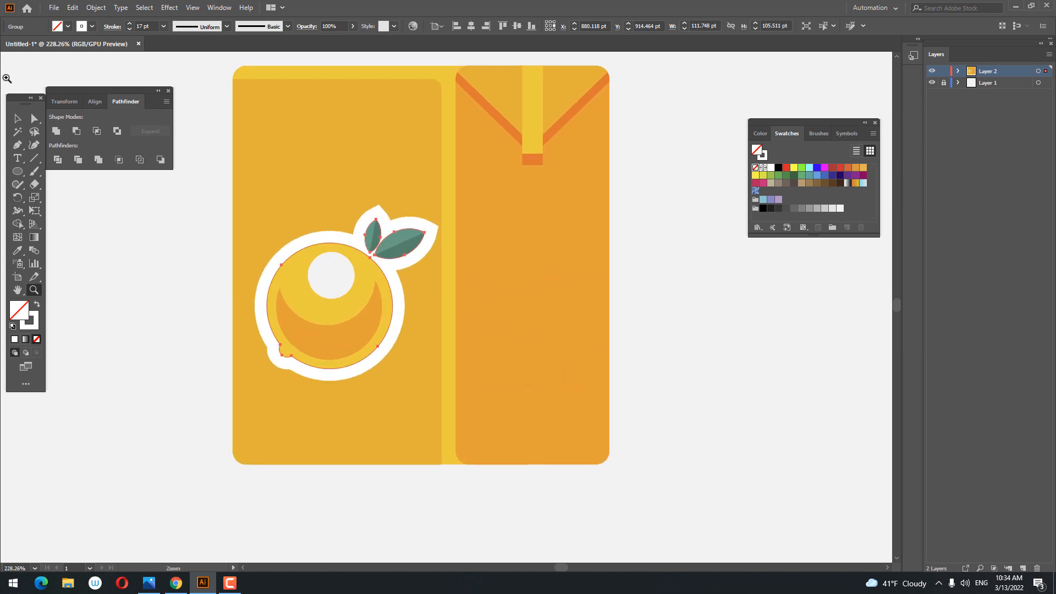
pyautogui.click(17, 121)
pyautogui.click(95, 7)
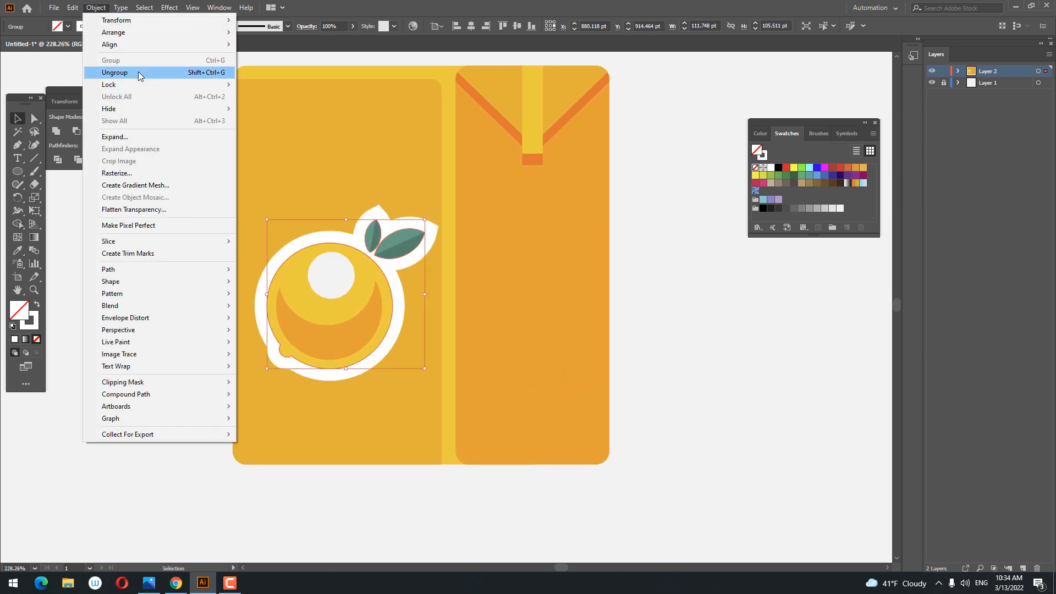
pyautogui.click(134, 138)
pyautogui.click(262, 278)
pyautogui.moveTo(224, 223); pyautogui.dragTo(233, 279)
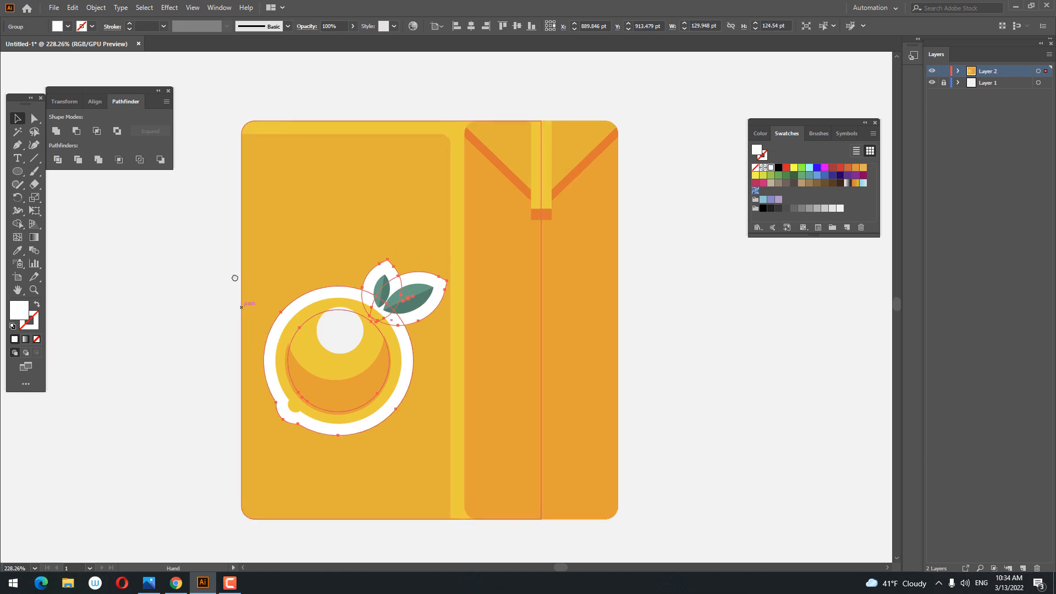
# - Group the citrus fruit, its leaves and the expanded white outline into one object
pyautogui.hotkey('ctrl', 'space')
pyautogui.moveTo(403, 223); pyautogui.dragTo(317, 282)
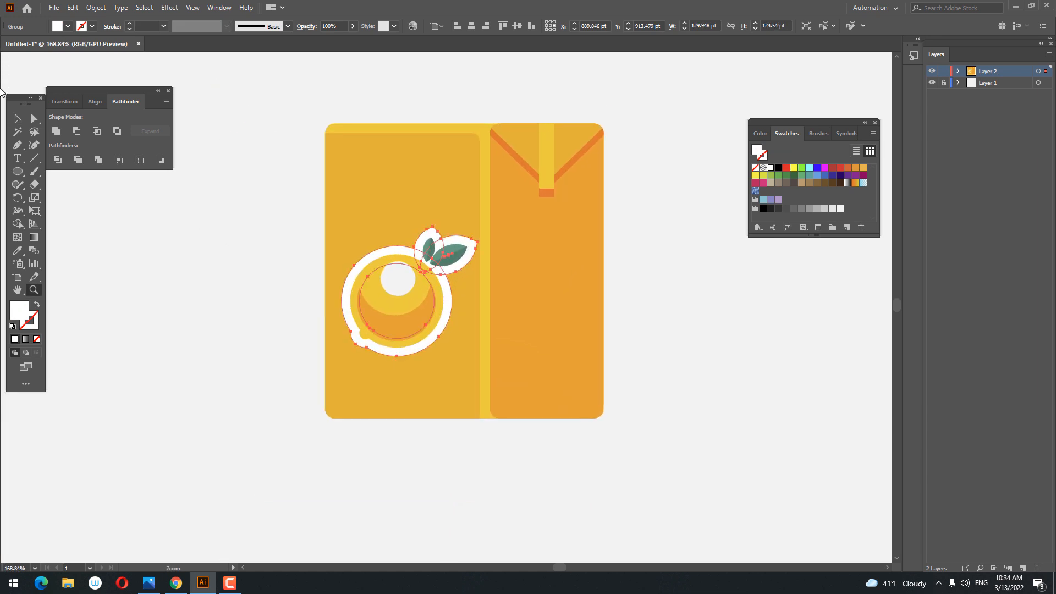
pyautogui.click(17, 119)
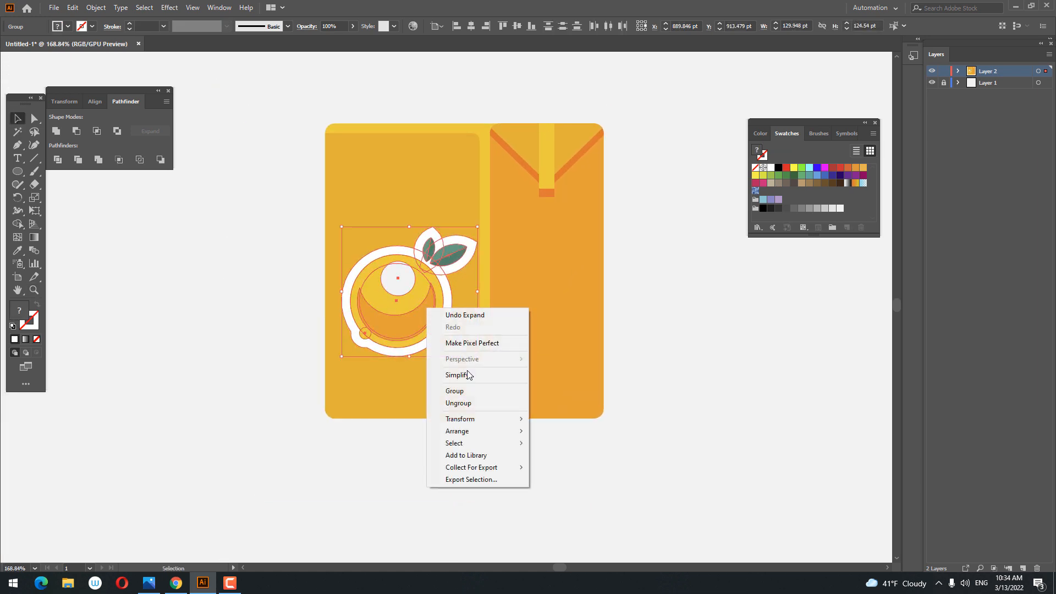
pyautogui.rightClick(427, 308)
pyautogui.click(467, 392)
pyautogui.click(677, 417)
pyautogui.moveTo(678, 417); pyautogui.dragTo(626, 450)
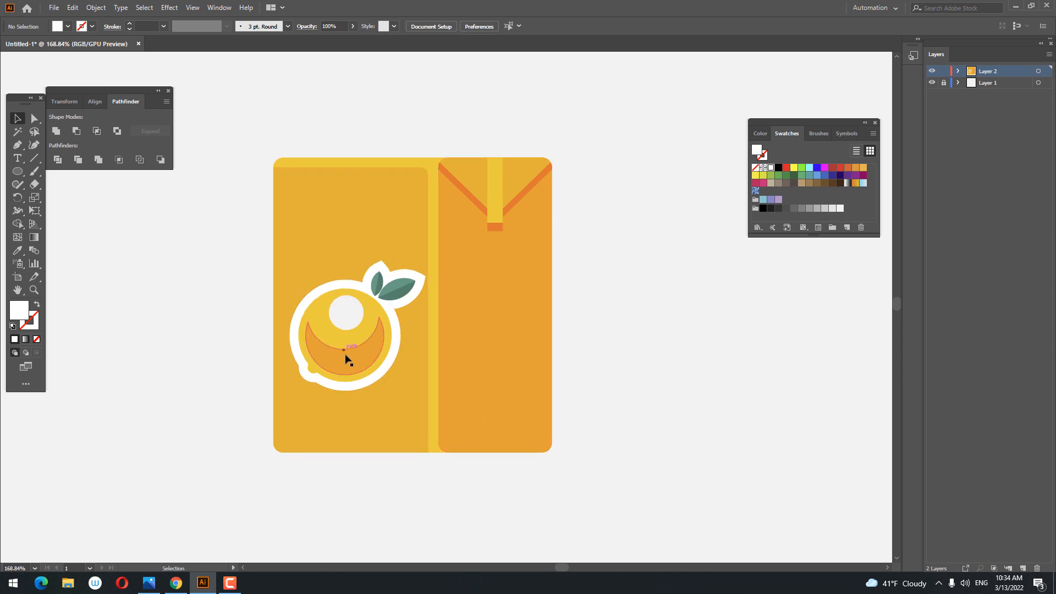
# - Move the fruit group slightly upward on the carton's front face
pyautogui.moveTo(344, 350); pyautogui.dragTo(343, 340)
pyautogui.moveTo(428, 384); pyautogui.dragTo(425, 381)
pyautogui.click(670, 401)
pyautogui.moveTo(670, 401); pyautogui.dragTo(672, 426)
pyautogui.press('z')
pyautogui.moveTo(665, 358); pyautogui.dragTo(649, 355)
pyautogui.moveTo(614, 286); pyautogui.dragTo(641, 342)
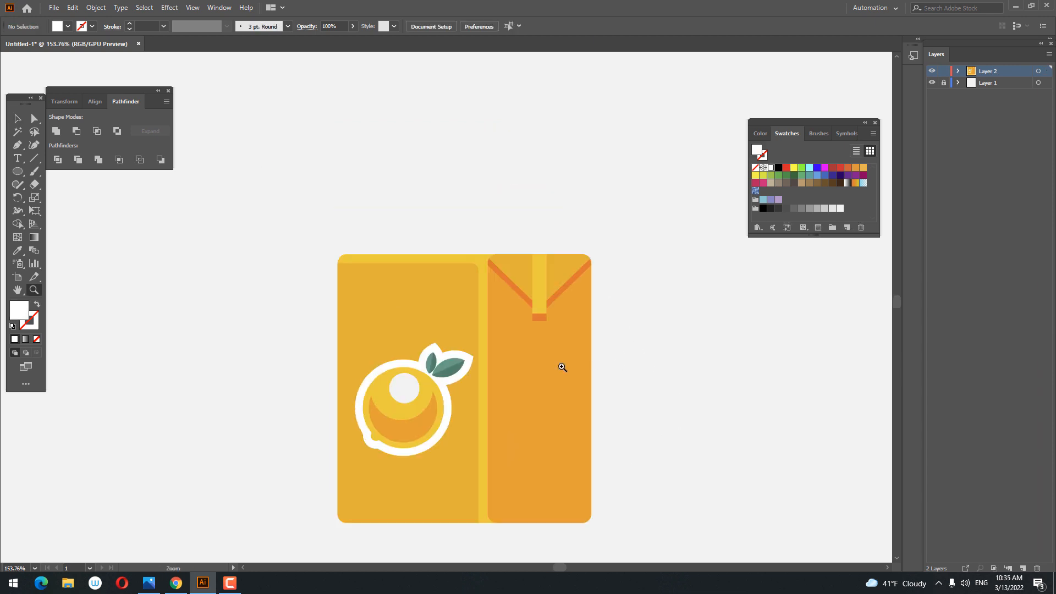
# - Scale the fruit group down slightly and nudge it a little to the right on the carton's front face
pyautogui.click(26, 120)
pyautogui.click(443, 440)
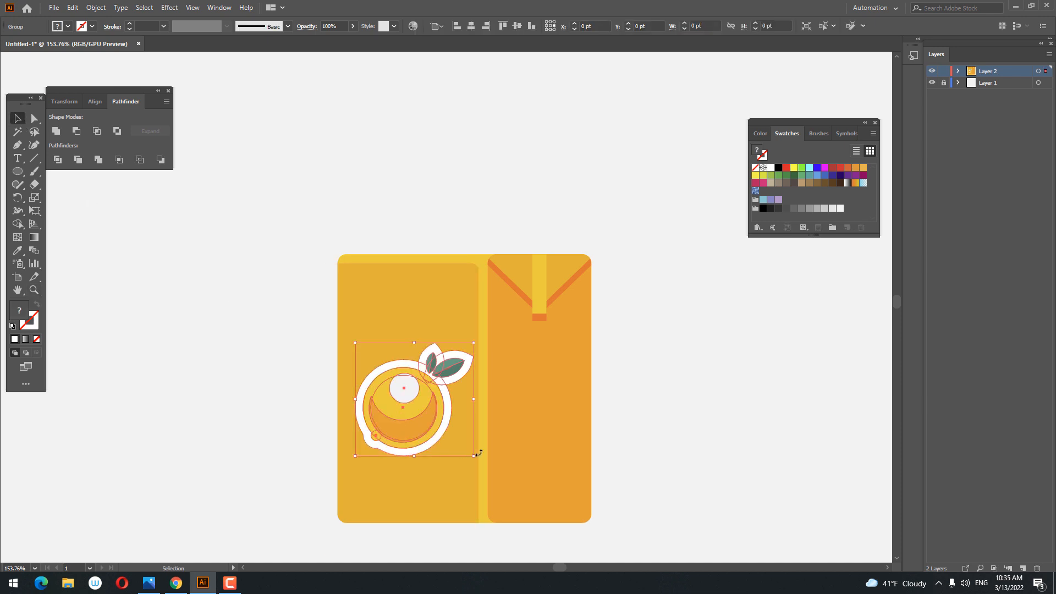
pyautogui.moveTo(473, 455); pyautogui.dragTo(465, 448)
pyautogui.click(703, 465)
pyautogui.moveTo(670, 416); pyautogui.dragTo(639, 405)
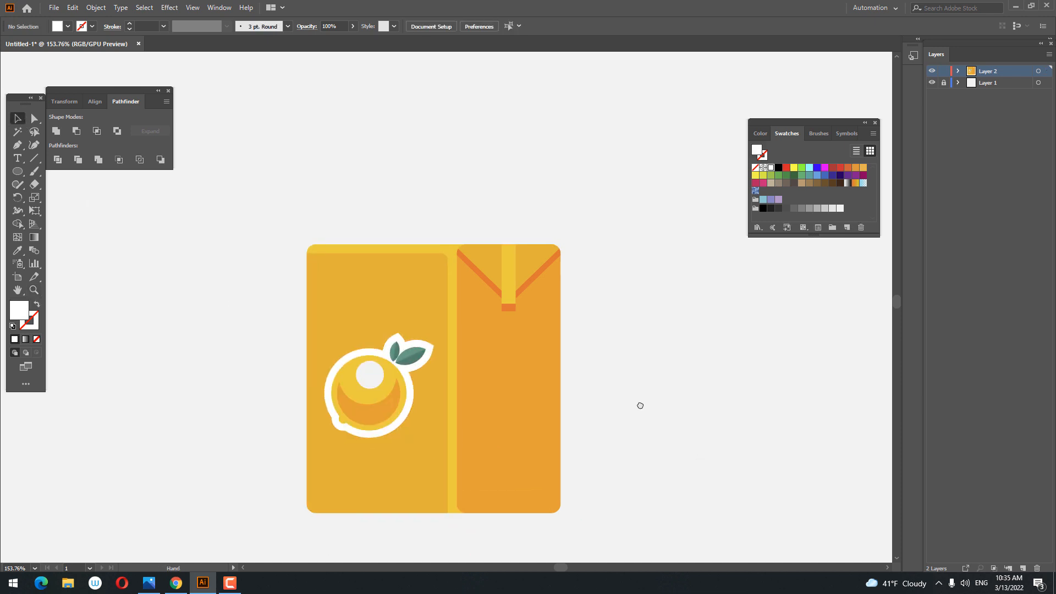
pyautogui.moveTo(375, 395); pyautogui.dragTo(377, 395)
pyautogui.click(672, 370)
pyautogui.moveTo(672, 370); pyautogui.dragTo(702, 357)
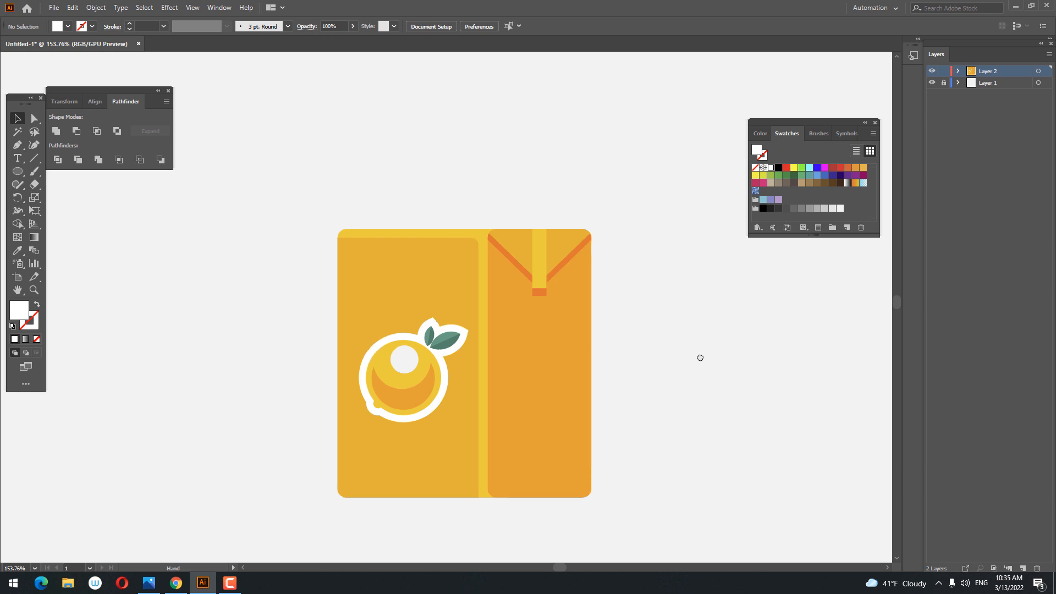
pyautogui.moveTo(679, 307); pyautogui.dragTo(666, 311)
pyautogui.press('z')
pyautogui.moveTo(400, 474); pyautogui.dragTo(408, 448)
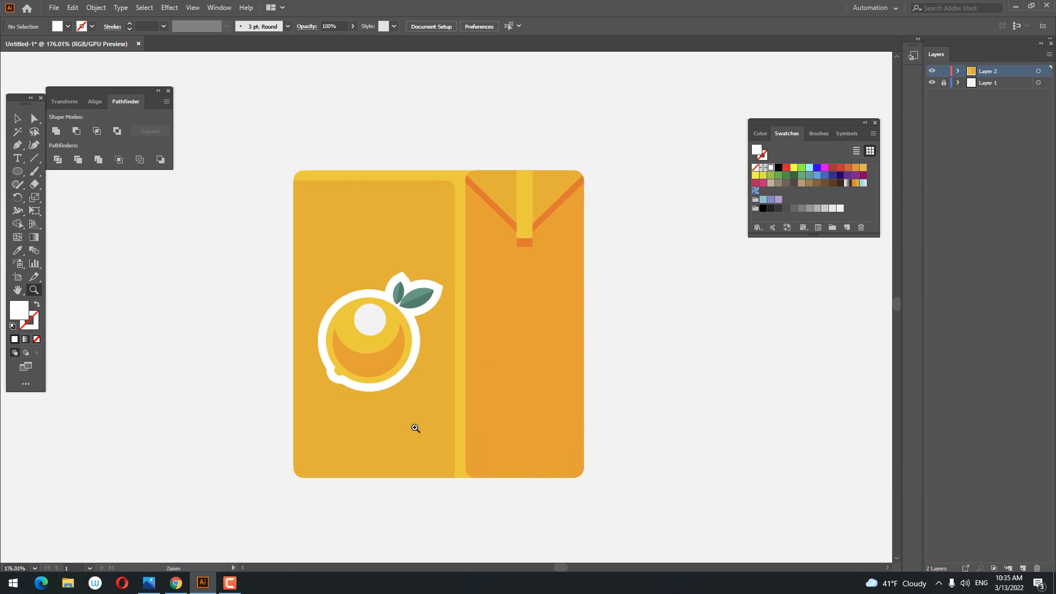
pyautogui.moveTo(348, 370); pyautogui.dragTo(353, 369)
pyautogui.moveTo(17, 174); pyautogui.dragTo(55, 173)
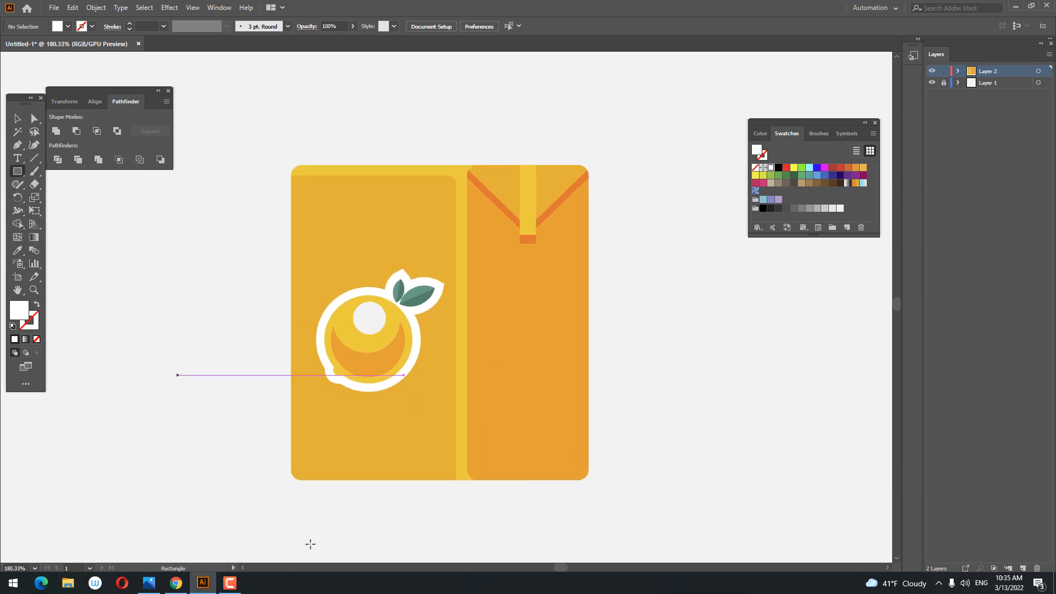
pyautogui.press('z')
pyautogui.moveTo(552, 508); pyautogui.dragTo(495, 498)
pyautogui.moveTo(515, 494); pyautogui.dragTo(473, 485)
pyautogui.moveTo(433, 440); pyautogui.dragTo(413, 509)
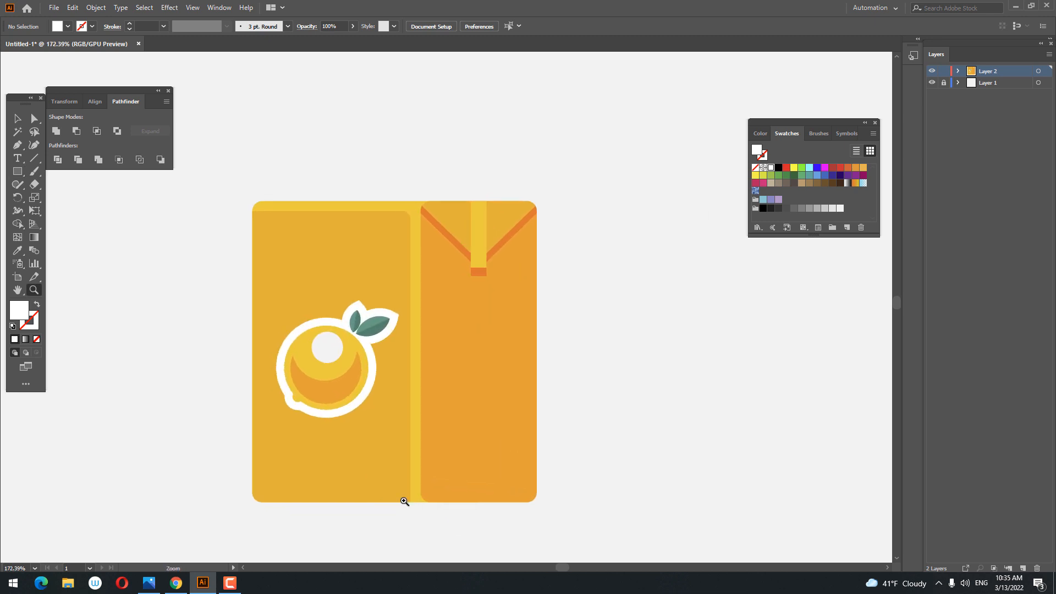
pyautogui.moveTo(385, 384); pyautogui.dragTo(387, 400)
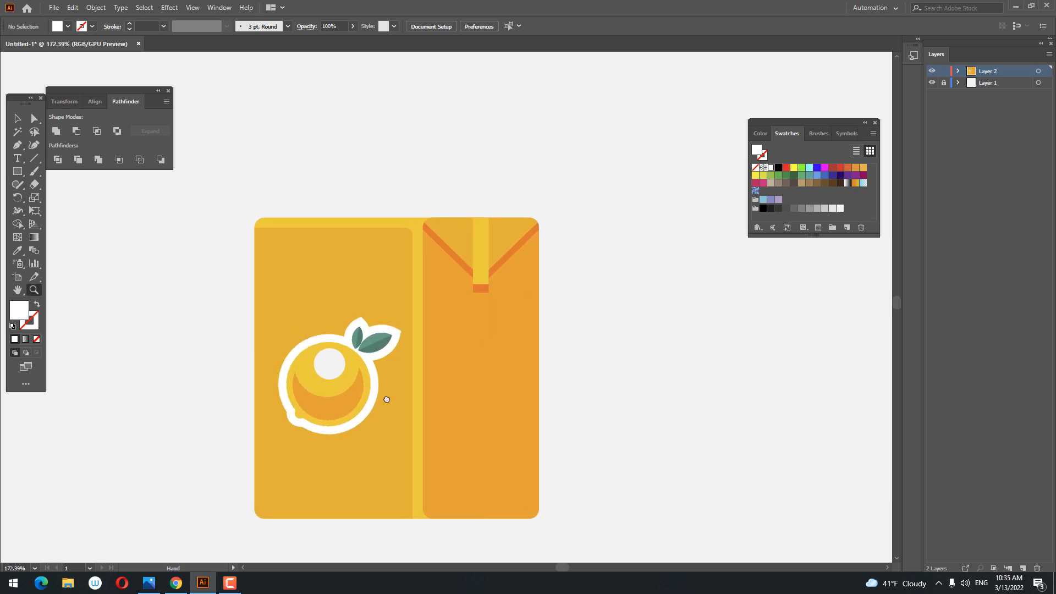
pyautogui.click(16, 172)
# - Draw an open three-point straw path with the Pen tool, rising vertically from the carton's upper edge and angling right, about 89 by 145 pt
pyautogui.moveTo(361, 272); pyautogui.dragTo(377, 322)
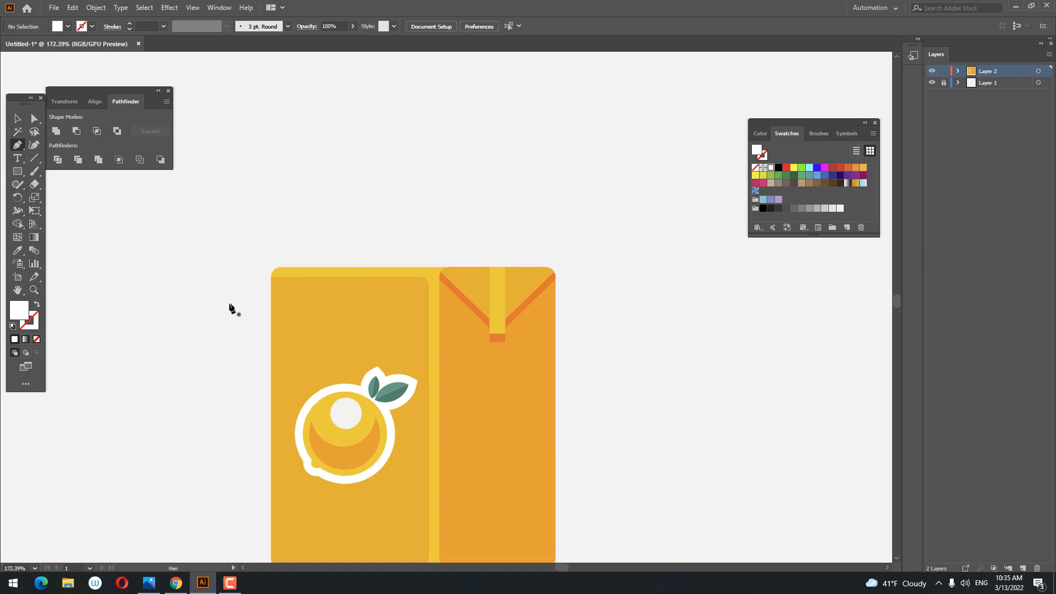
pyautogui.click(311, 208)
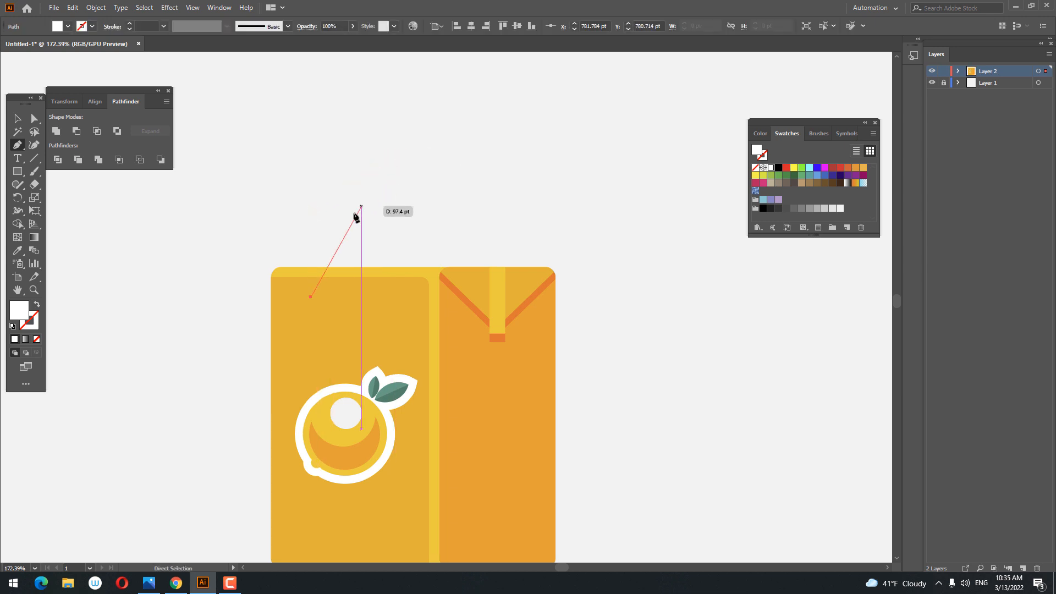
pyautogui.click(311, 185)
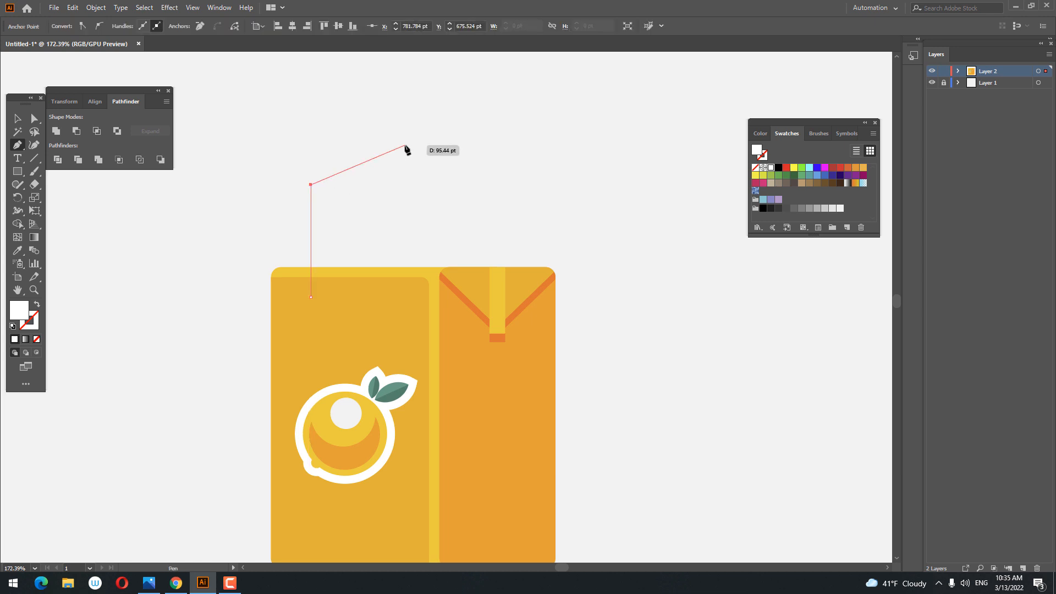
pyautogui.click(406, 142)
pyautogui.click(17, 118)
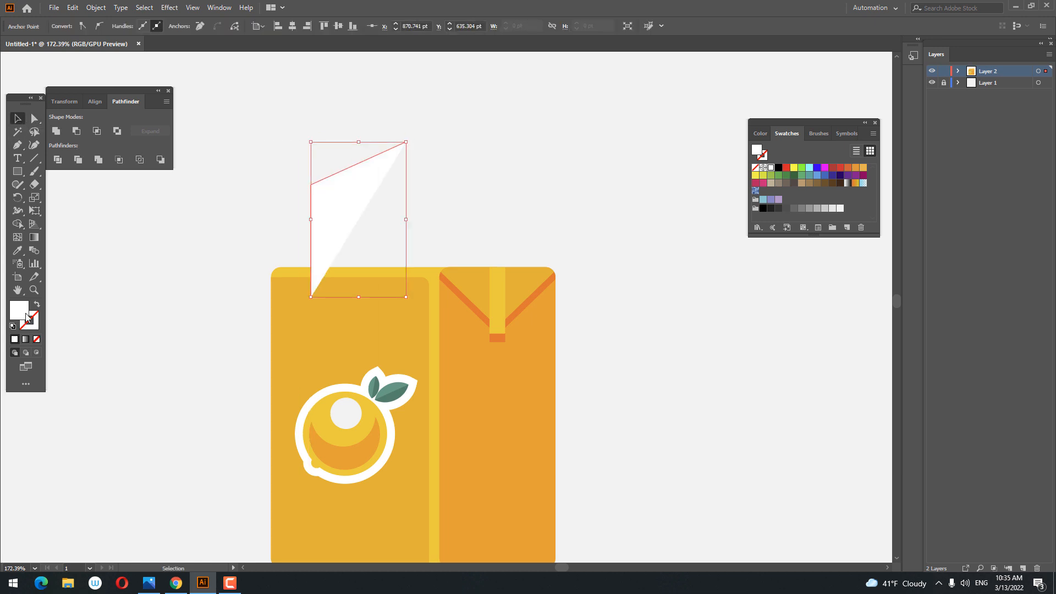
# - Color the straw path pale lilac #EAD8E6, swap the color from fill to stroke, and set its stroke weight to 14 pt
pyautogui.doubleClick(26, 317)
pyautogui.moveTo(246, 444); pyautogui.dragTo(244, 392)
pyautogui.click(103, 381)
pyautogui.click(352, 374)
pyautogui.click(36, 304)
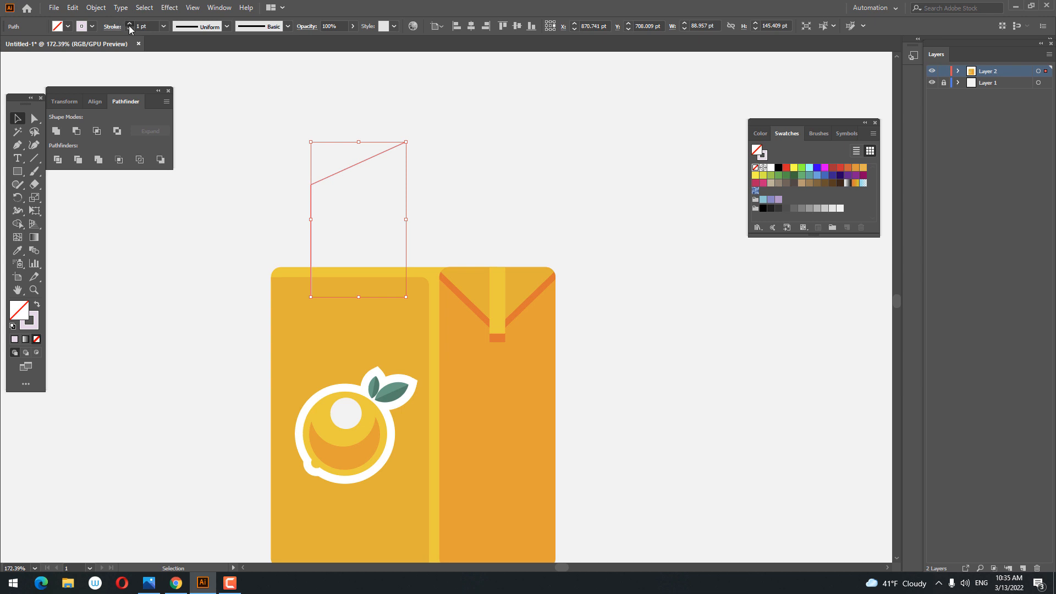
pyautogui.click(129, 25)
pyautogui.click(129, 24)
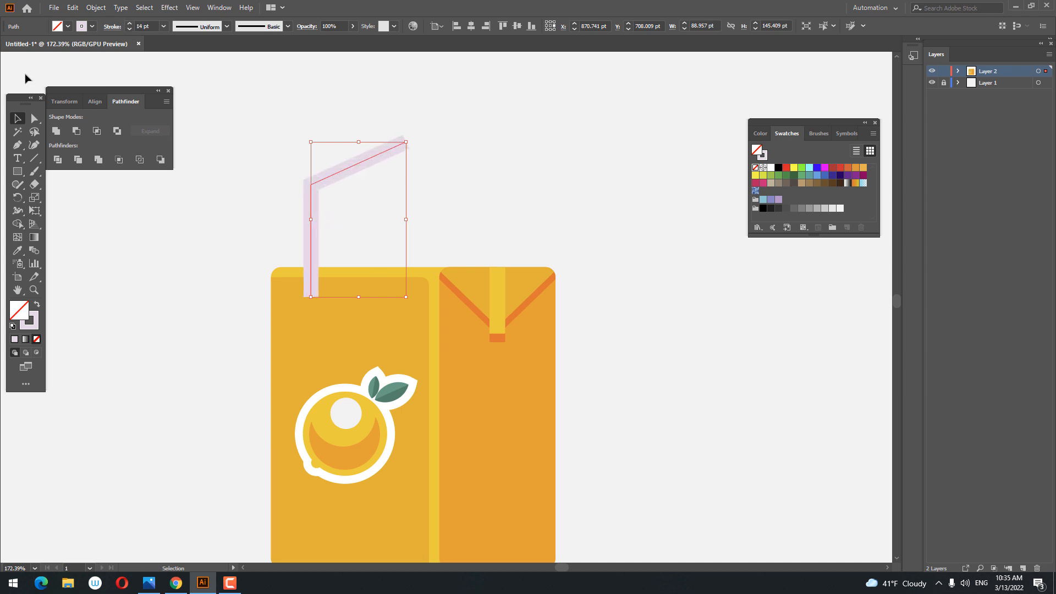
# - Round the straw's bend into a smooth curve and shift the straw about 9 pt to the right
pyautogui.click(34, 118)
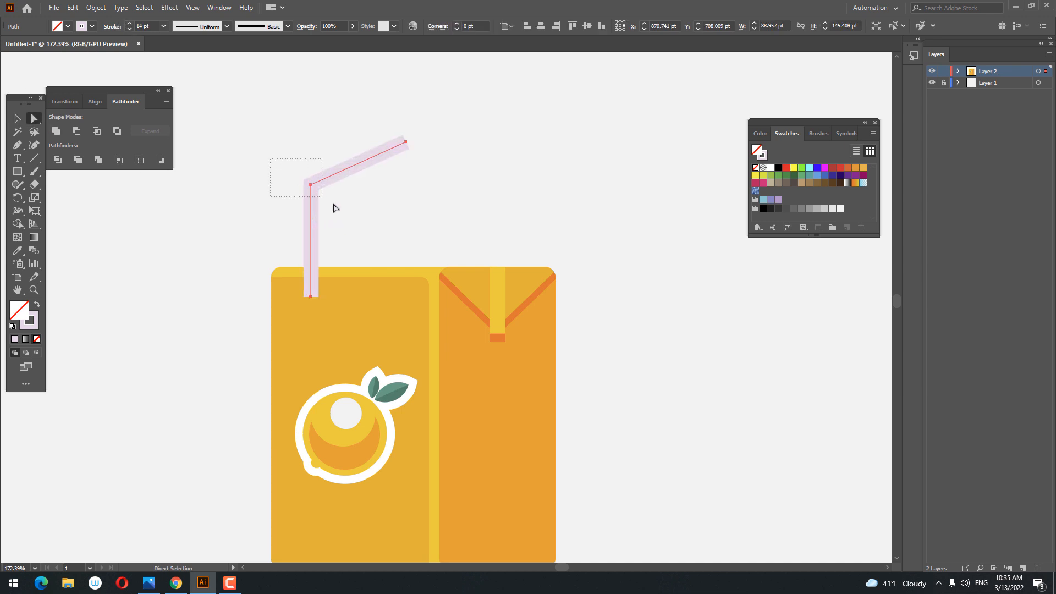
pyautogui.moveTo(334, 208)
pyautogui.mouseDown()
pyautogui.moveTo(370, 226)
pyautogui.moveTo(330, 205)
pyautogui.mouseUp()
pyautogui.click(17, 119)
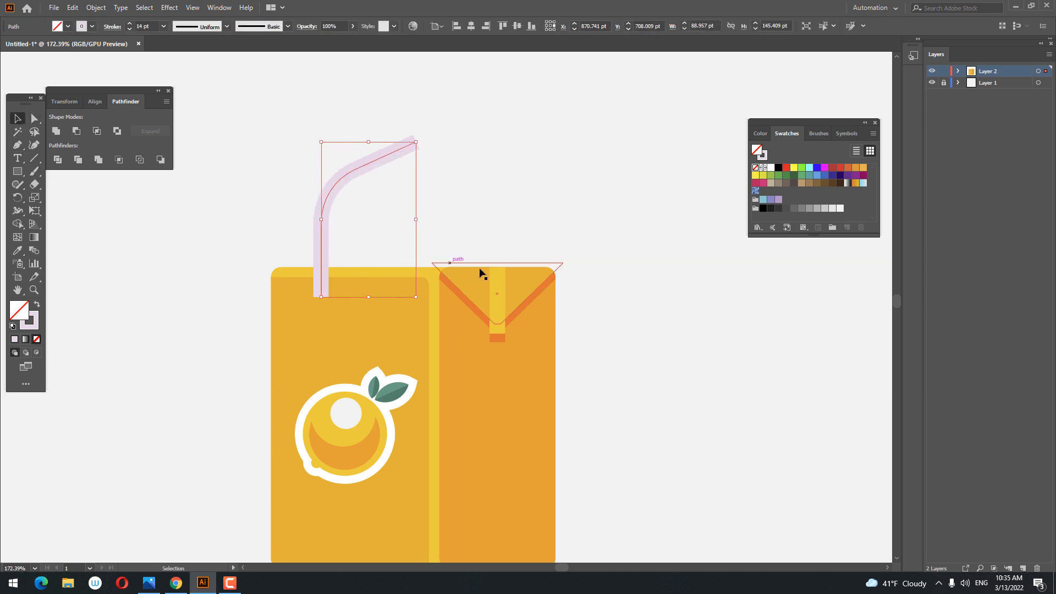
pyautogui.click(538, 281)
pyautogui.moveTo(635, 386); pyautogui.dragTo(663, 403)
# - Set the straw's stroke weight to 17 pt and recolor the stroke to the darker mauve #D3BECF
pyautogui.click(317, 193)
pyautogui.click(347, 219)
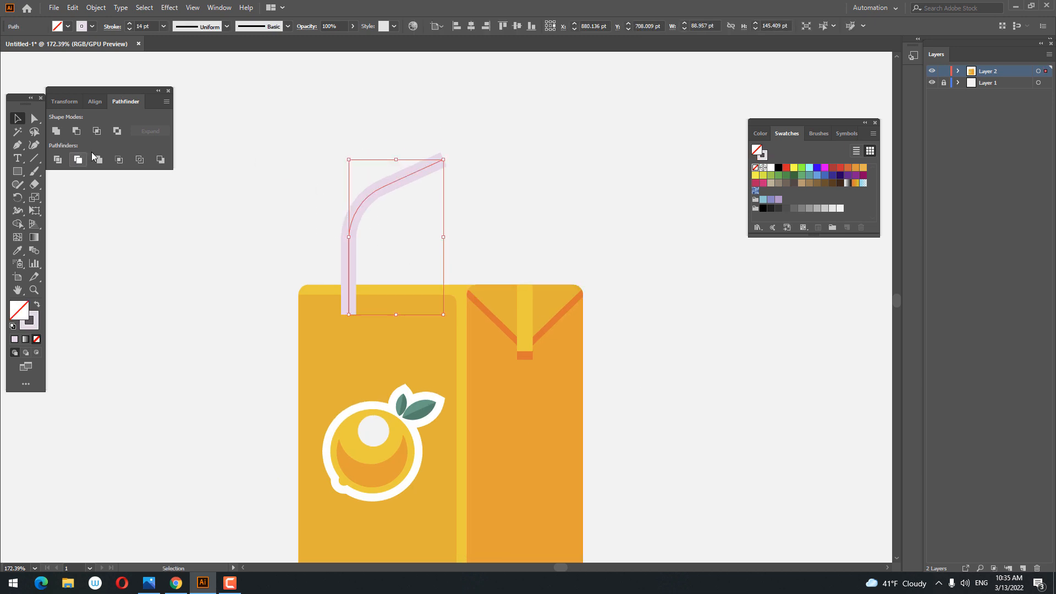
pyautogui.click(127, 24)
pyautogui.click(127, 24)
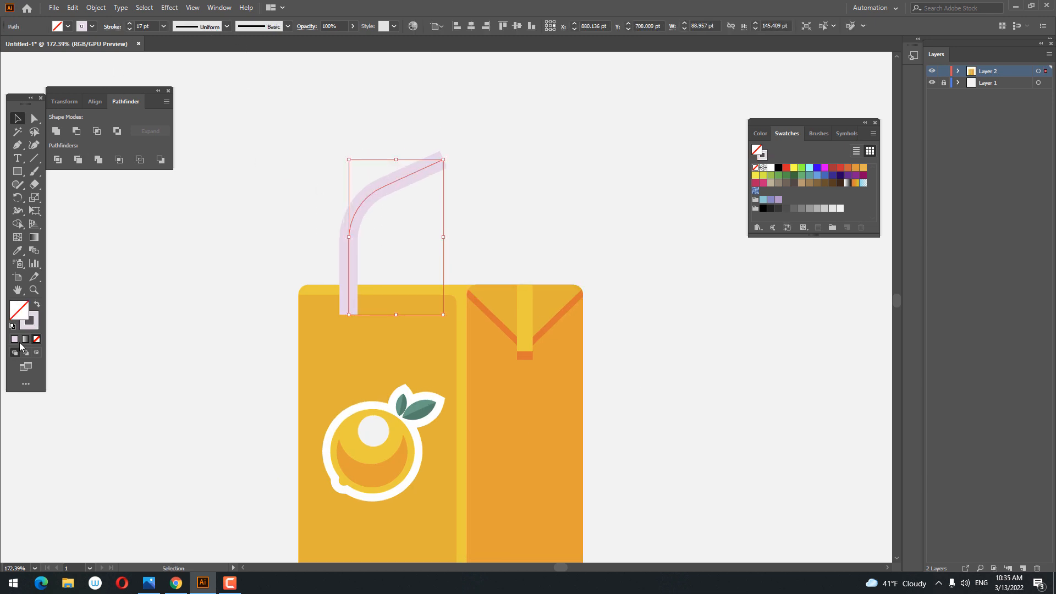
pyautogui.doubleClick(33, 329)
pyautogui.moveTo(108, 386); pyautogui.dragTo(106, 393)
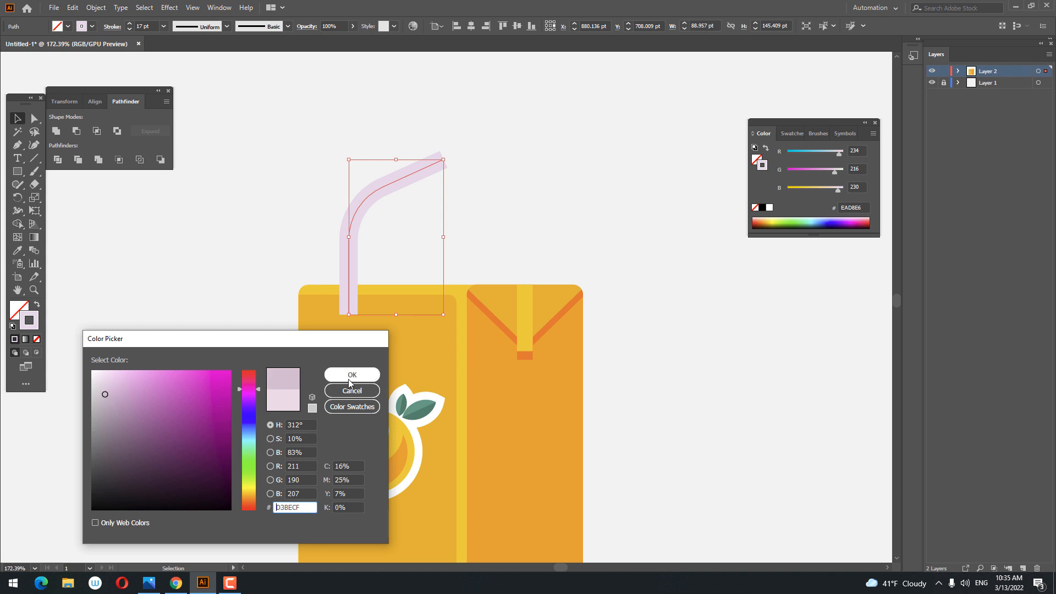
pyautogui.click(350, 377)
# - Copy the straw path and paste the duplicate in front of the original
pyautogui.hotkey('ctrl', 'space')
pyautogui.moveTo(395, 177); pyautogui.dragTo(453, 242)
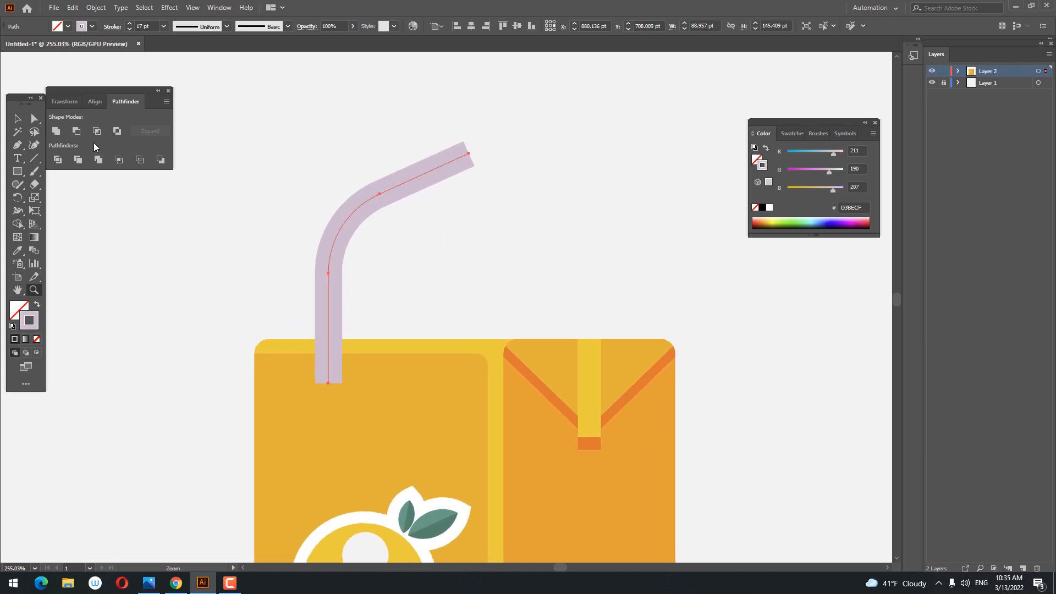
pyautogui.click(17, 119)
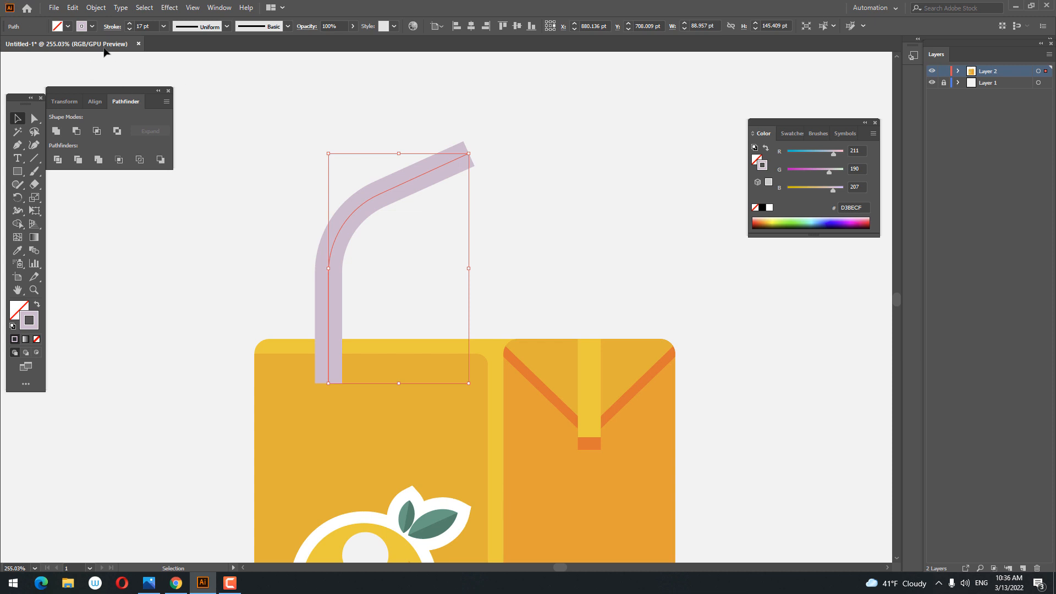
pyautogui.click(105, 7)
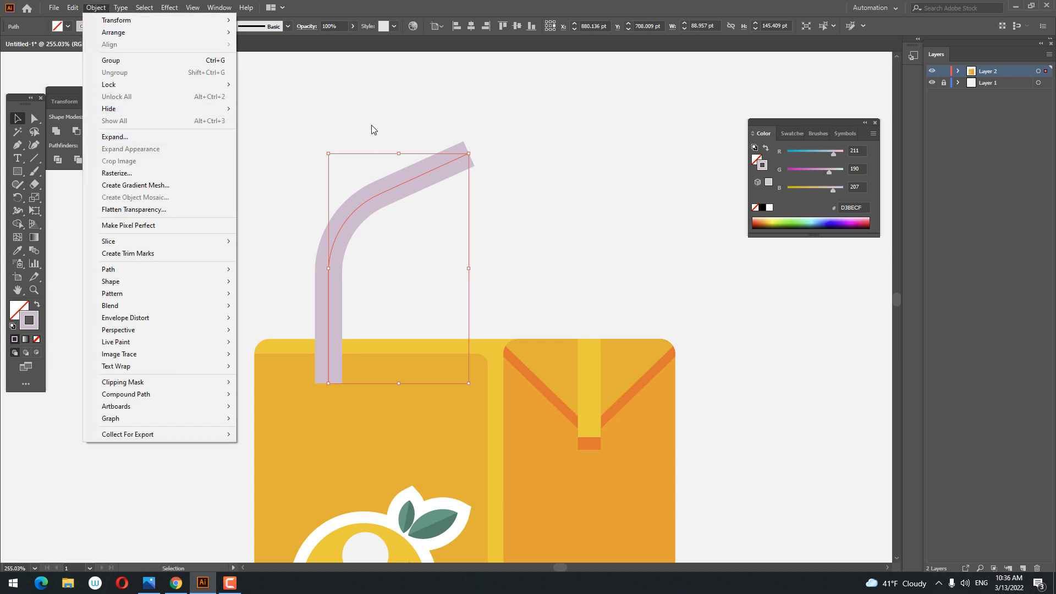
pyautogui.moveTo(73, 8)
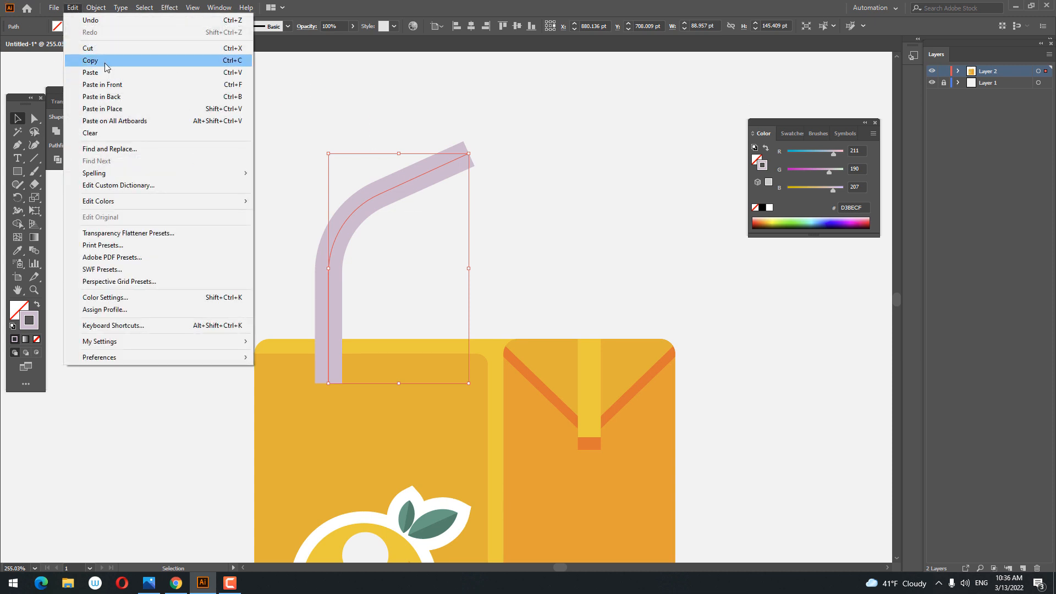
pyautogui.click(103, 61)
pyautogui.click(72, 8)
pyautogui.click(122, 88)
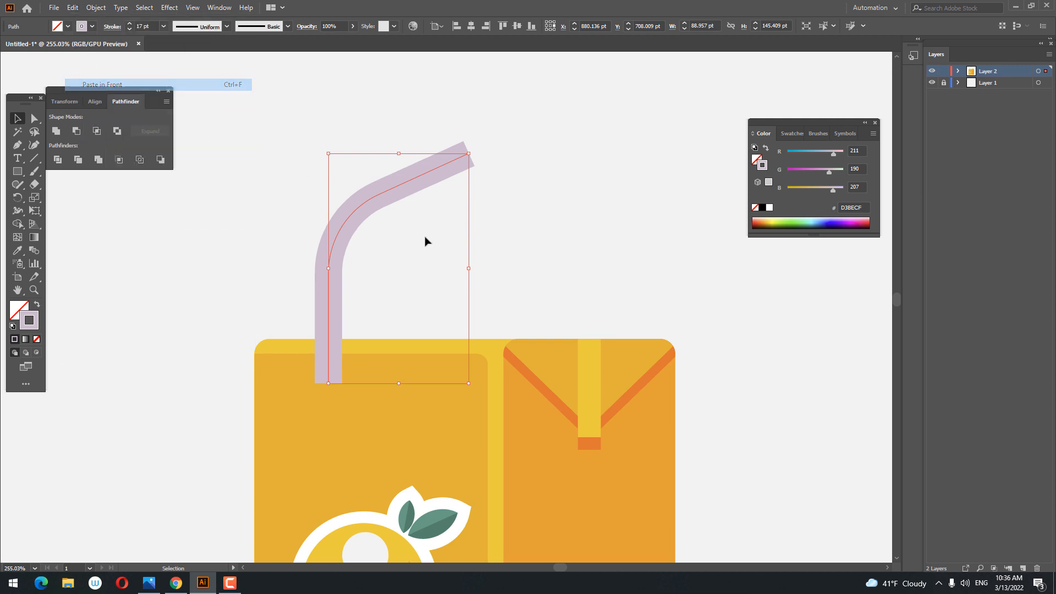
# - Isolate the front straw copy and recolor its stroke to the lighter lilac #EADFE8
pyautogui.doubleClick(383, 197)
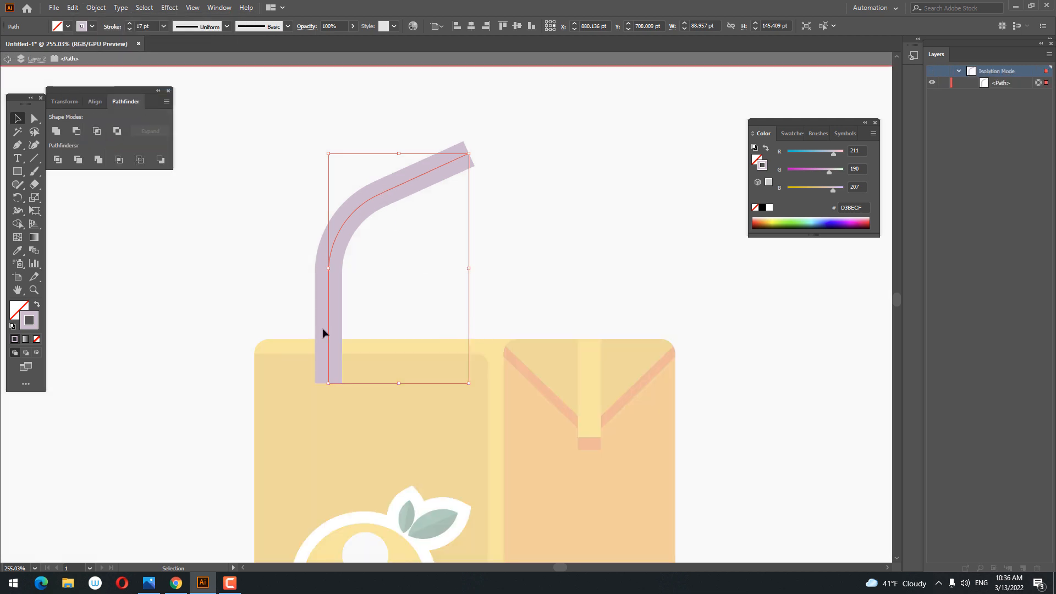
pyautogui.doubleClick(31, 328)
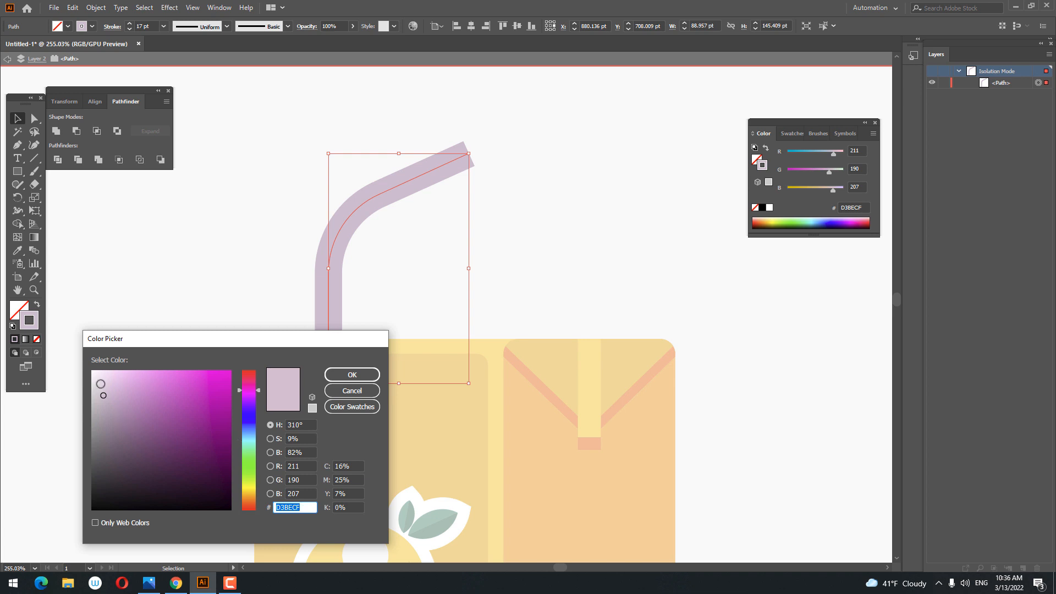
pyautogui.click(97, 381)
pyautogui.click(360, 372)
# - Add three anchor points along the curved bend of the isolated straw copy with the Pen tool
pyautogui.press('z')
pyautogui.moveTo(388, 206); pyautogui.dragTo(432, 254)
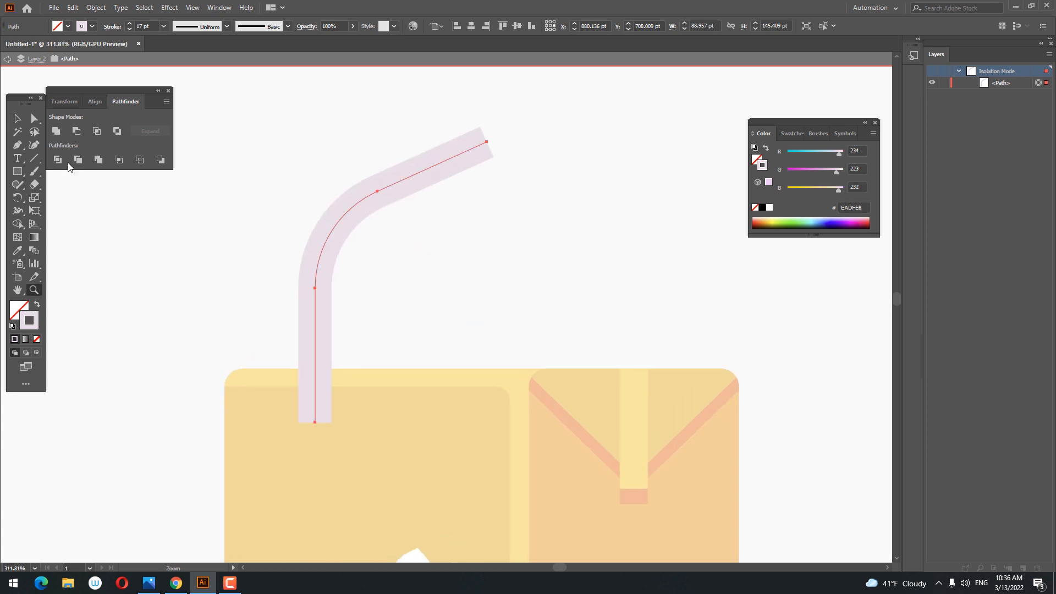
pyautogui.click(21, 143)
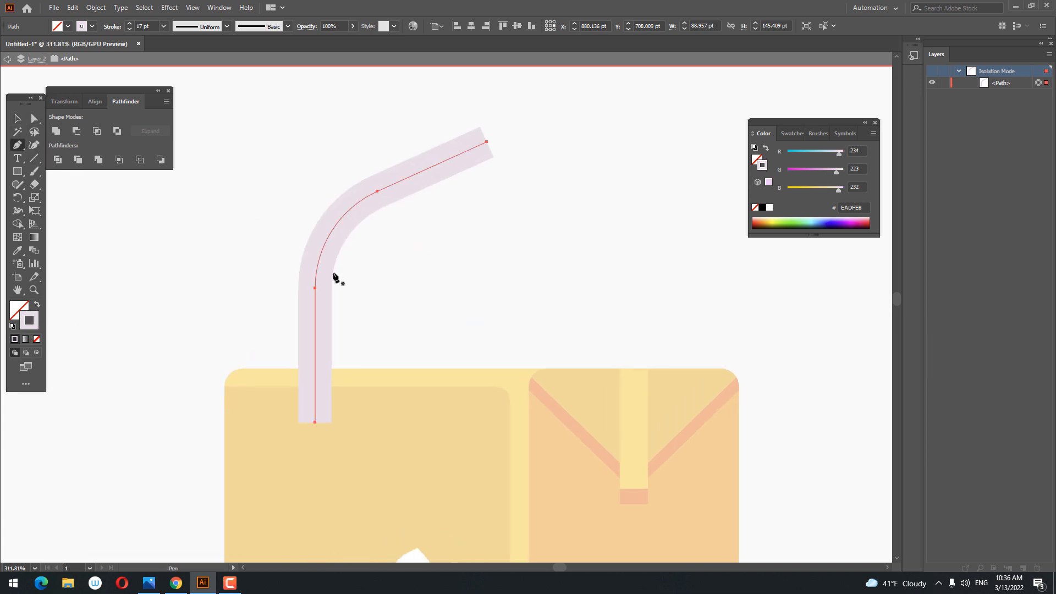
pyautogui.click(328, 236)
pyautogui.click(342, 218)
pyautogui.click(322, 250)
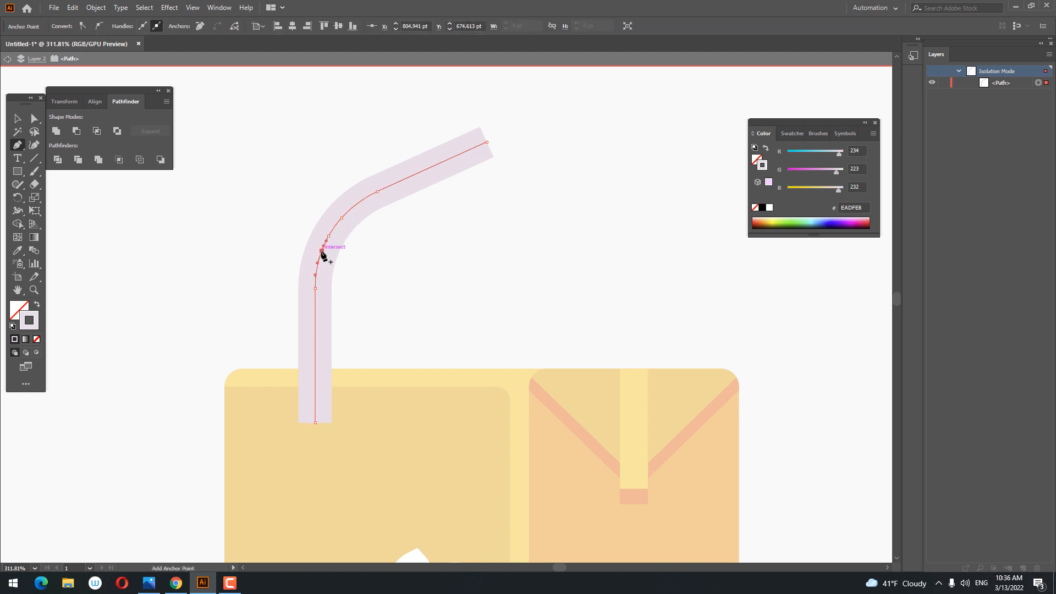
# - Delete the outer anchor points of the straw copy, leaving only the short segment between the added points on the bend
pyautogui.click(34, 119)
pyautogui.moveTo(453, 101); pyautogui.dragTo(514, 181)
pyautogui.press('Delete')
pyautogui.moveTo(353, 335); pyautogui.dragTo(279, 444)
pyautogui.press('Delete')
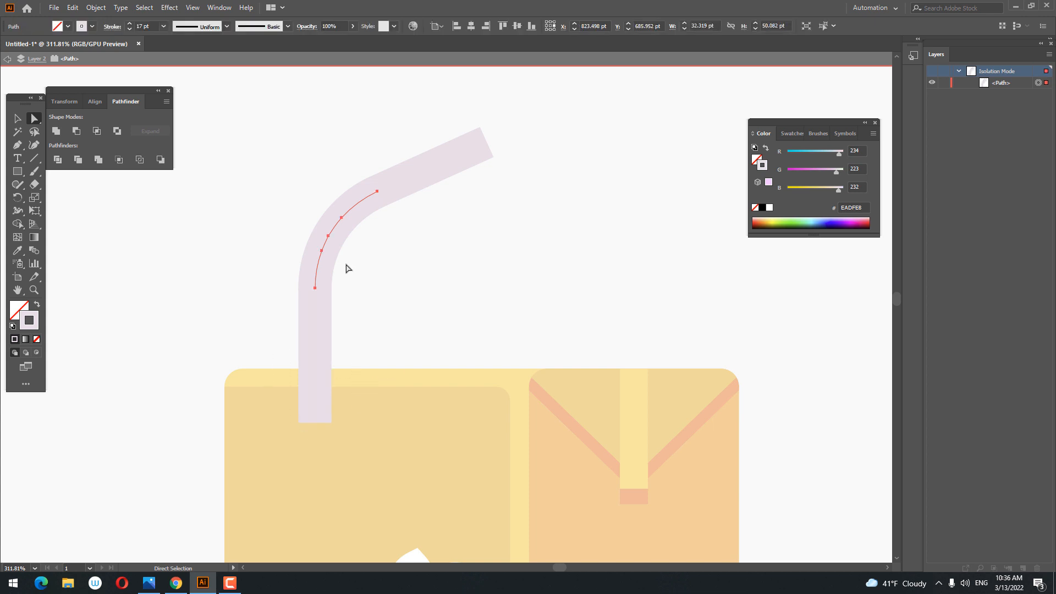
pyautogui.moveTo(312, 319); pyautogui.dragTo(311, 320)
pyautogui.press('Delete')
pyautogui.moveTo(429, 230); pyautogui.dragTo(377, 162)
pyautogui.press('Delete')
# - Give the short straw segment round caps and a 14 pt stroke, and exit isolation mode
pyautogui.click(17, 118)
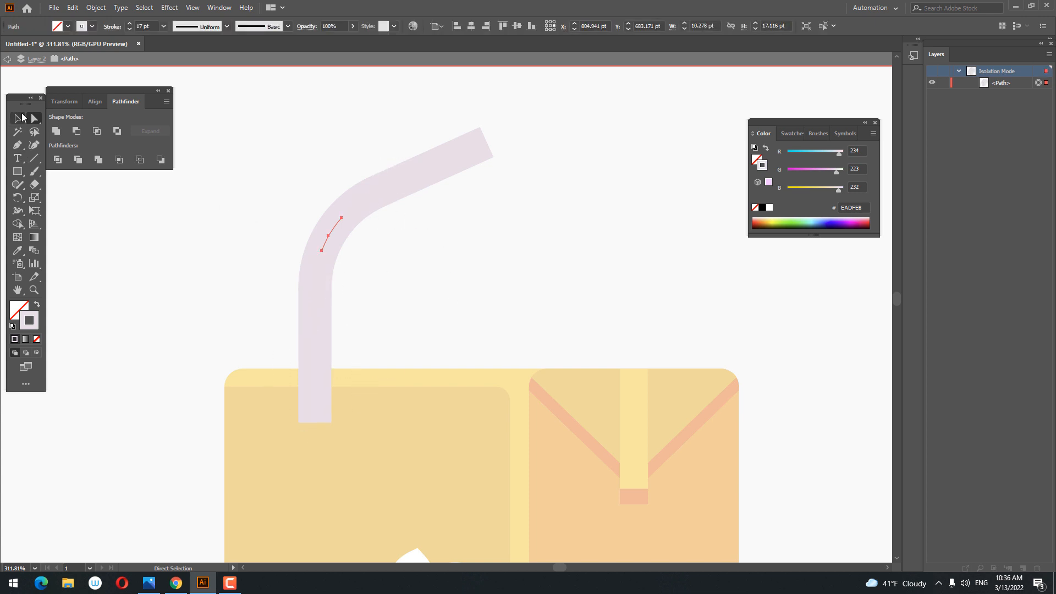
pyautogui.click(112, 26)
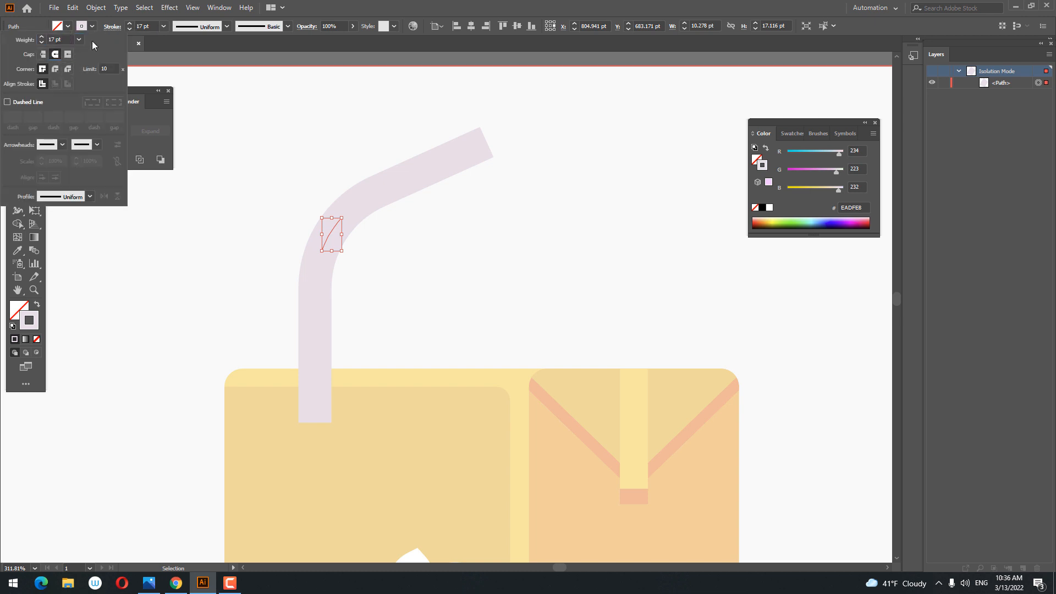
pyautogui.click(128, 29)
pyautogui.doubleClick(481, 305)
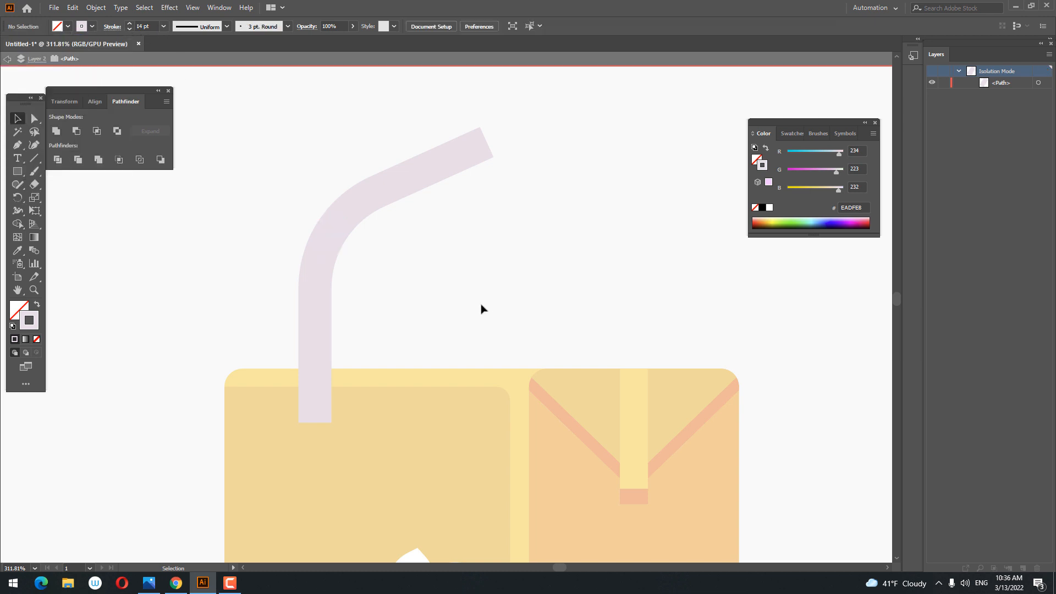
# - Reduce the stroke weight of the light highlight on the straw's bend to 10 pt
pyautogui.press('z')
pyautogui.moveTo(536, 238); pyautogui.dragTo(424, 271)
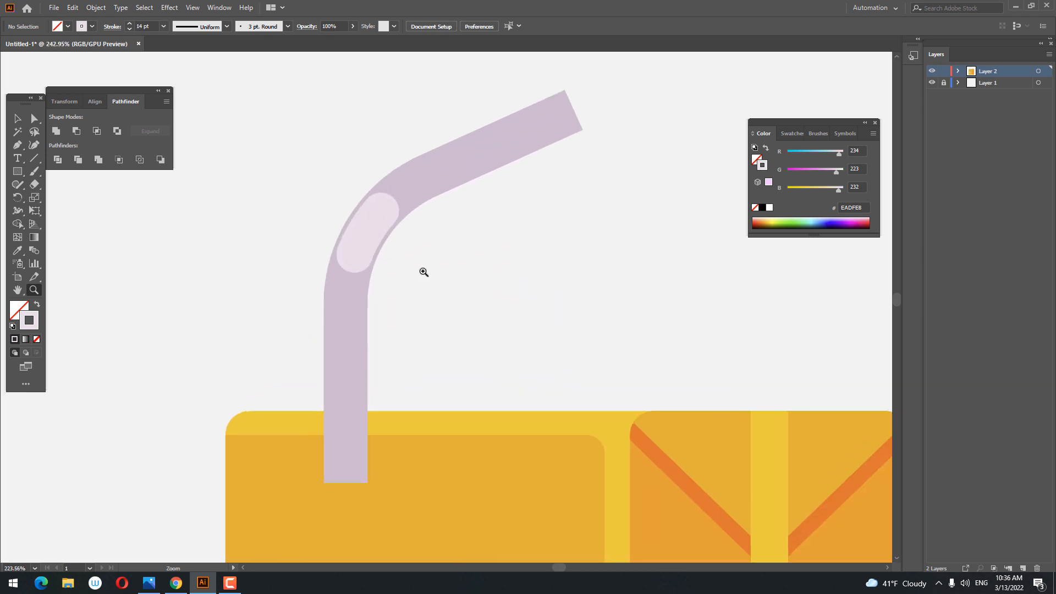
pyautogui.click(366, 241)
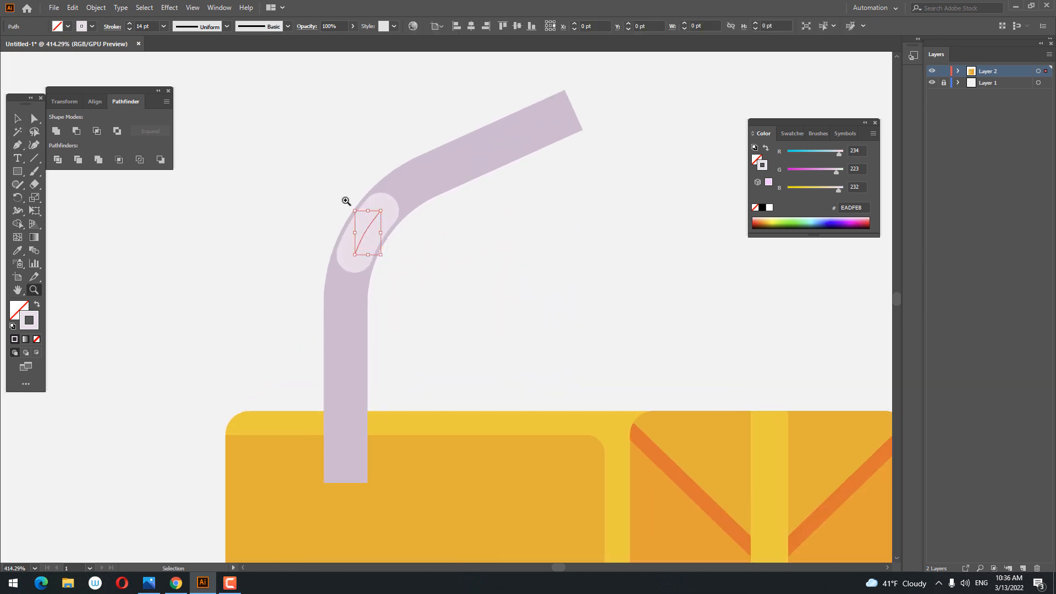
pyautogui.press('z')
pyautogui.moveTo(350, 216); pyautogui.dragTo(357, 240)
pyautogui.click(129, 29)
pyautogui.click(129, 29)
pyautogui.click(129, 29)
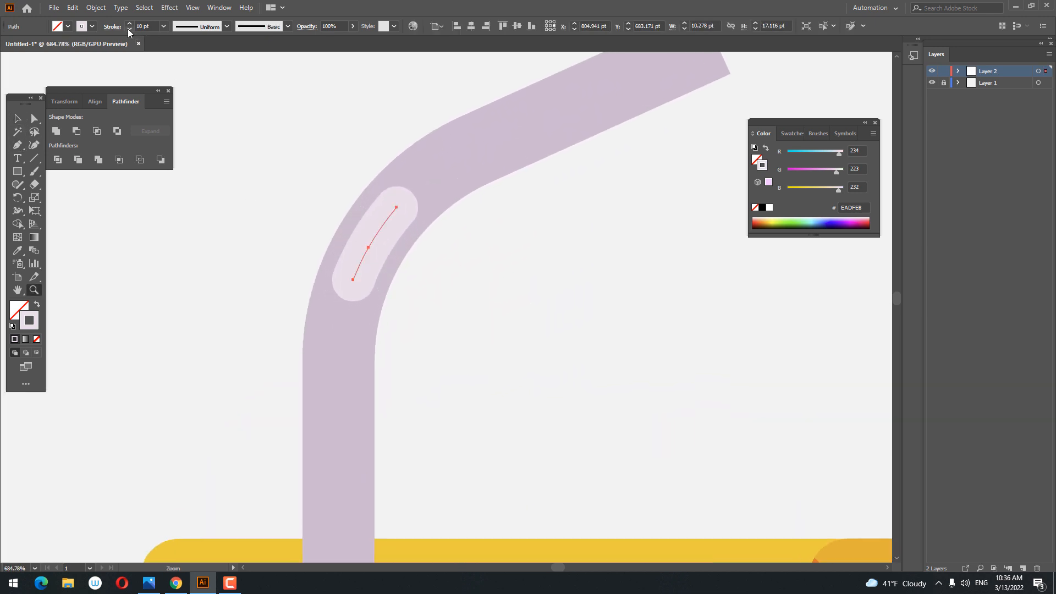
pyautogui.click(129, 30)
# - Shift the highlight slightly towards the outer edge of the straw's bend
pyautogui.press('v')
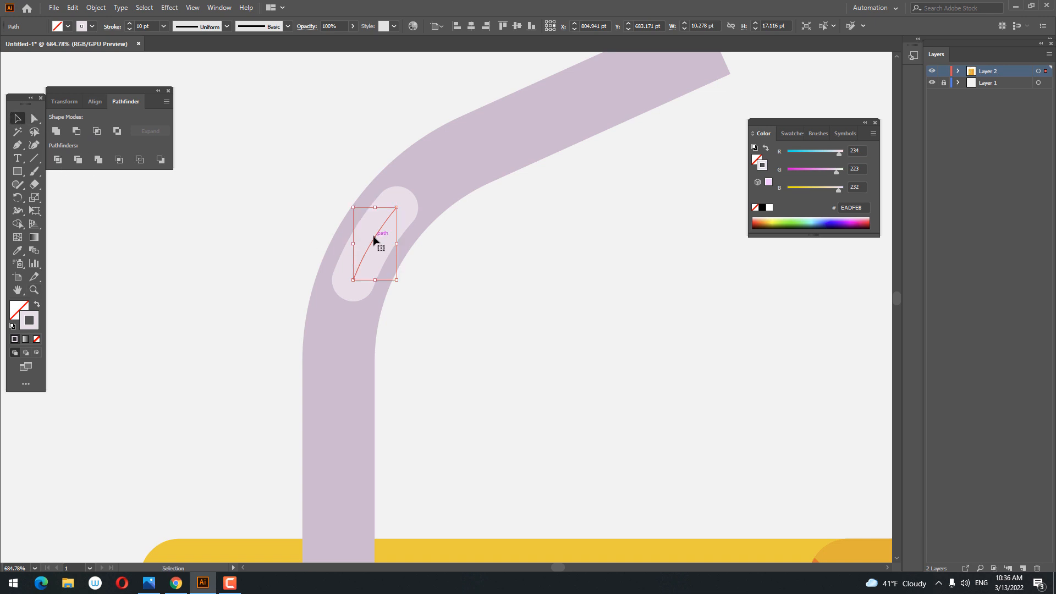
pyautogui.moveTo(375, 238); pyautogui.dragTo(365, 232)
pyautogui.press('z')
pyautogui.moveTo(519, 259); pyautogui.dragTo(211, 269)
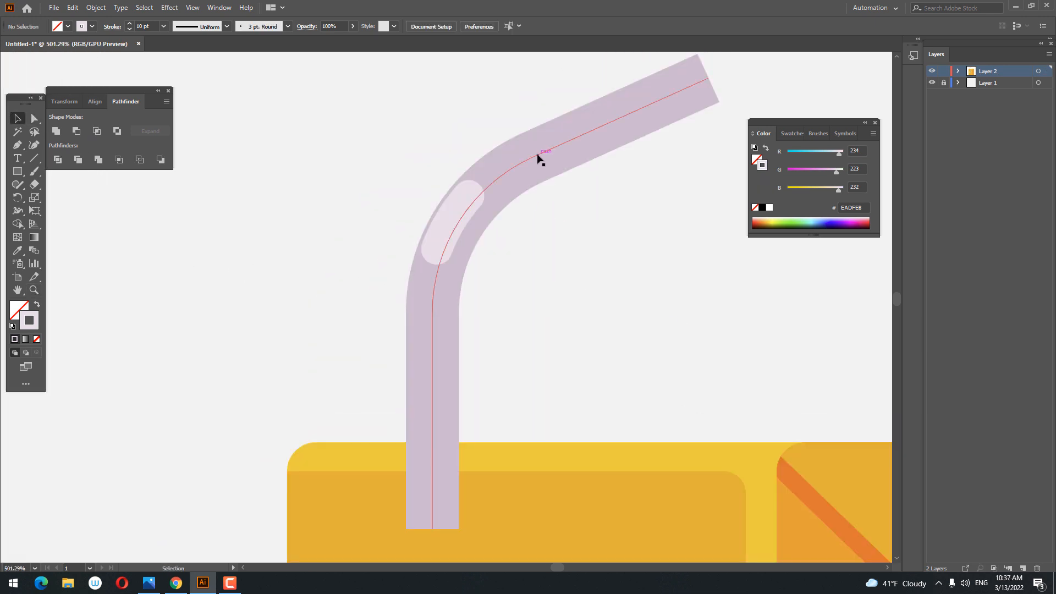
# - Paste a copy of the straw path in front of the original and recolor its stroke to #AD95AA
pyautogui.click(538, 158)
pyautogui.click(75, 9)
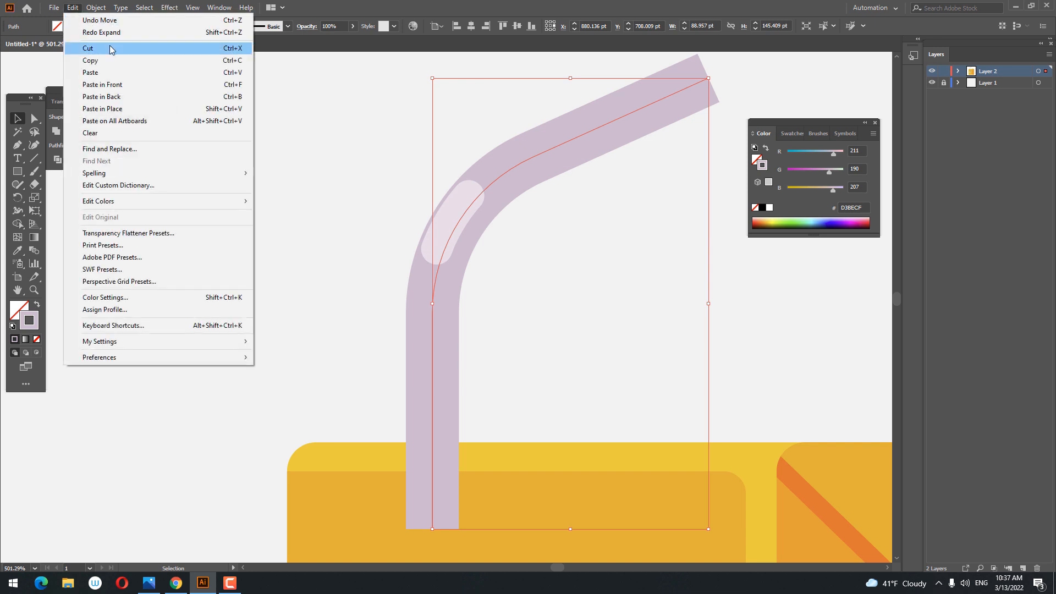
pyautogui.click(113, 60)
pyautogui.click(74, 10)
pyautogui.click(136, 84)
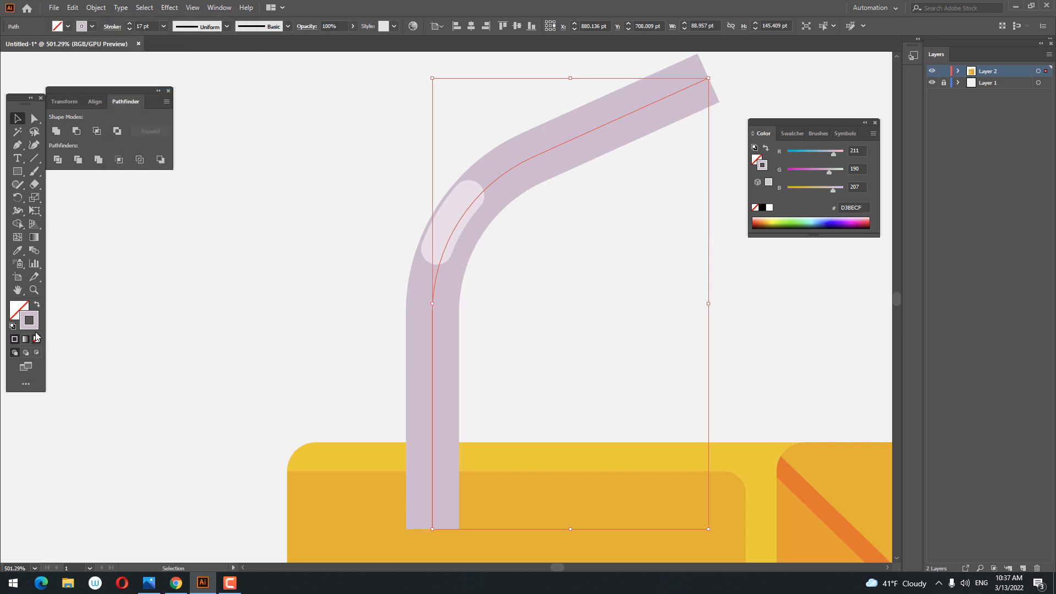
pyautogui.doubleClick(34, 324)
pyautogui.click(110, 410)
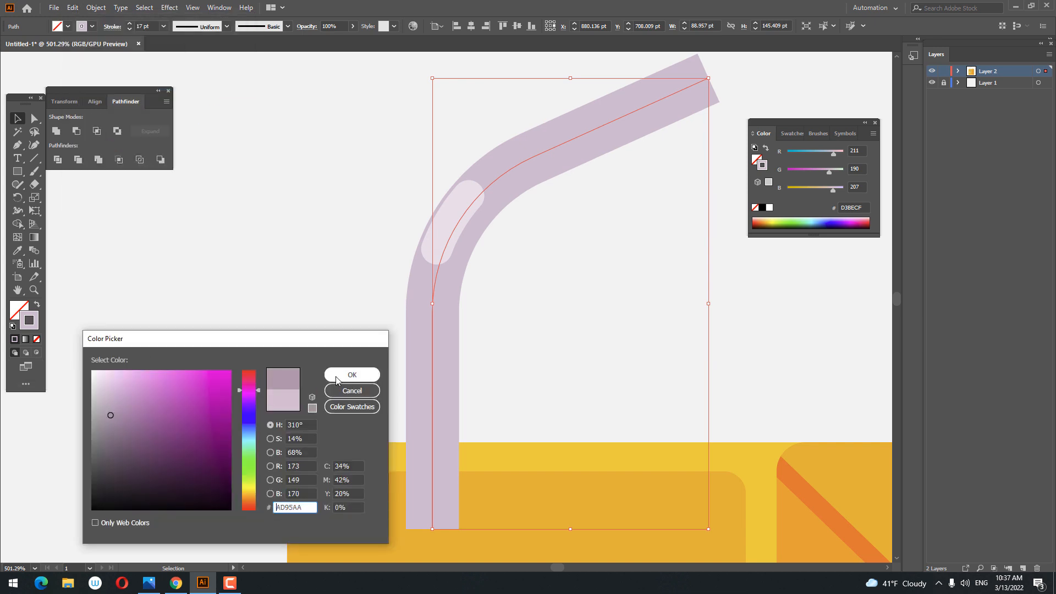
pyautogui.click(352, 375)
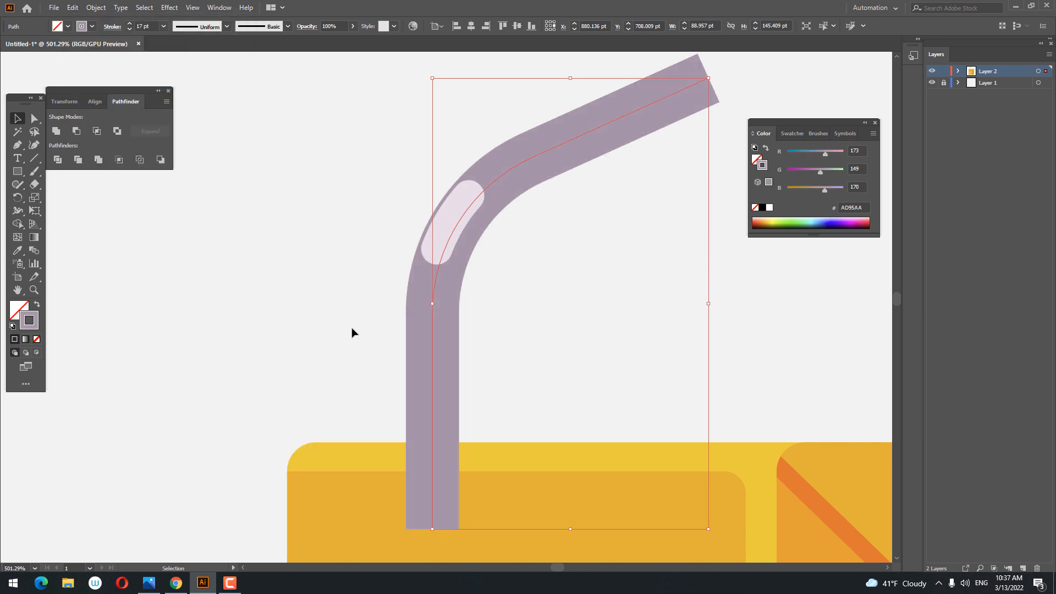
# - Reduce the darker straw copy's stroke to 7 pt to form a central stripe, and deselect it
pyautogui.click(129, 29)
pyautogui.click(130, 29)
pyautogui.click(129, 28)
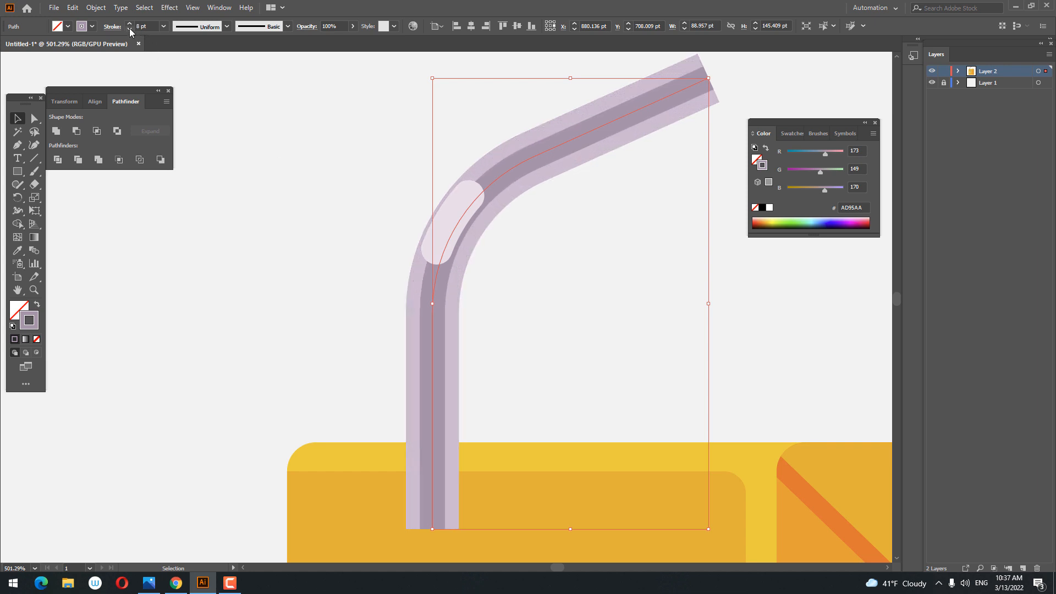
pyautogui.click(130, 29)
pyautogui.hotkey('ctrl', 'space')
pyautogui.moveTo(414, 92)
pyautogui.mouseDown()
pyautogui.moveTo(240, 137)
pyautogui.moveTo(317, 184)
pyautogui.moveTo(249, 266)
pyautogui.mouseUp()
pyautogui.moveTo(248, 266)
pyautogui.mouseDown()
pyautogui.moveTo(344, 274)
pyautogui.moveTo(469, 326)
pyautogui.mouseUp()
pyautogui.moveTo(469, 325); pyautogui.dragTo(420, 362)
pyautogui.click(20, 118)
pyautogui.click(570, 251)
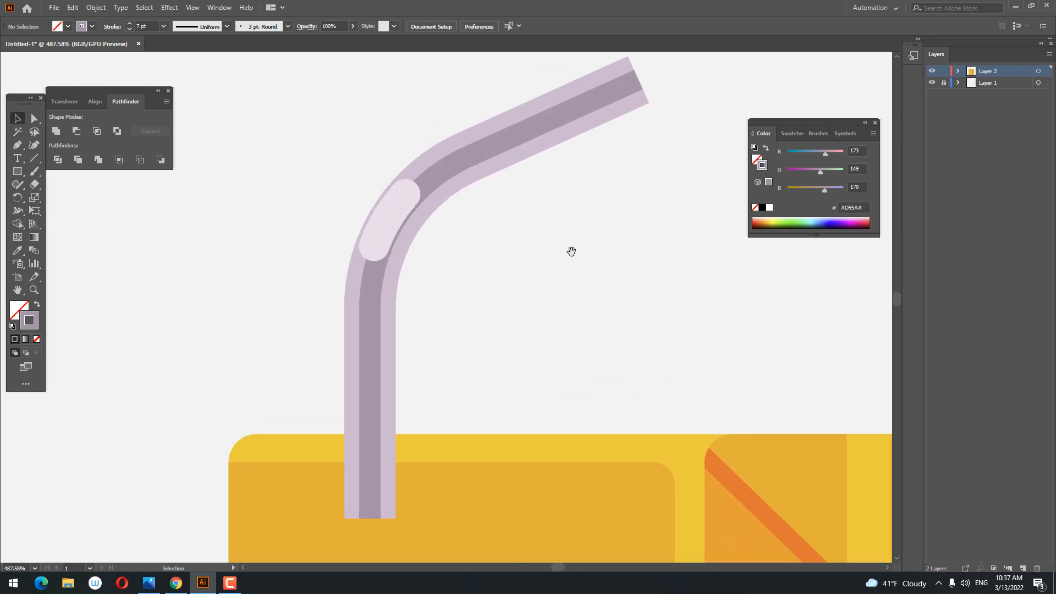
# - Select the straw paths and expand their strokes into filled shapes
pyautogui.moveTo(572, 252); pyautogui.dragTo(574, 313)
pyautogui.click(369, 270)
pyautogui.click(95, 7)
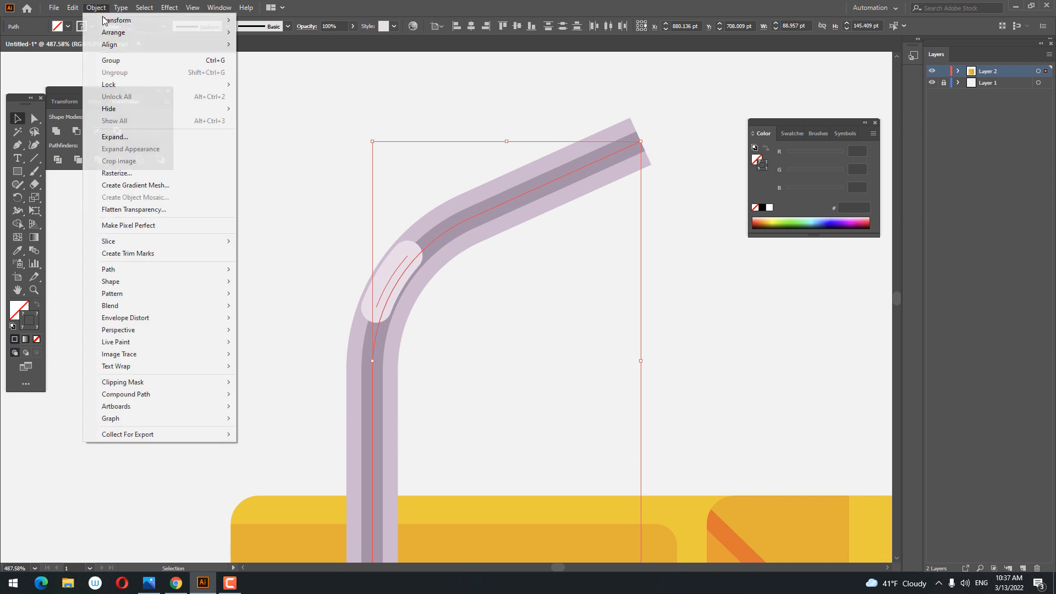
pyautogui.click(132, 128)
pyautogui.click(240, 273)
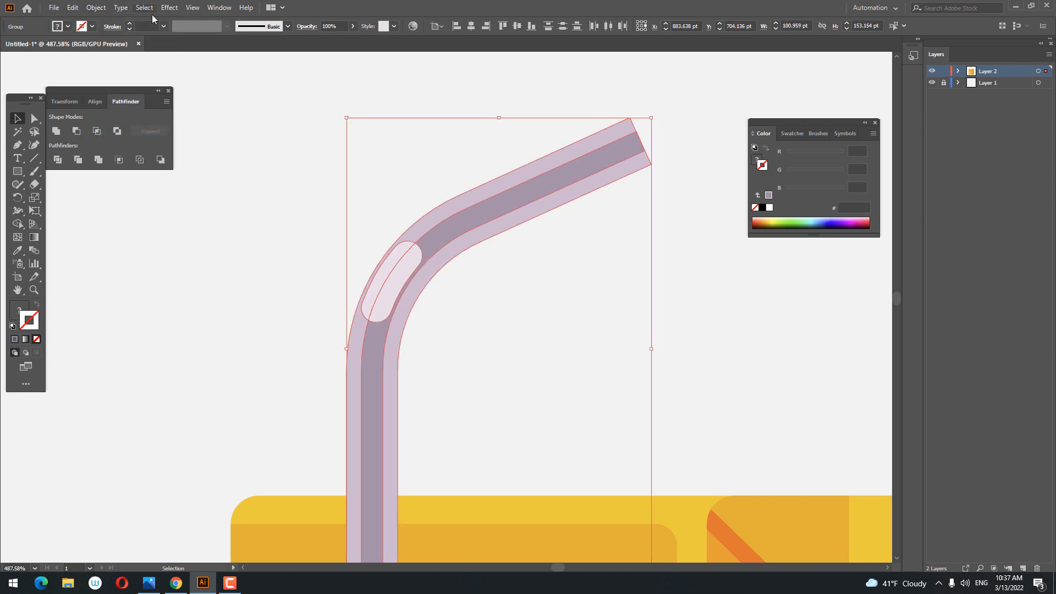
pyautogui.click(96, 8)
pyautogui.click(365, 259)
# - Send the expanded straw to the back, behind the carton
pyautogui.rightClick(462, 304)
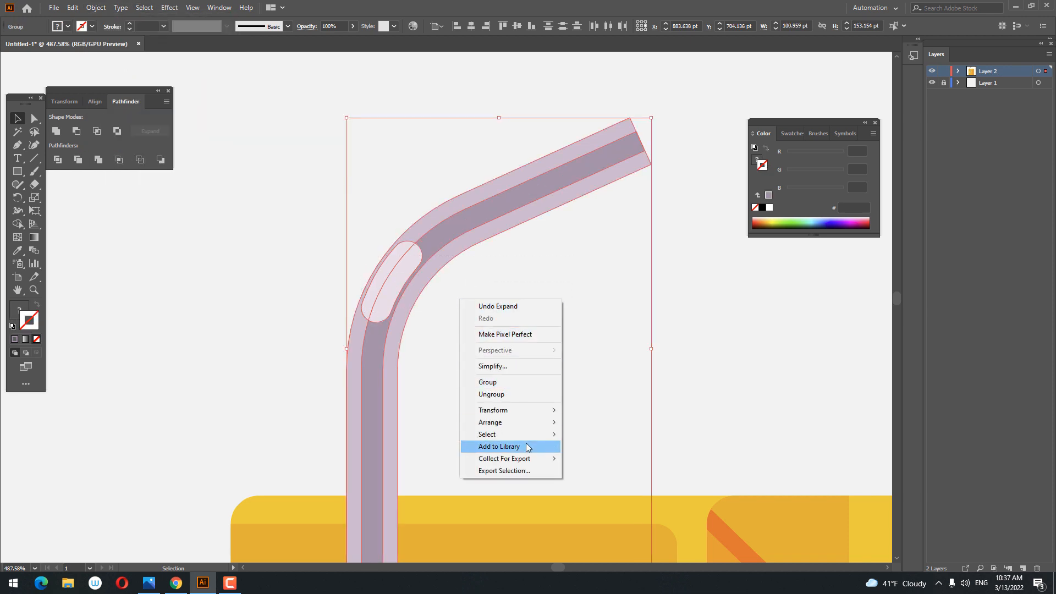
pyautogui.moveTo(522, 423)
pyautogui.click(605, 458)
pyautogui.click(584, 309)
# - Group all the straw parts and move the straw slightly to the right along the carton's upper edge
pyautogui.moveTo(582, 305); pyautogui.dragTo(294, 303)
pyautogui.moveTo(525, 366); pyautogui.dragTo(380, 302)
pyautogui.moveTo(351, 334); pyautogui.dragTo(383, 385)
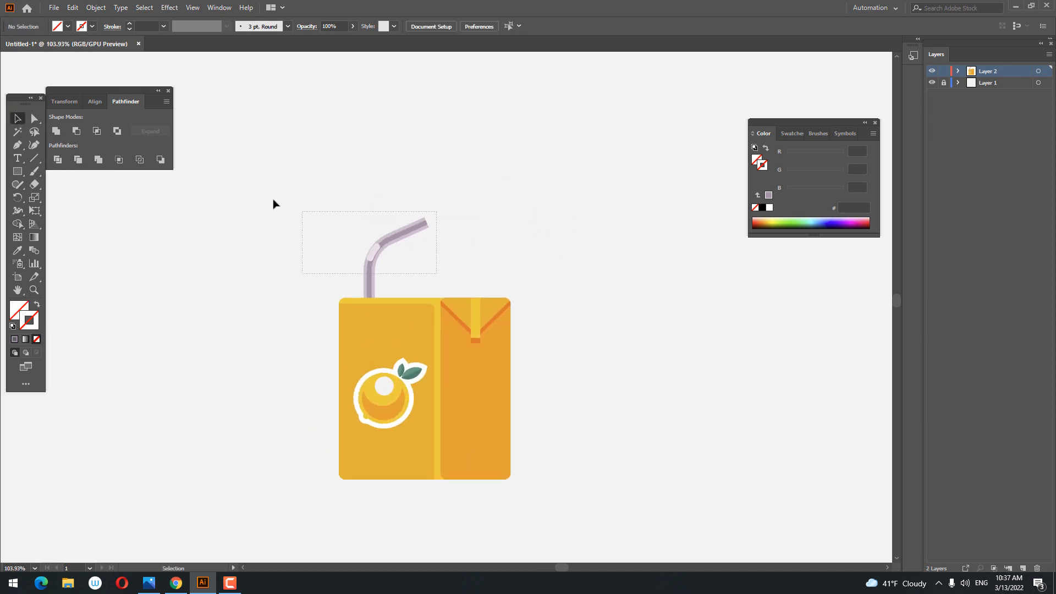
pyautogui.moveTo(273, 200); pyautogui.dragTo(271, 199)
pyautogui.rightClick(394, 239)
pyautogui.click(434, 323)
pyautogui.moveTo(380, 248); pyautogui.dragTo(387, 248)
pyautogui.click(585, 339)
# - Draw a circle about 32 pt across beside the straw's tip and fill it with the yellow sampled from the carton's border
pyautogui.press('z')
pyautogui.moveTo(439, 215); pyautogui.dragTo(454, 268)
pyautogui.moveTo(441, 275); pyautogui.dragTo(542, 193)
pyautogui.click(23, 176)
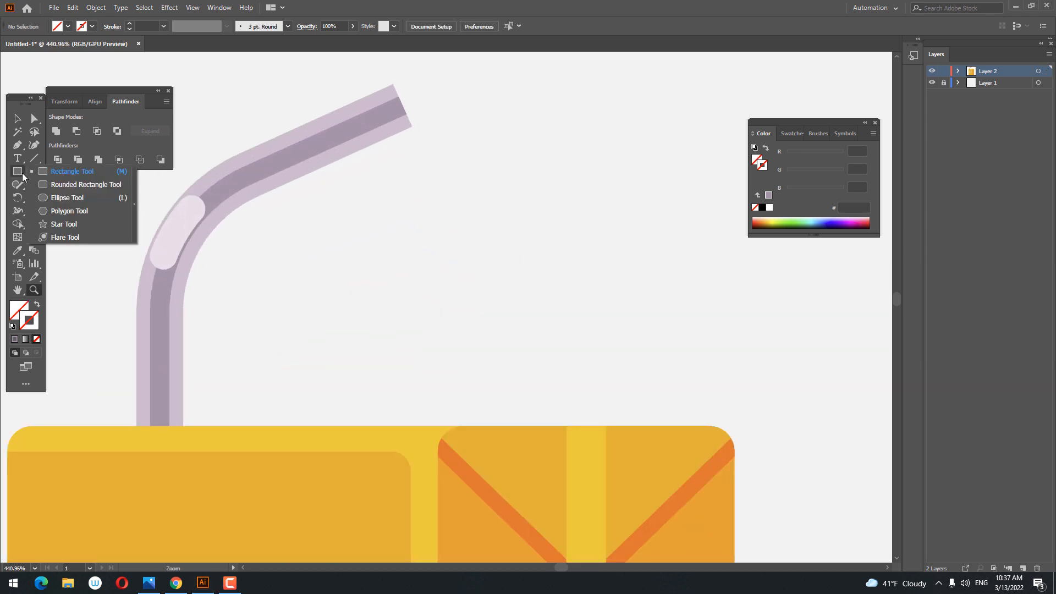
pyautogui.click(67, 198)
pyautogui.moveTo(423, 215); pyautogui.dragTo(512, 292)
pyautogui.press('z')
pyautogui.moveTo(459, 209); pyautogui.dragTo(455, 235)
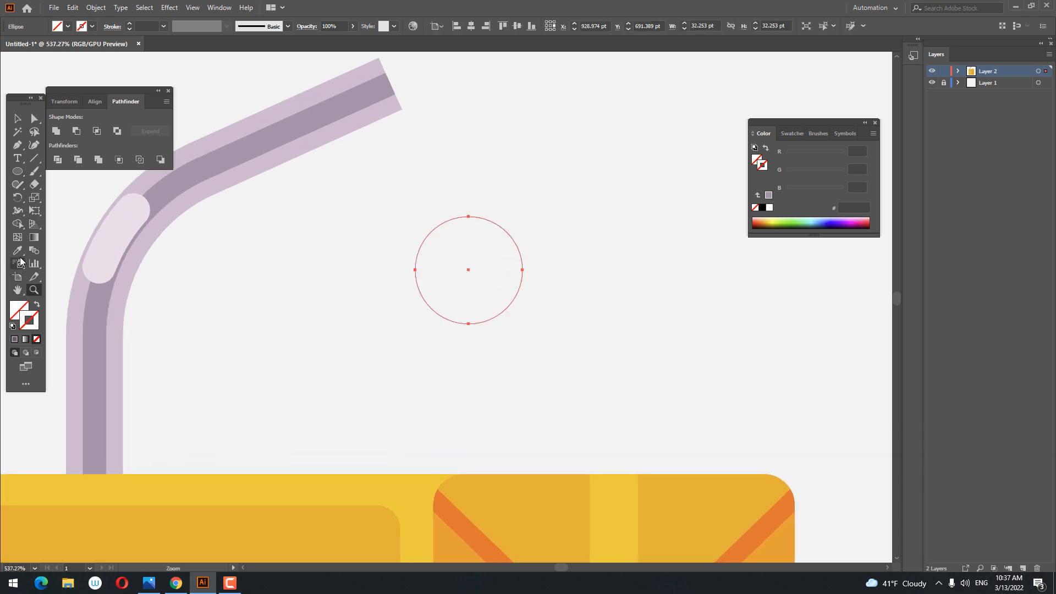
pyautogui.click(18, 252)
pyautogui.click(358, 484)
# - Pull the circle's uppermost anchor point upward to form a drop shape about 50 pt tall
pyautogui.click(35, 120)
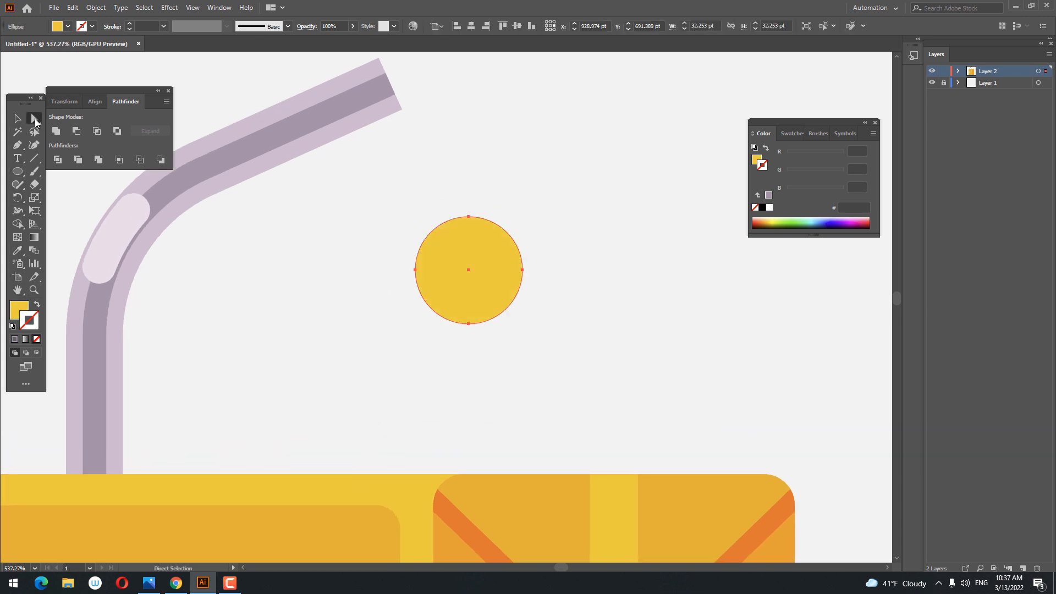
pyautogui.moveTo(469, 217); pyautogui.dragTo(469, 157)
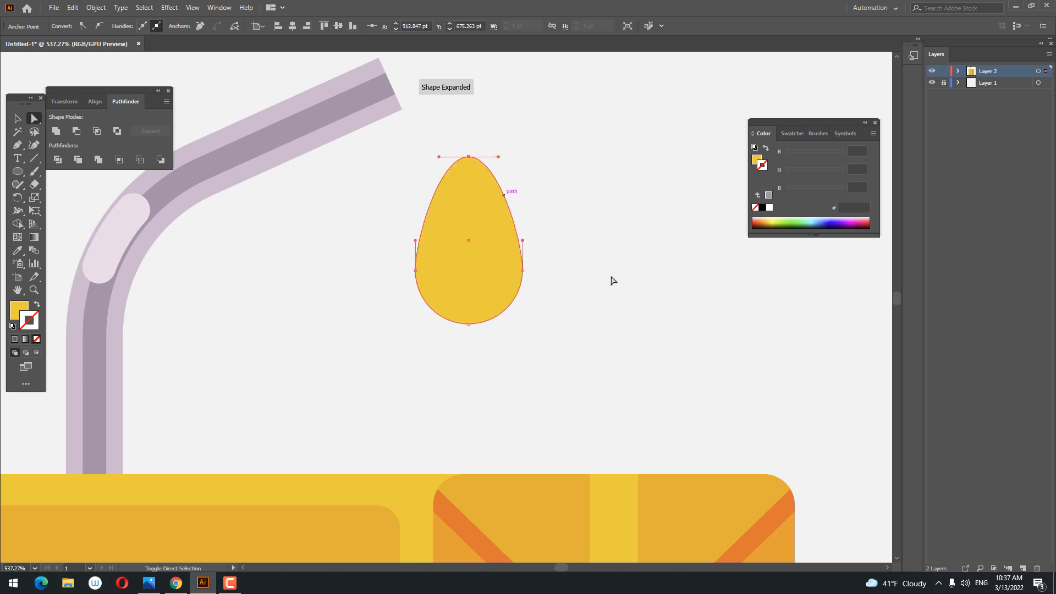
pyautogui.click(539, 284)
# - Move the drop to the open end of the straw and scale it down to about 20 × 32 pt
pyautogui.moveTo(481, 216); pyautogui.dragTo(414, 152)
pyautogui.click(19, 120)
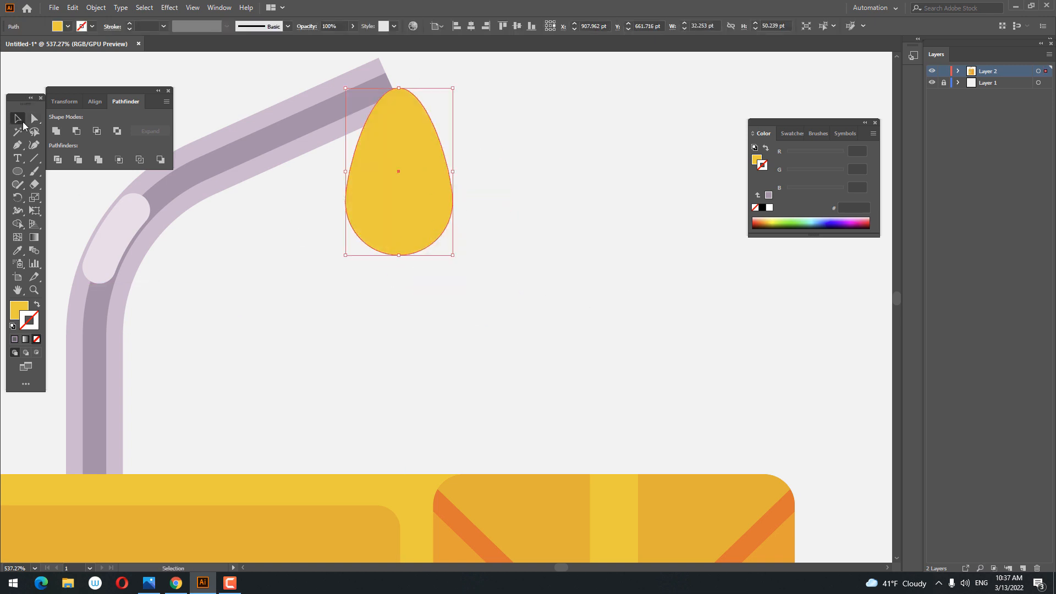
pyautogui.moveTo(454, 257); pyautogui.dragTo(434, 203)
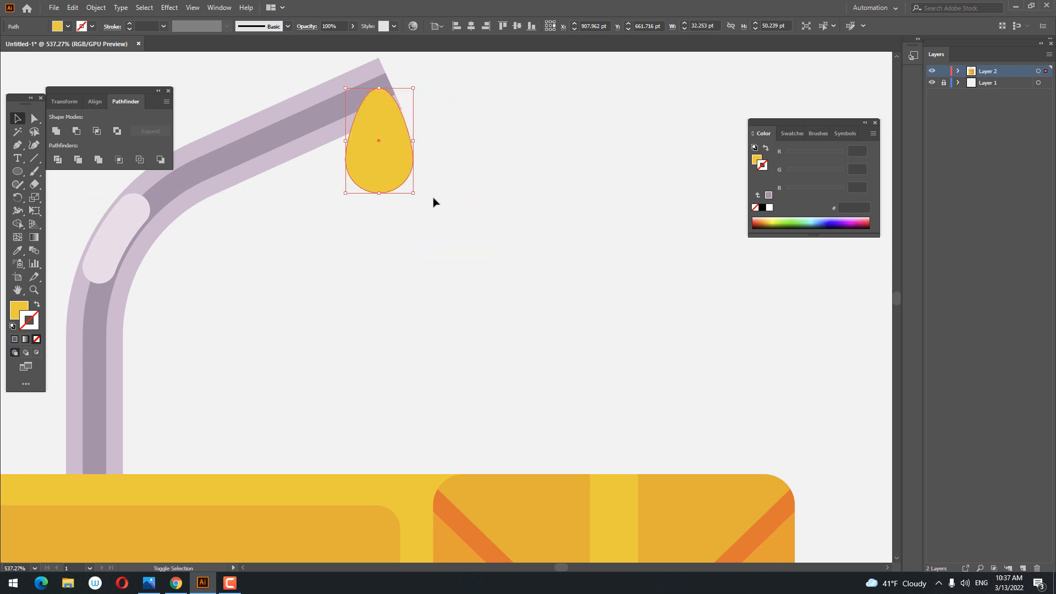
pyautogui.moveTo(384, 153); pyautogui.dragTo(400, 149)
# - Send the yellow drop to the back, behind the straw's tip
pyautogui.rightClick(400, 147)
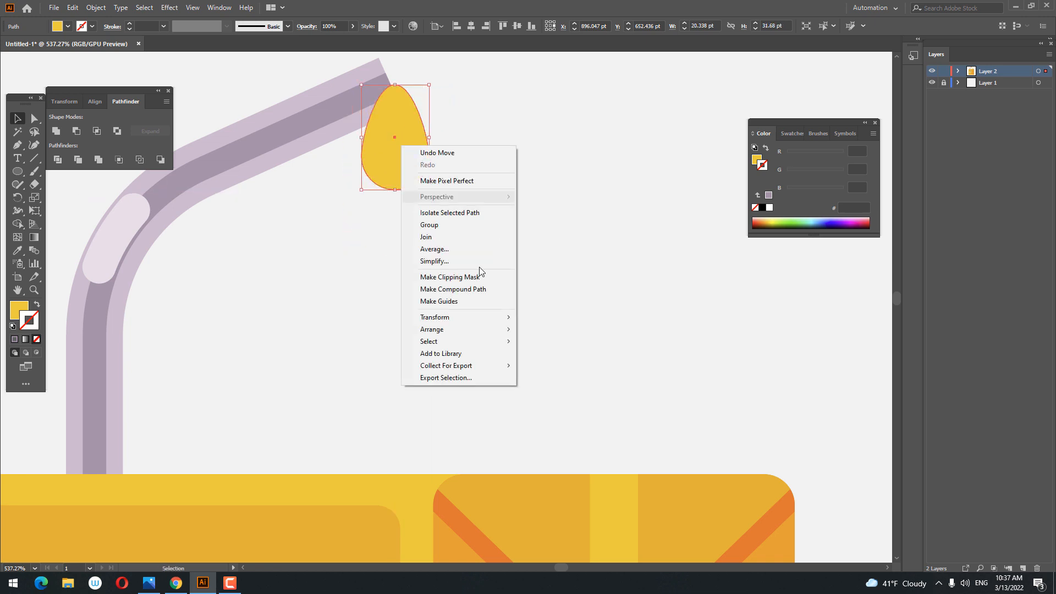
pyautogui.moveTo(462, 329)
pyautogui.click(542, 366)
pyautogui.click(562, 233)
# - Shrink the drop to about 14 × 21 pt at the straw's tip and fill it with the amber sampled from the carton flap
pyautogui.press('z')
pyautogui.moveTo(538, 220); pyautogui.dragTo(464, 174)
pyautogui.click(13, 116)
pyautogui.press('z')
pyautogui.moveTo(538, 156); pyautogui.dragTo(356, 201)
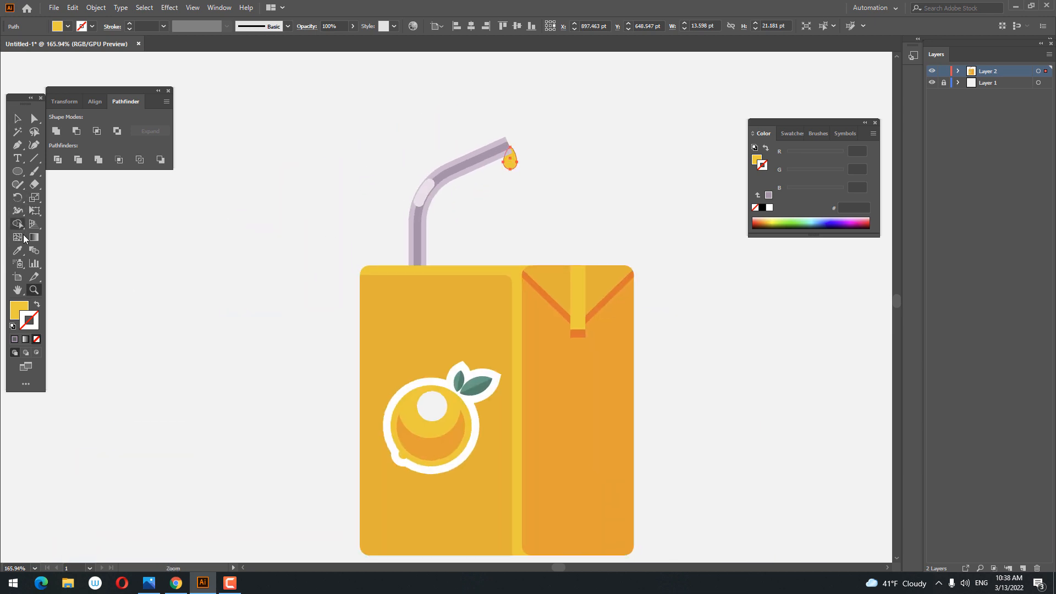
pyautogui.click(17, 250)
pyautogui.click(552, 286)
# - Dock the floating Color panel beside the Layers panel, with the whole juice carton in view
pyautogui.press('z')
pyautogui.moveTo(542, 284); pyautogui.dragTo(434, 302)
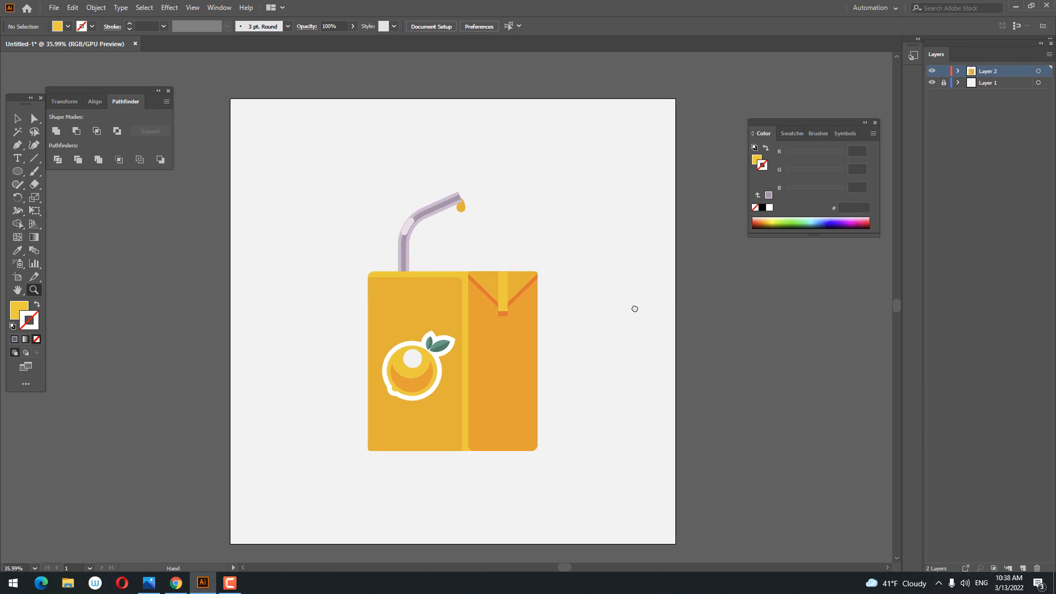
pyautogui.moveTo(634, 308); pyautogui.dragTo(662, 314)
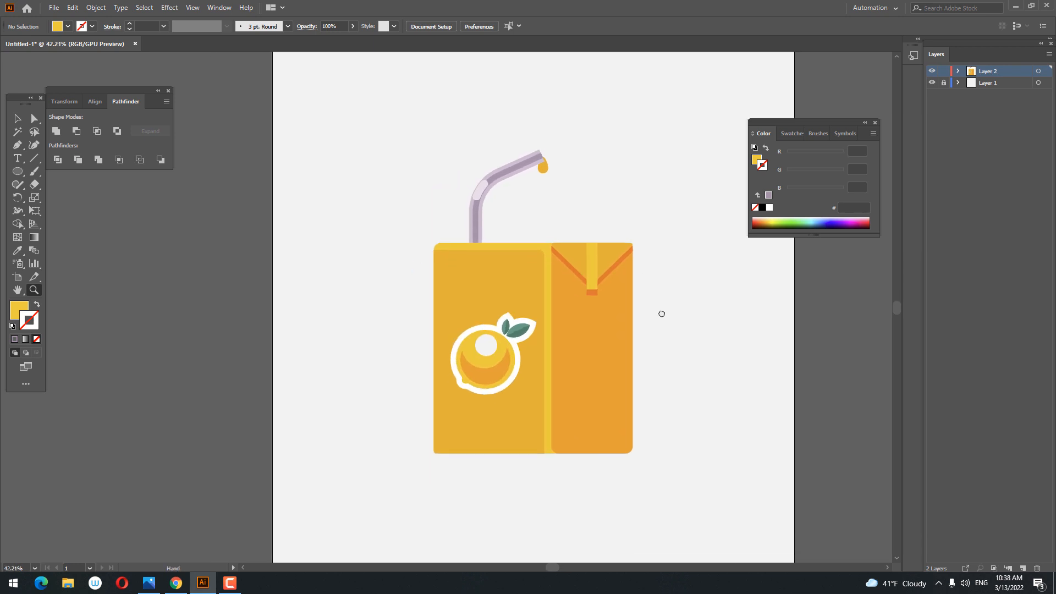
pyautogui.moveTo(823, 124); pyautogui.dragTo(891, 132)
pyautogui.moveTo(695, 372); pyautogui.dragTo(712, 379)
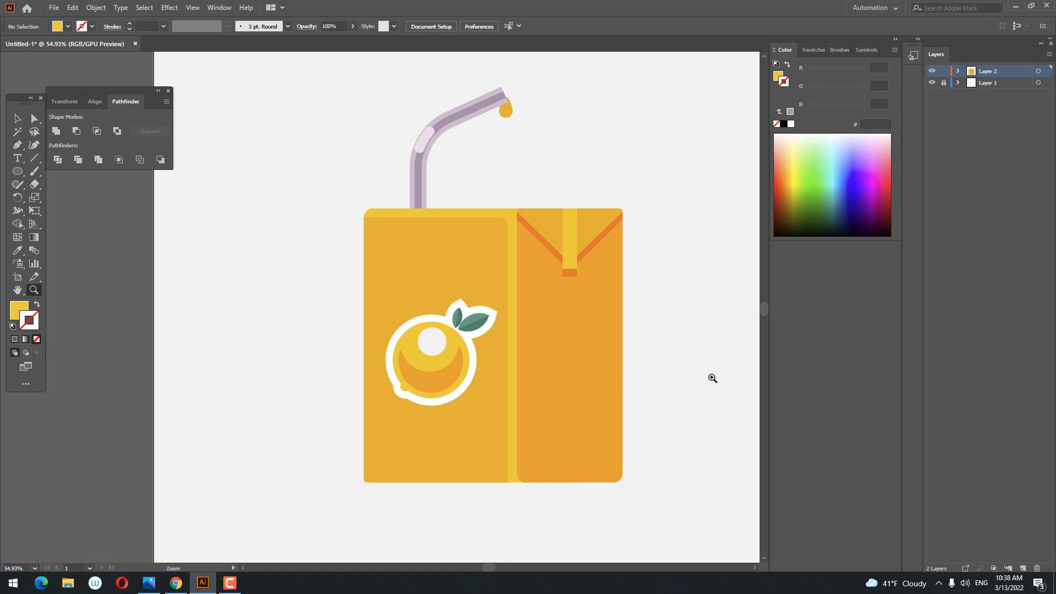